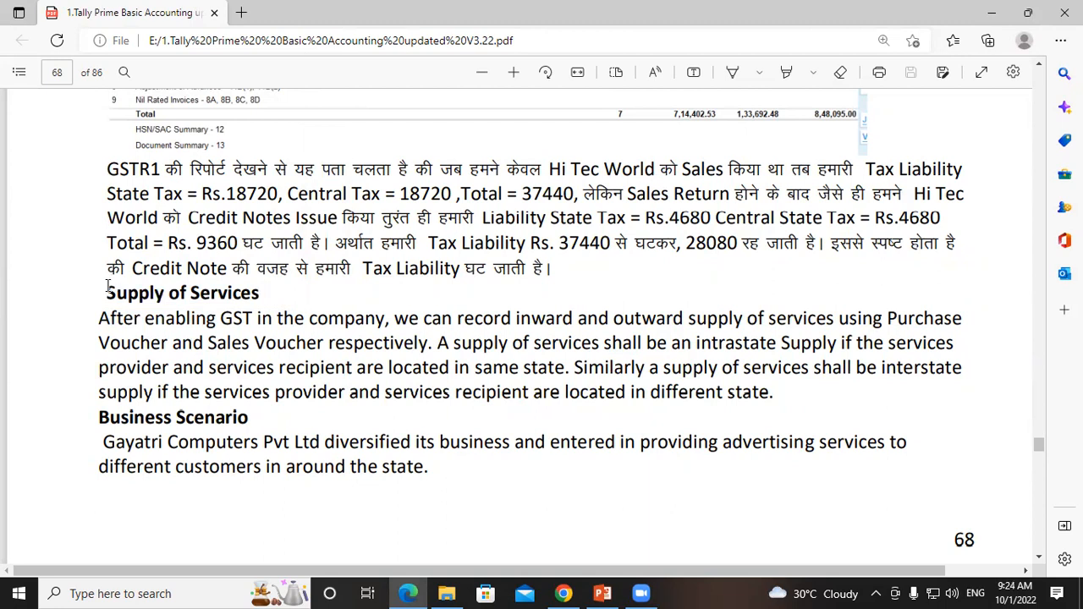
Draw a circled B with lines leading to "Goods - P, S" and a circled S beside the Supply of Services heading
left_click_drag(106, 288, 271, 294)
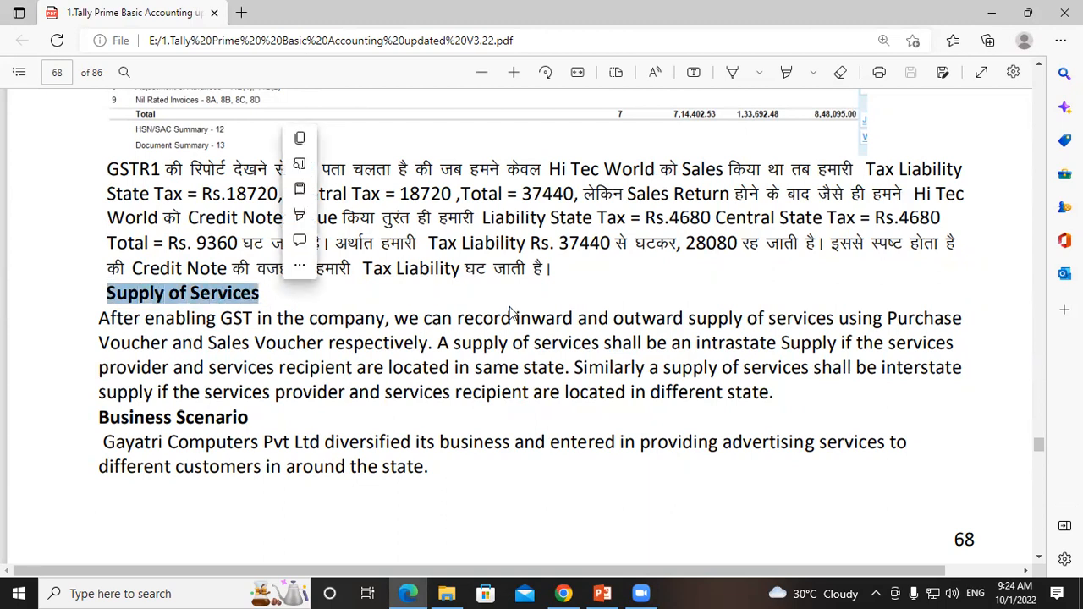
left_click(555, 267)
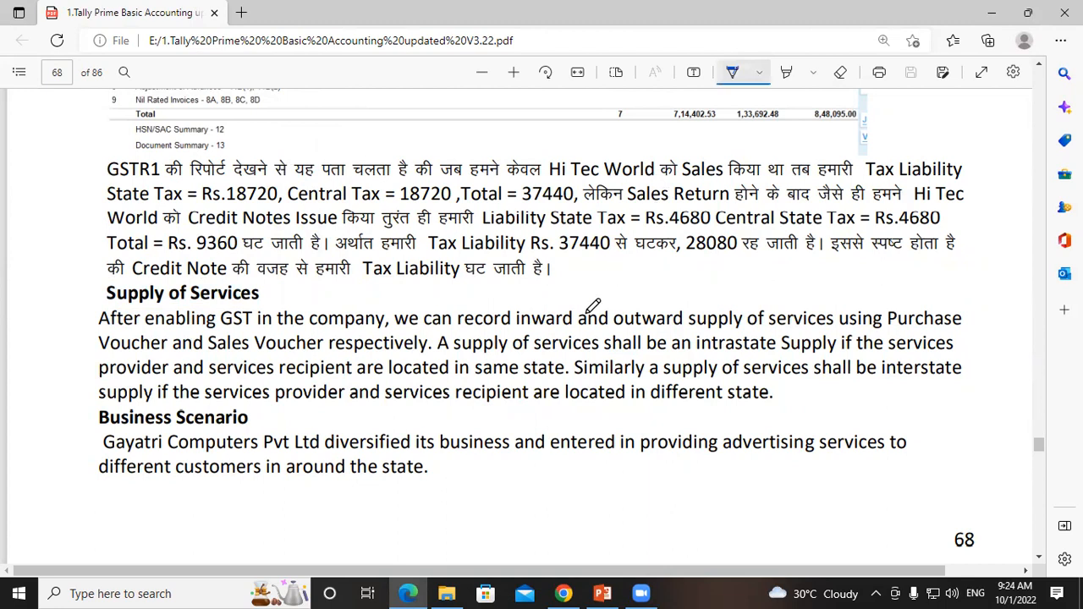
mouse_move(582, 274)
left_mouse_down()
mouse_move(587, 282)
mouse_move(592, 250)
mouse_move(595, 294)
mouse_move(733, 287)
left_mouse_up()
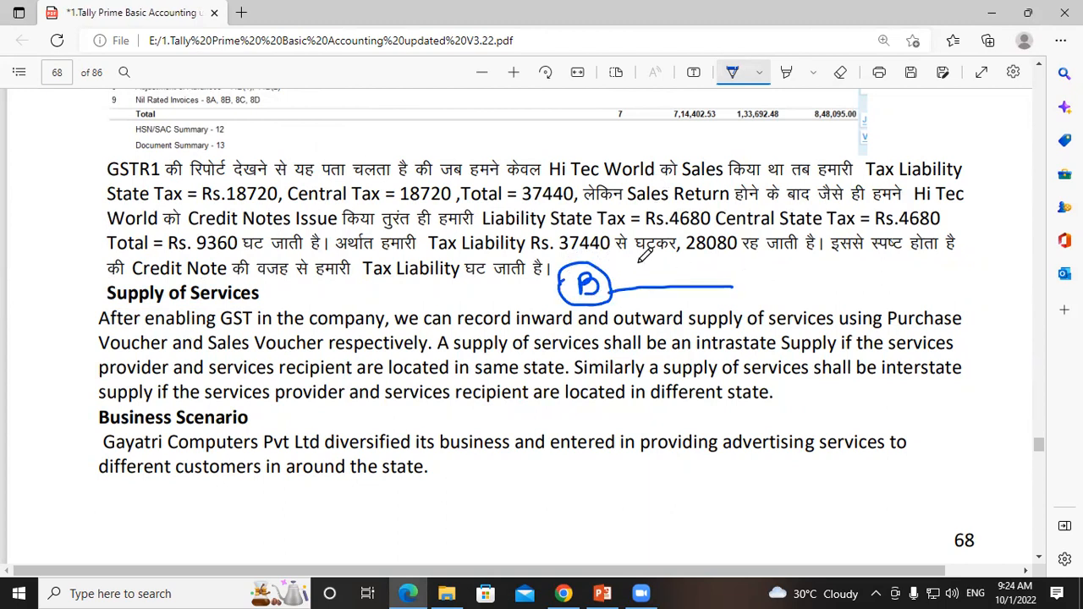
mouse_move(662, 261)
left_mouse_down()
mouse_move(649, 274)
mouse_move(707, 264)
mouse_move(724, 267)
mouse_move(719, 282)
mouse_move(770, 267)
mouse_move(770, 293)
mouse_move(806, 258)
mouse_move(761, 274)
left_mouse_up()
key("ctrl+z")
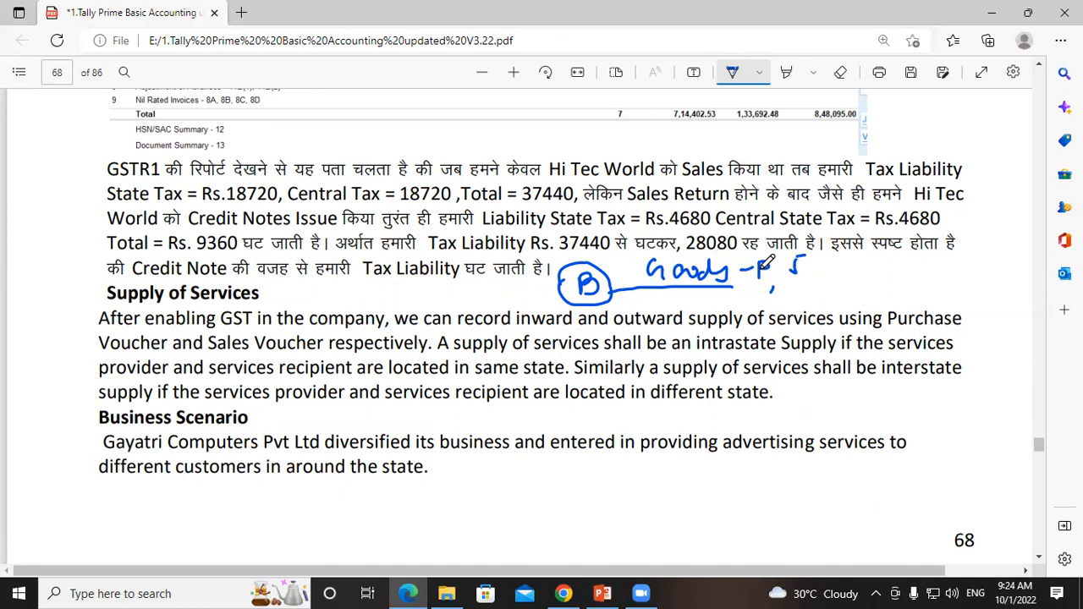
mouse_move(657, 299)
left_mouse_down()
mouse_move(674, 305)
mouse_move(650, 324)
mouse_move(681, 290)
left_mouse_up()
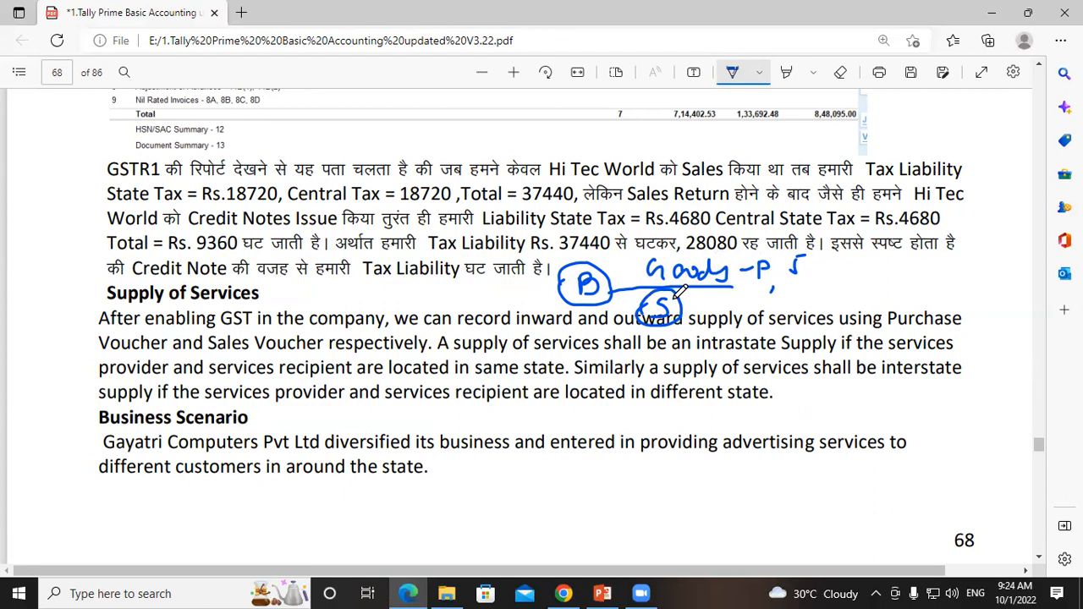
left_click_drag(682, 310, 743, 298)
Write and underline "UP - UP" beside the Goods note, ringing the pair and each UP and adding an arrow pointing away
left_click_drag(878, 259, 908, 264)
left_click_drag(916, 268, 964, 250)
left_click_drag(964, 251, 965, 262)
left_click_drag(872, 288, 982, 284)
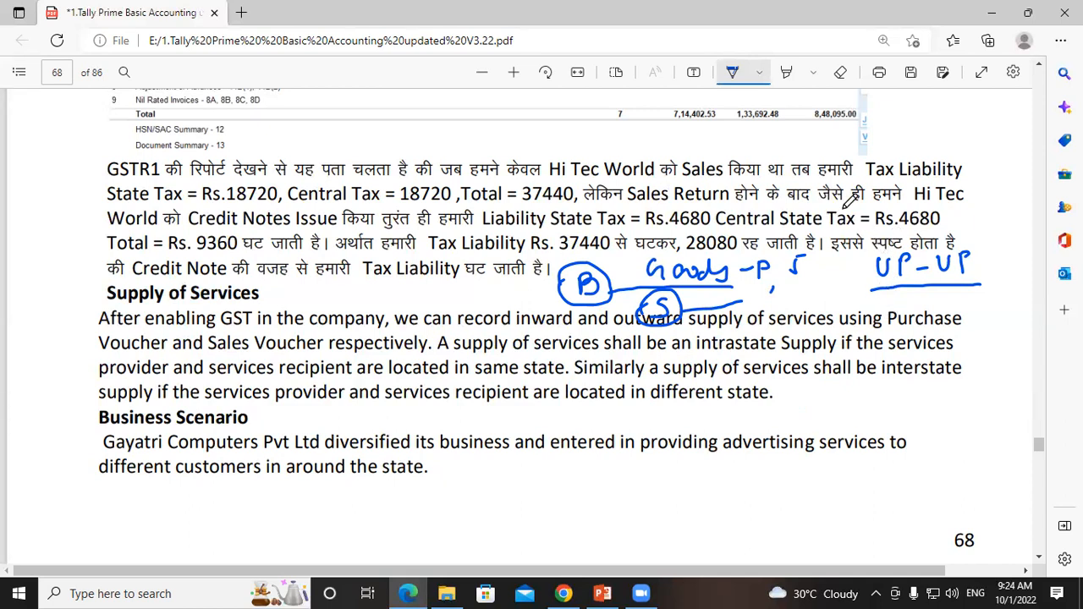
mouse_move(871, 283)
left_mouse_down()
mouse_move(863, 251)
mouse_move(956, 223)
mouse_move(983, 292)
mouse_move(856, 254)
mouse_move(905, 246)
left_mouse_up()
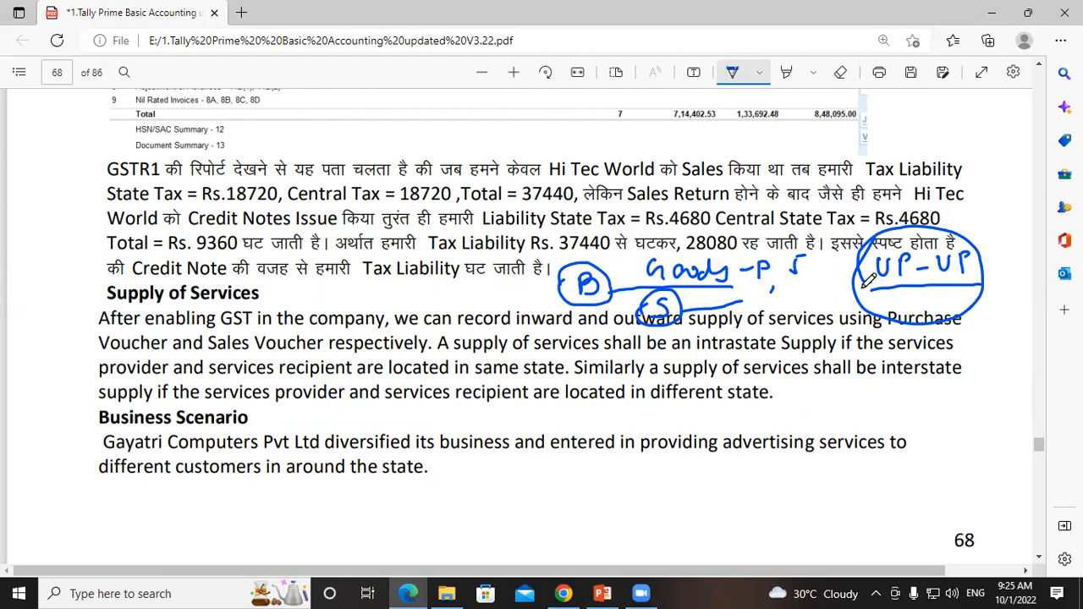
left_click_drag(861, 270, 825, 277)
mouse_move(891, 244)
left_mouse_down()
mouse_move(914, 276)
mouse_move(890, 245)
mouse_move(979, 252)
mouse_move(965, 235)
left_mouse_up()
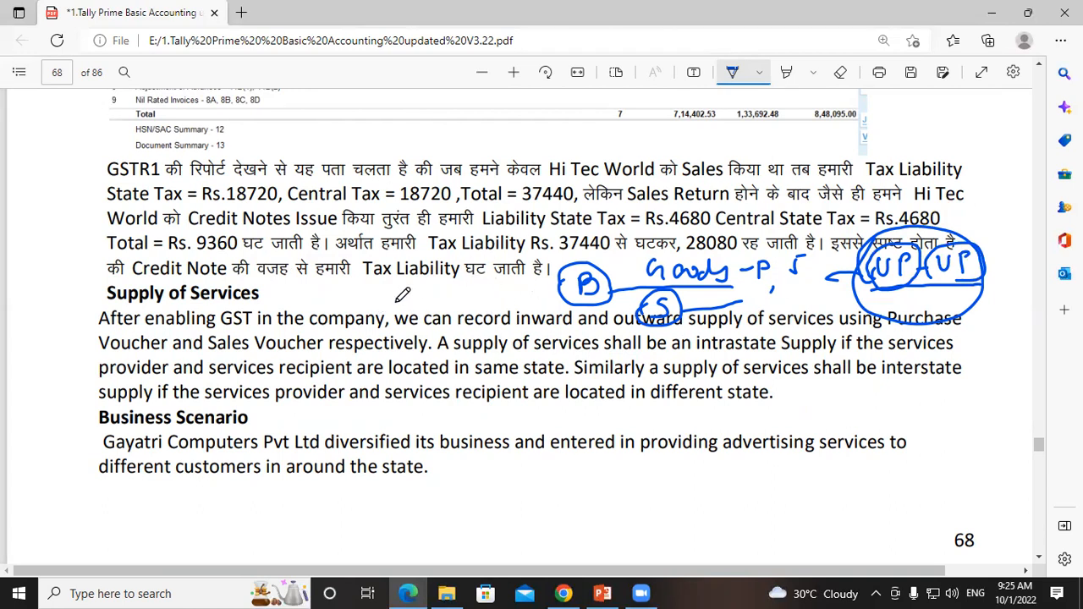
Handwrite "CGST" and "SGST" beside the Supply of Services heading and add a pen mark next to it
mouse_move(399, 291)
left_mouse_down()
mouse_move(397, 304)
mouse_move(448, 305)
mouse_move(458, 285)
left_mouse_up()
mouse_move(403, 320)
left_mouse_down()
mouse_move(394, 335)
mouse_move(464, 335)
mouse_move(480, 308)
left_mouse_up()
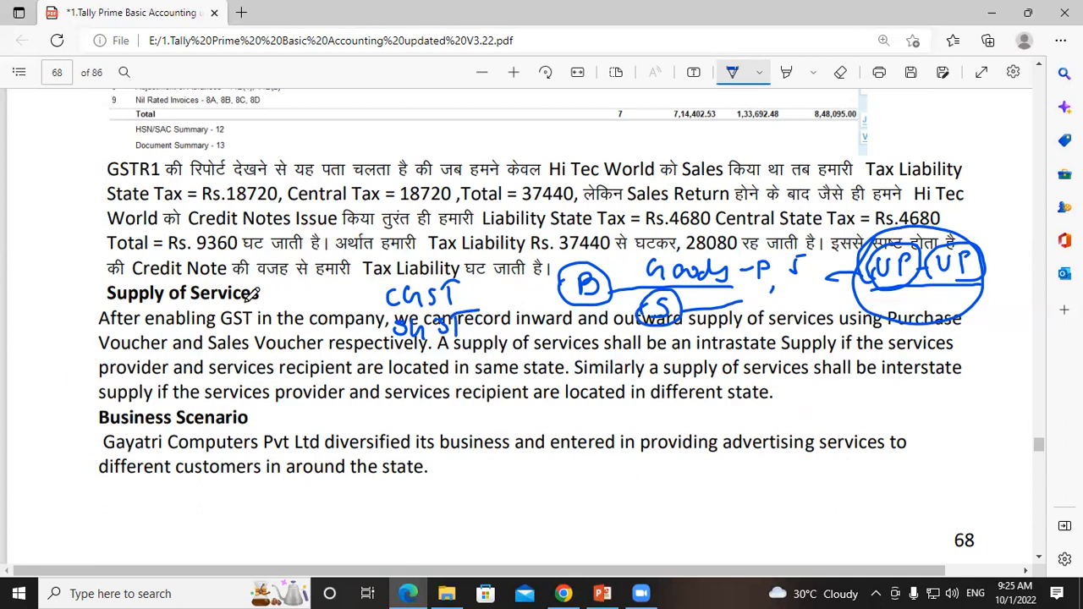
left_click_drag(284, 290, 331, 287)
Underline the Tax Exclusive Services heading on page 69 with the pen
scroll(249, 275, "down", 5)
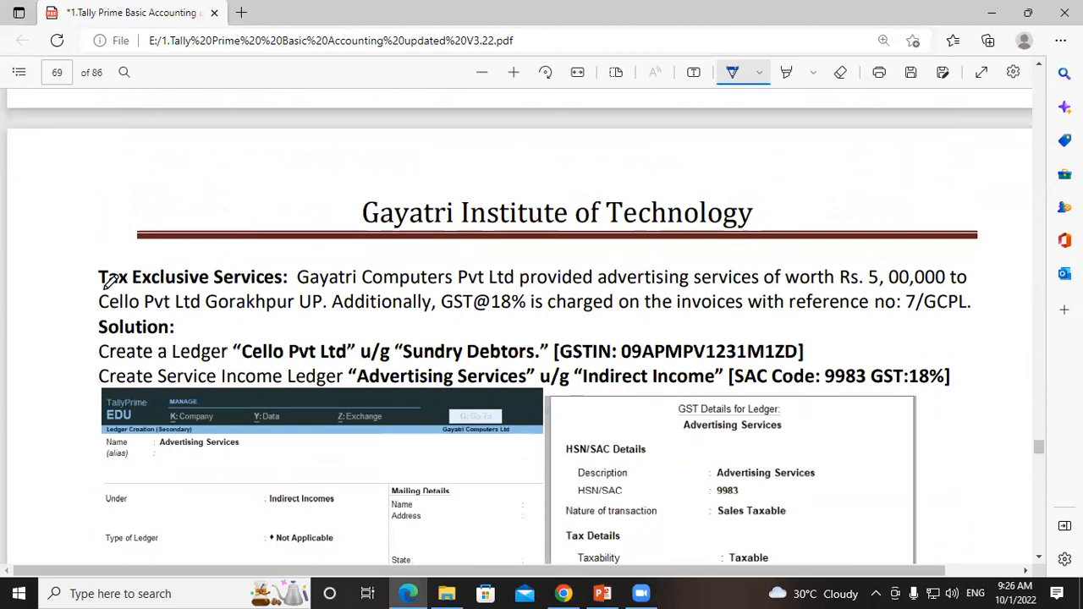
left_click_drag(100, 289, 256, 290)
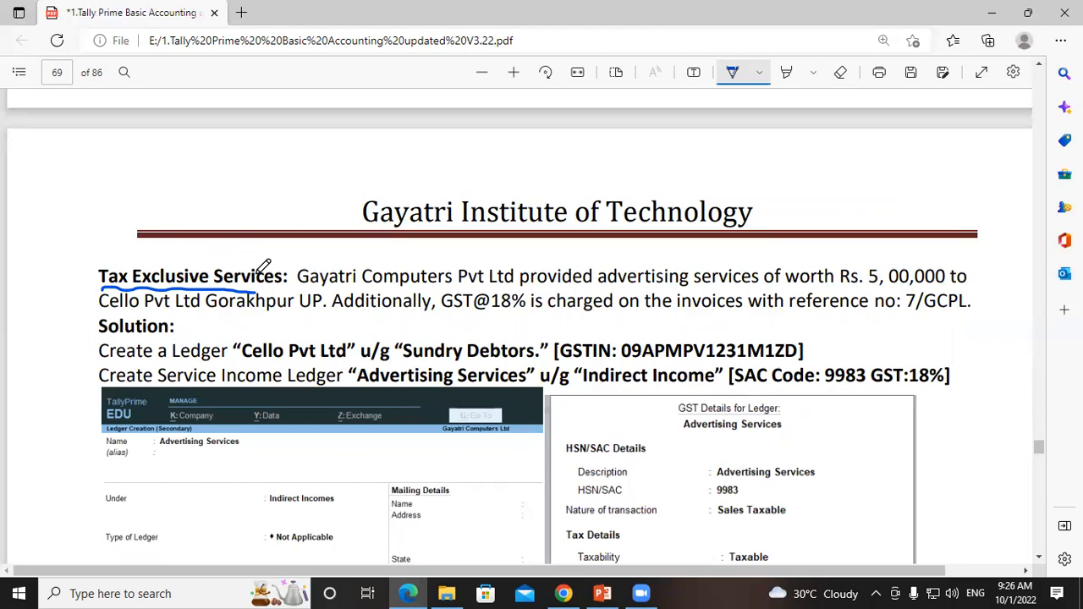
key("super")
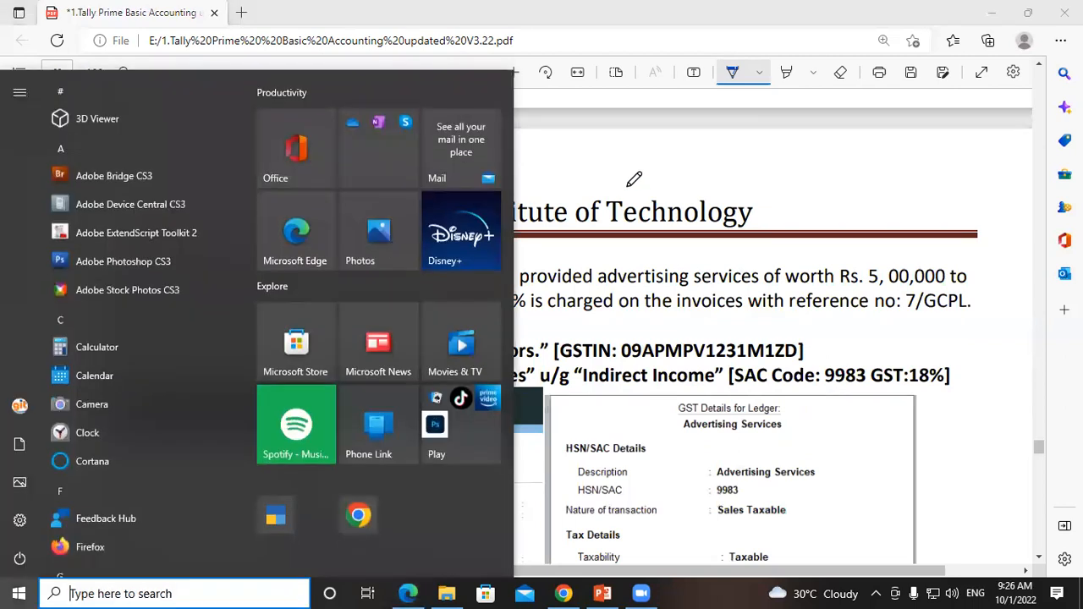
left_click(627, 183)
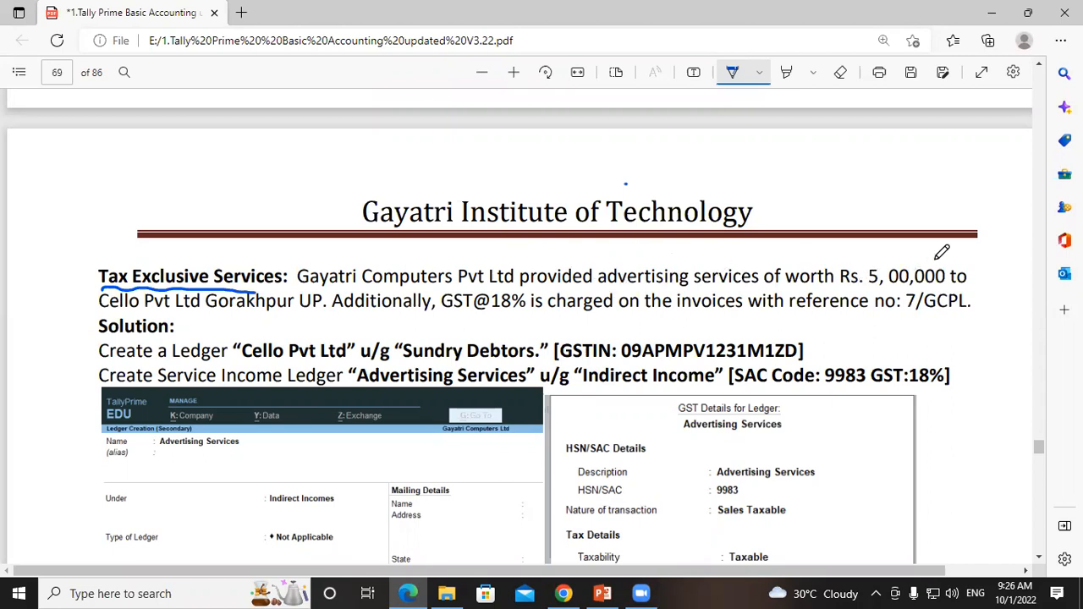
Circle Rs. 5,00,000 and 18% in the Tax Exclusive Services problem and underline the customer, location, invoice and reference number wording
mouse_move(887, 282)
left_mouse_down()
mouse_move(880, 293)
mouse_move(853, 254)
mouse_move(941, 238)
mouse_move(970, 281)
mouse_move(956, 288)
left_mouse_up()
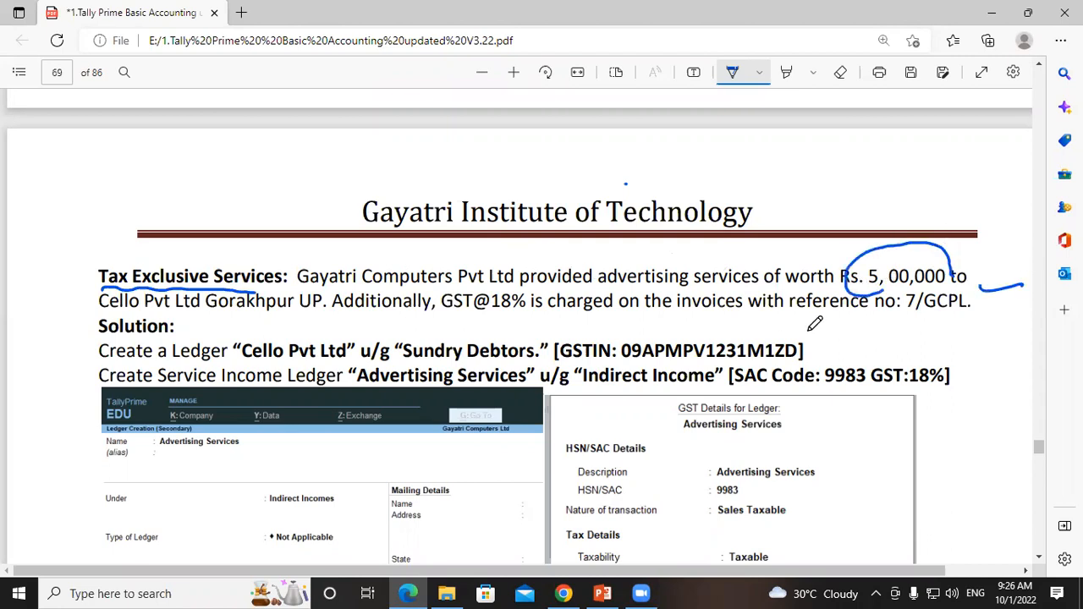
left_click_drag(94, 310, 428, 311)
mouse_move(492, 319)
left_mouse_down()
mouse_move(499, 292)
mouse_move(516, 286)
mouse_move(501, 320)
mouse_move(701, 316)
left_mouse_up()
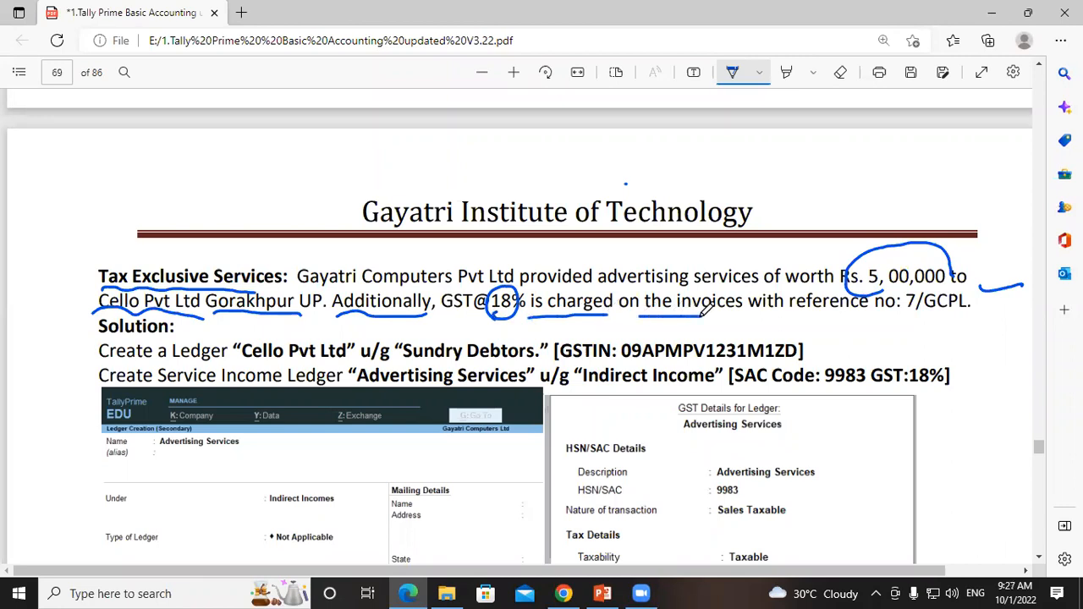
left_click_drag(790, 315, 933, 317)
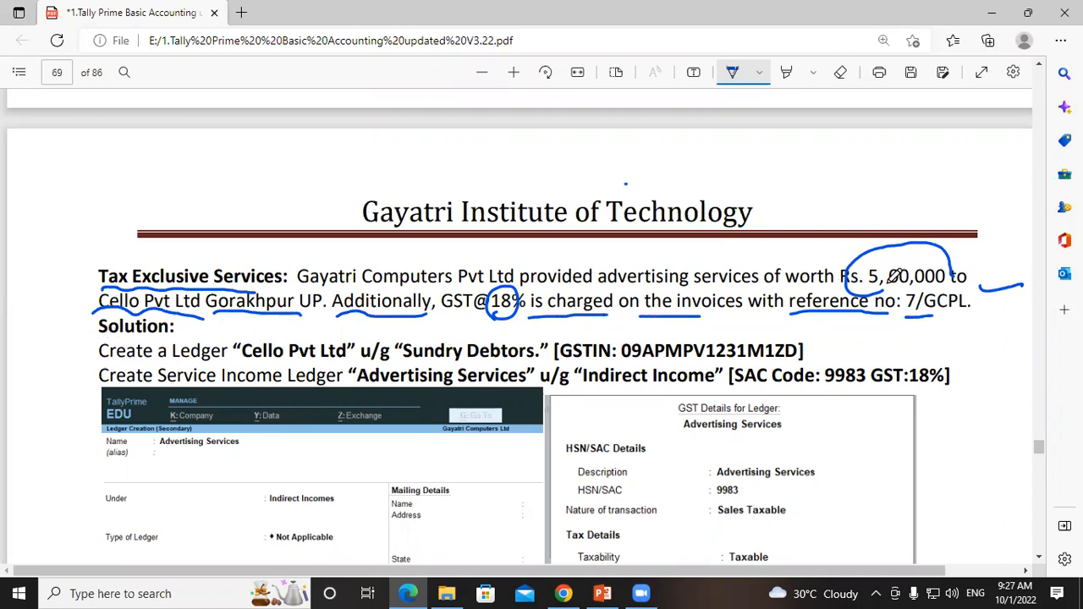
mouse_move(865, 272)
left_mouse_down()
mouse_move(886, 249)
mouse_move(946, 248)
mouse_move(927, 284)
mouse_move(905, 291)
left_mouse_up()
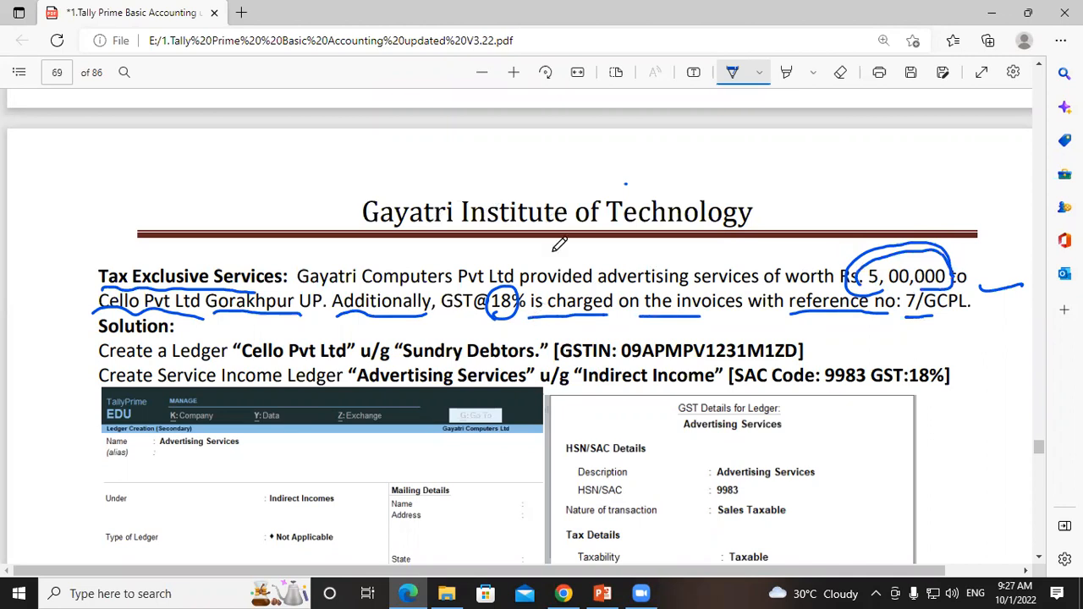
Write "18%" above the problem text and put a tick in front of the Tax Exclusive Services heading
mouse_move(538, 252)
left_mouse_down()
mouse_move(539, 276)
mouse_move(557, 256)
mouse_move(583, 276)
left_mouse_up()
left_click(572, 265)
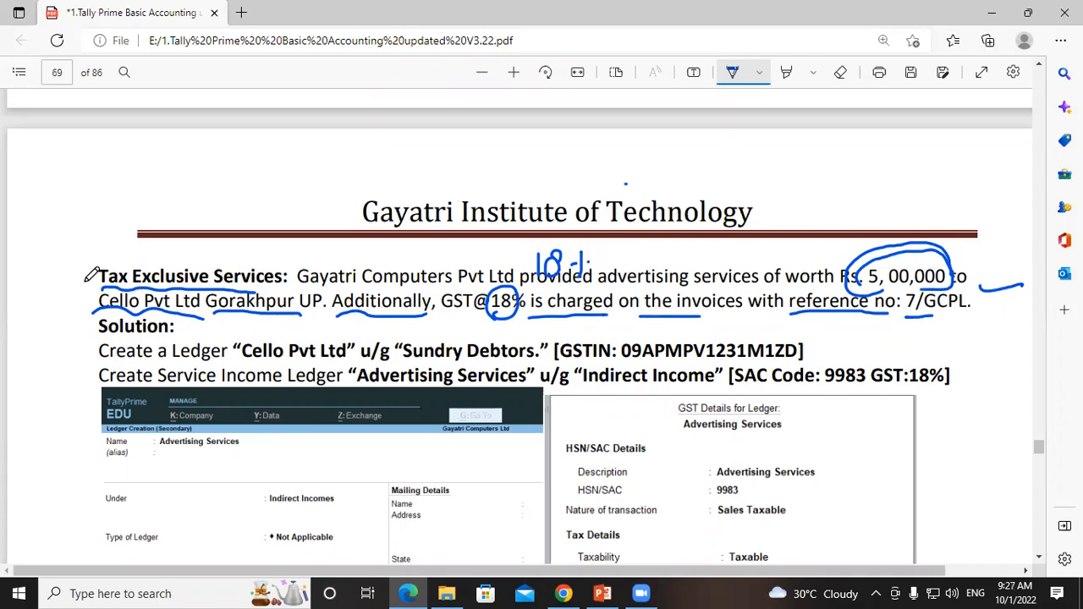
mouse_move(79, 278)
left_mouse_down()
mouse_move(88, 293)
mouse_move(102, 272)
left_mouse_up()
Write a 100 and 12% tax example with a second, circled 100 above the page title, and tick above the Tax Exclusive heading
mouse_move(275, 151)
left_mouse_down()
mouse_move(274, 173)
mouse_move(309, 149)
left_mouse_up()
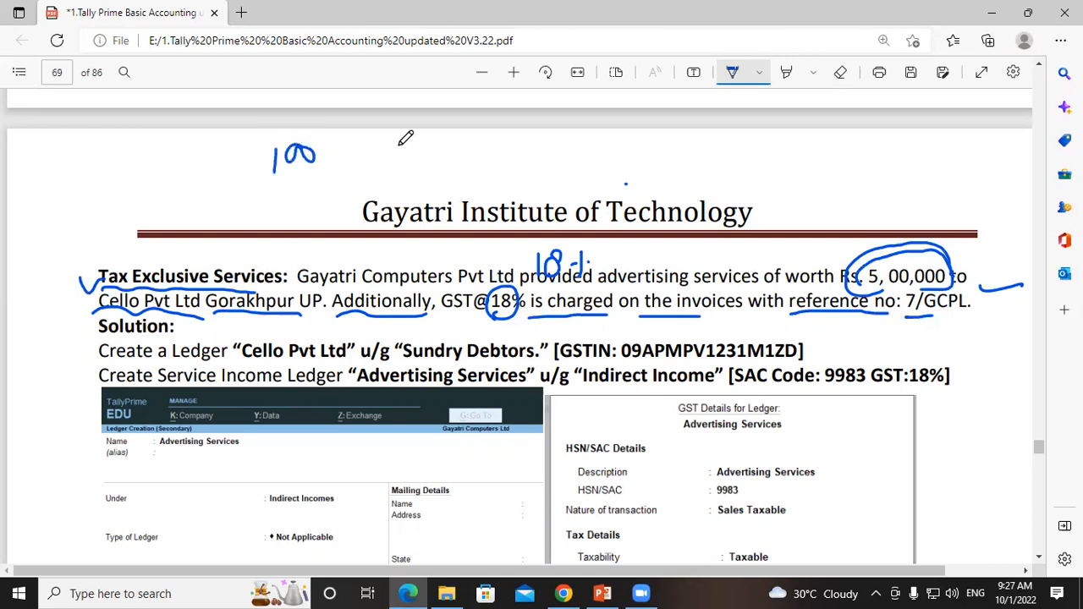
left_click(464, 151)
left_click_drag(464, 149, 465, 166)
mouse_move(477, 149)
left_mouse_down()
mouse_move(495, 163)
mouse_move(495, 137)
mouse_move(535, 156)
left_mouse_up()
left_click_drag(538, 139, 540, 162)
left_click(548, 158)
left_click_drag(135, 250, 176, 246)
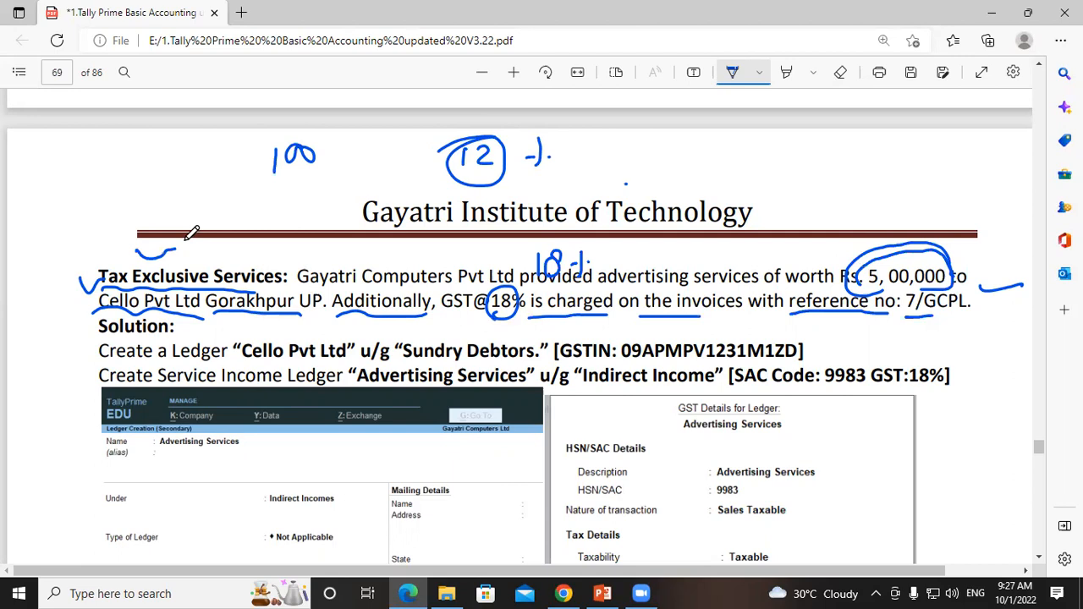
mouse_move(682, 148)
left_mouse_down()
mouse_move(680, 178)
mouse_move(729, 166)
mouse_move(653, 144)
mouse_move(677, 131)
left_mouse_up()
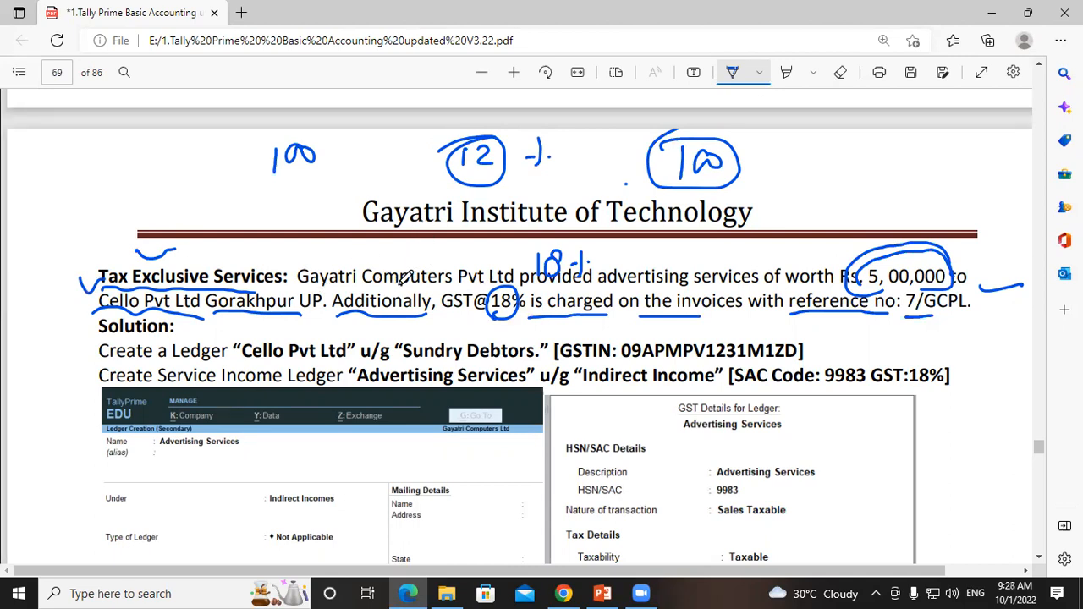
Underline the ledger names Cello Pvt Ltd and Advertising Services and the following u/g in the solution section
mouse_move(246, 360)
left_mouse_down()
mouse_move(346, 360)
mouse_move(375, 385)
mouse_move(441, 383)
left_mouse_up()
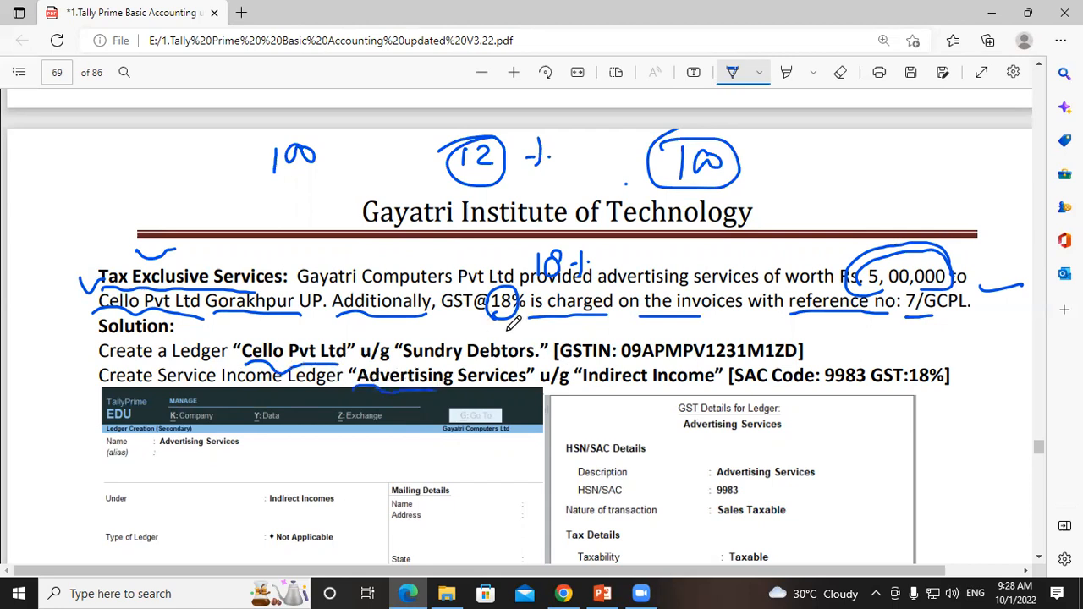
left_click_drag(507, 388, 577, 386)
scroll(594, 315, "down", 3)
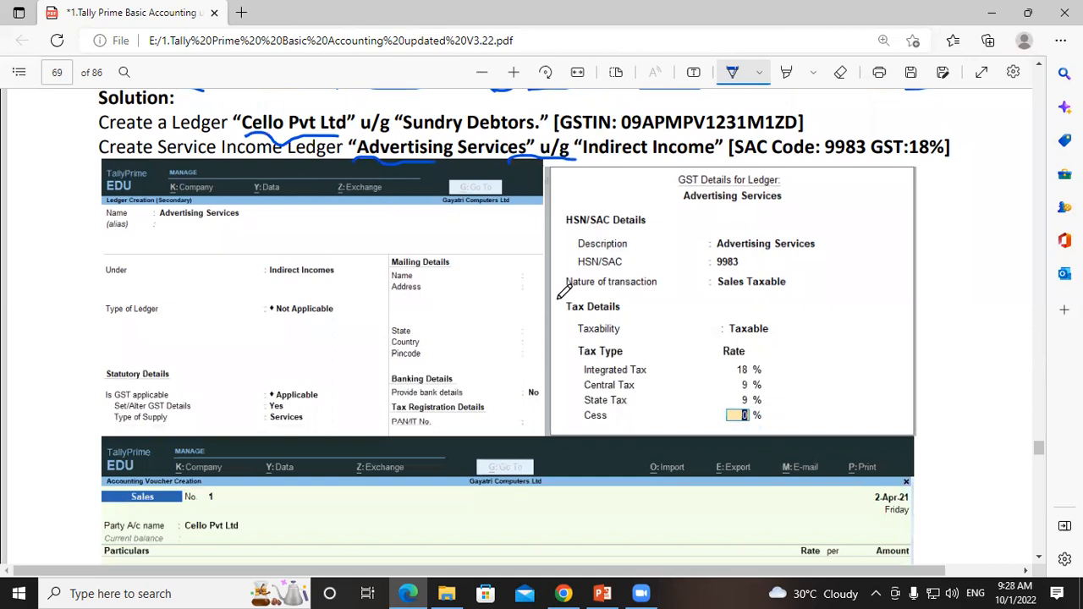
scroll(560, 292, "up", 2)
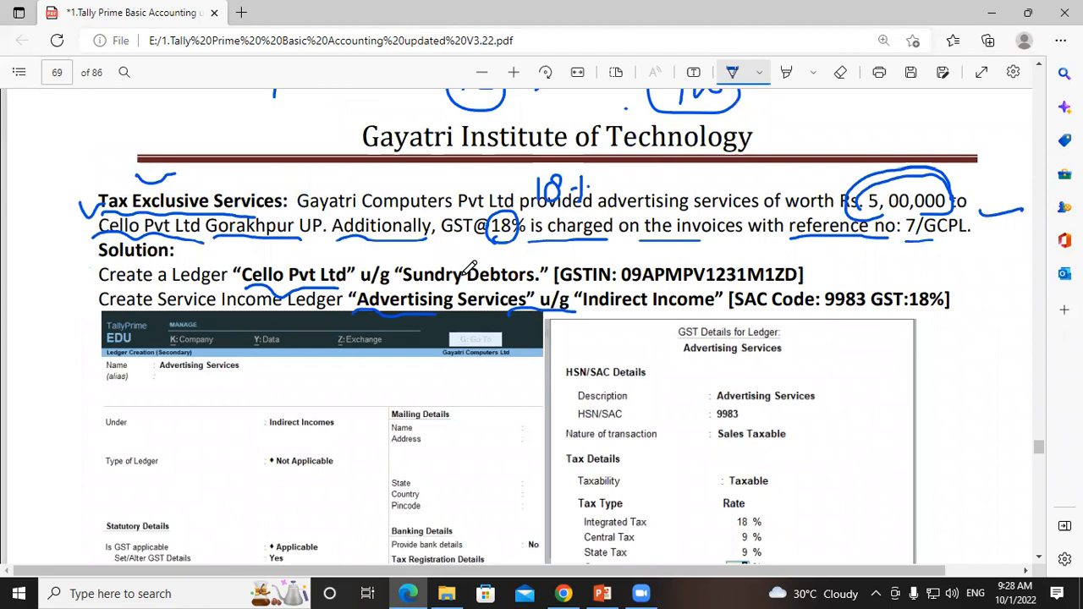
Show the Windows desktop and refresh it several times
key("super+d")
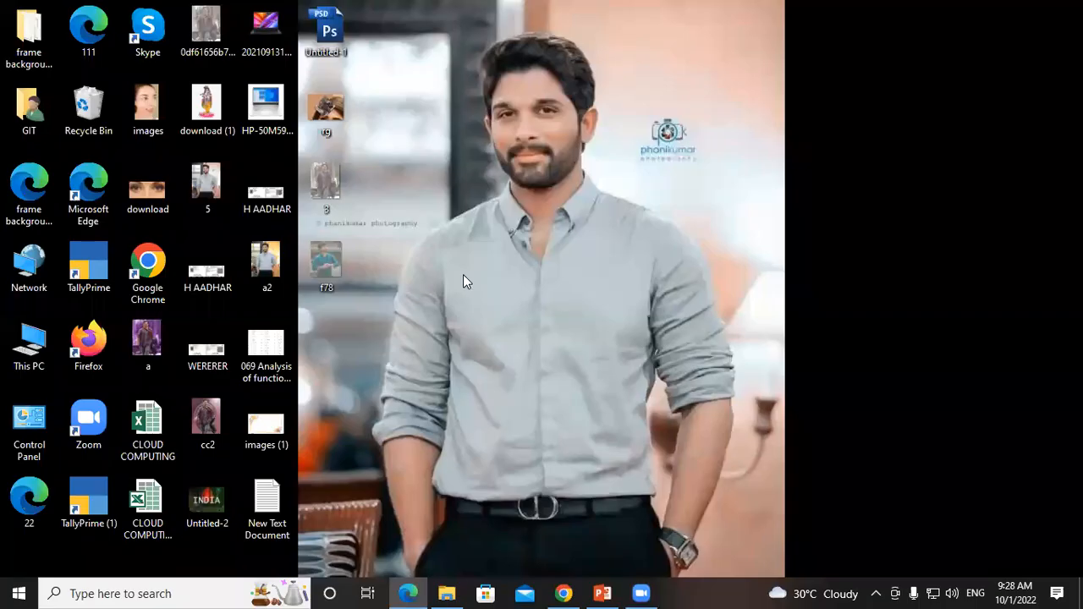
right_click(469, 144)
left_click(508, 193)
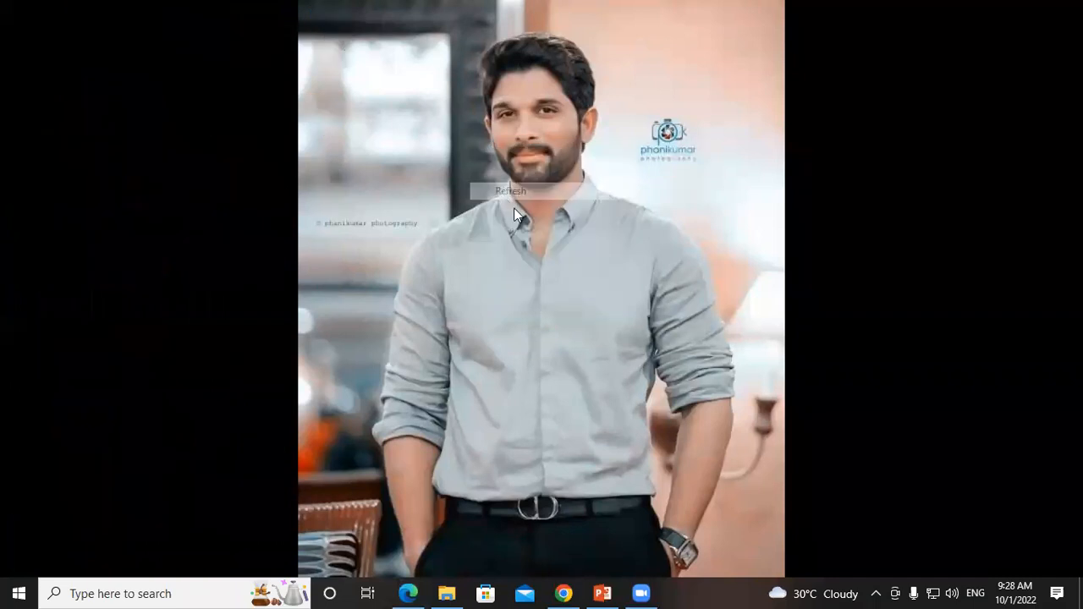
right_click(506, 197)
left_click(535, 245)
right_click(536, 248)
left_click(551, 294)
right_click(560, 293)
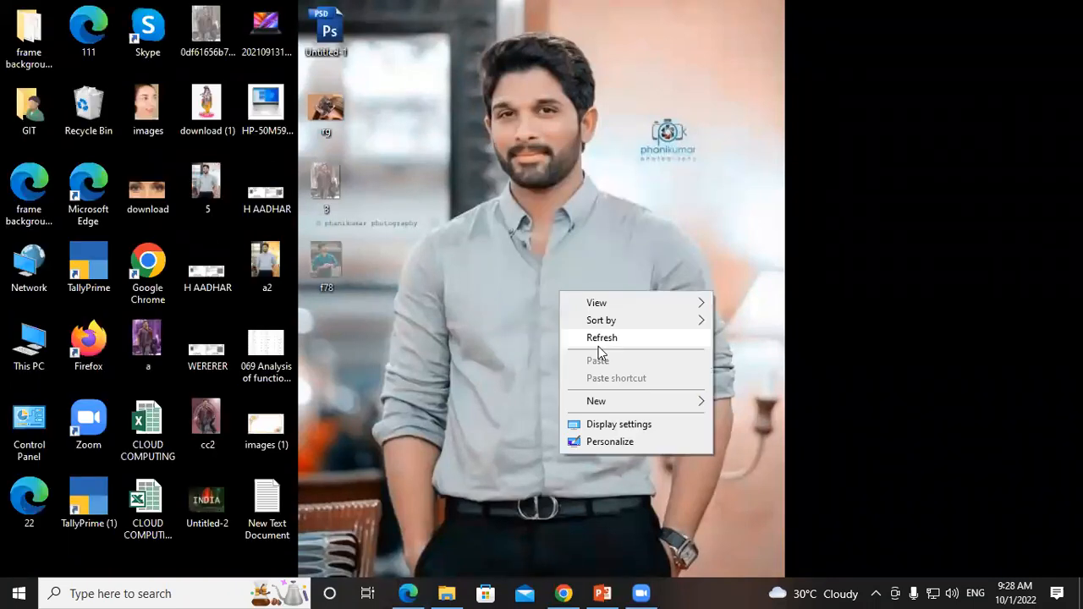
left_click(591, 339)
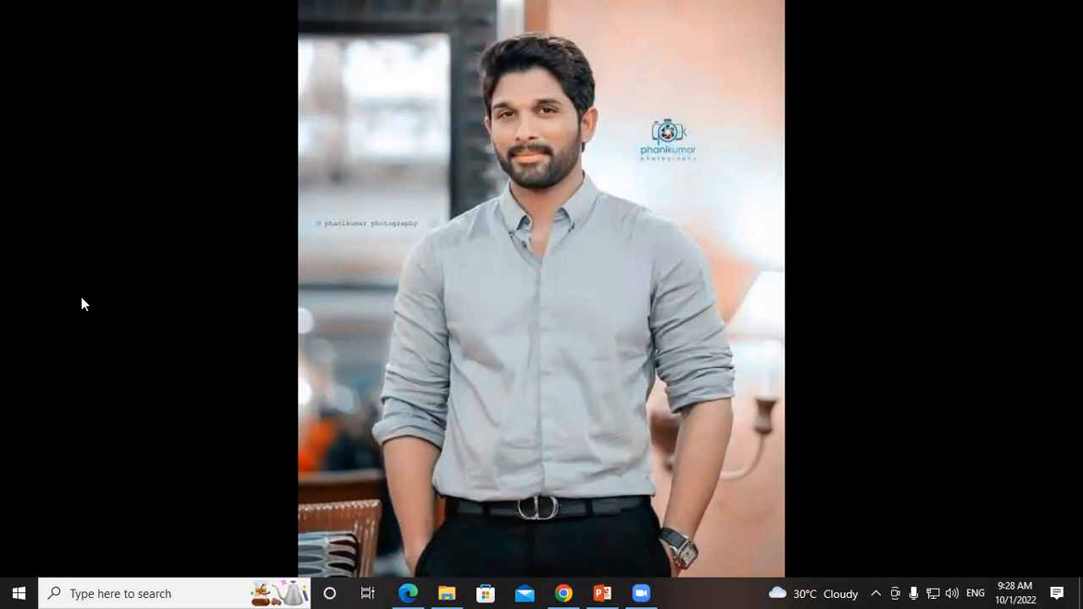
Launch TallyPrime from the TallyPrime (1) desktop shortcut and continue in Educational Mode
double_click(97, 490)
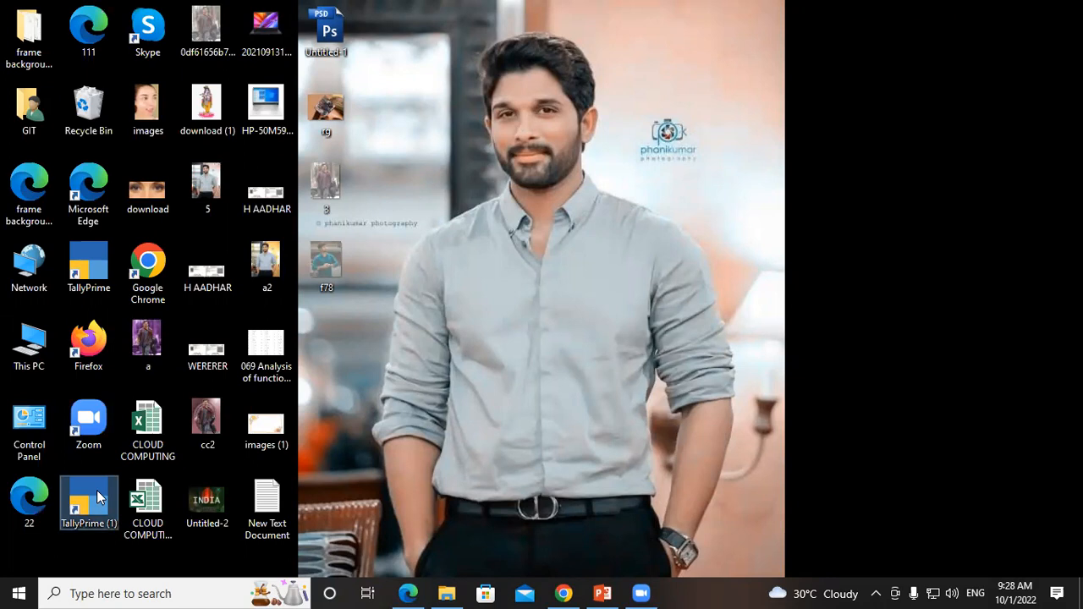
right_click(96, 496)
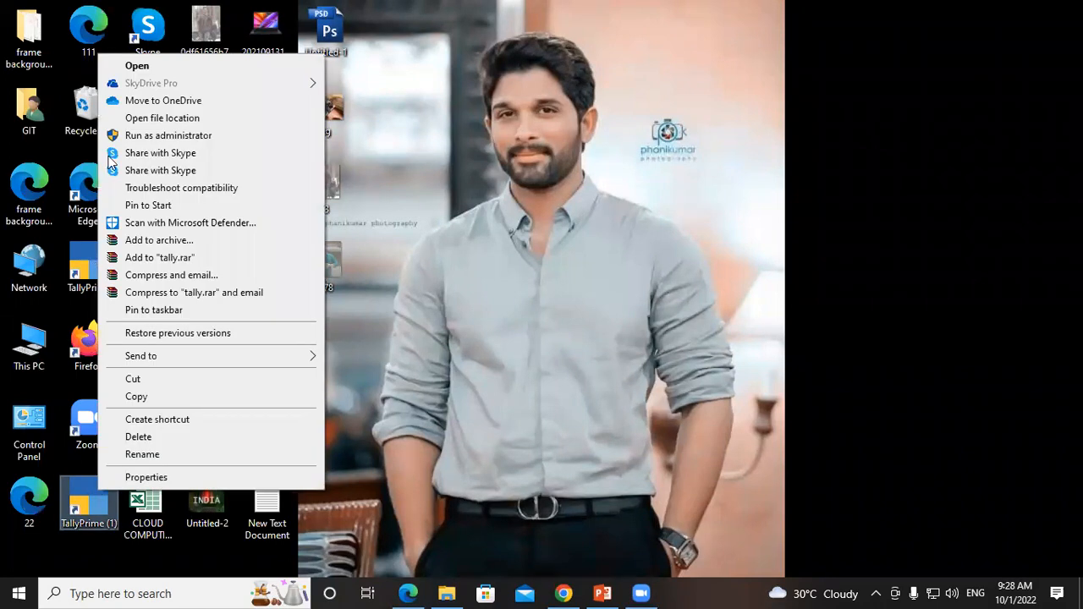
left_click(136, 66)
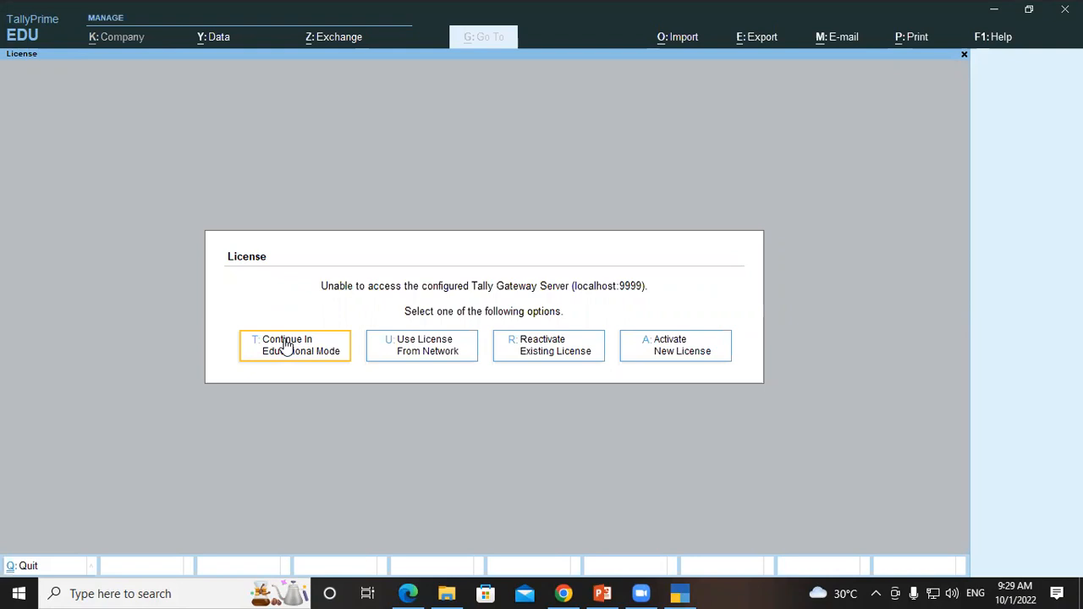
left_click(298, 347)
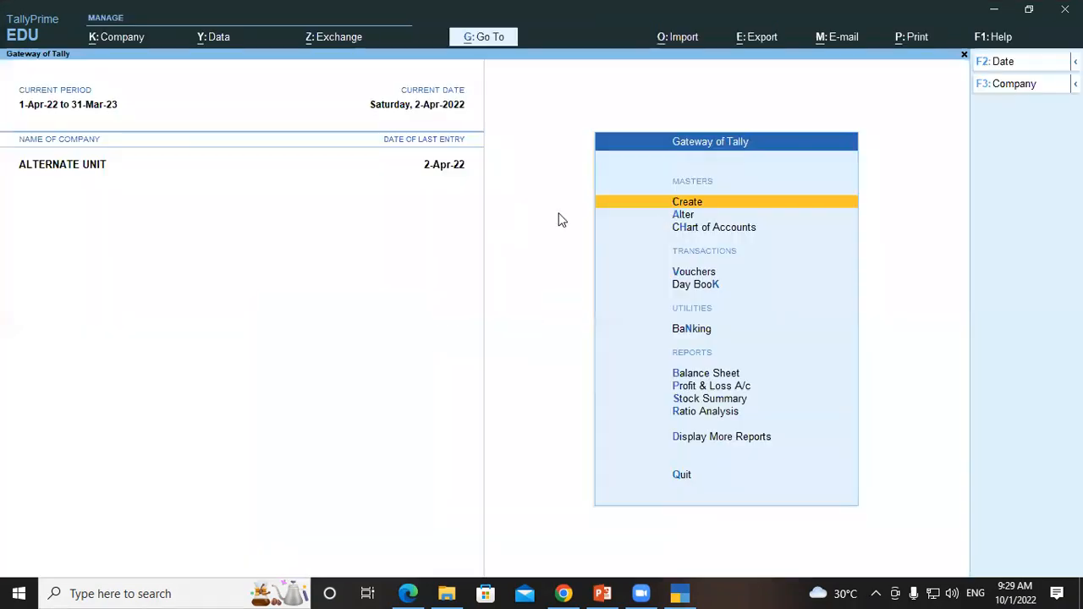
Select the company GAYATRI COMUTER PVT.LTD from the SKK folder on the D:\ drive
key("alt")
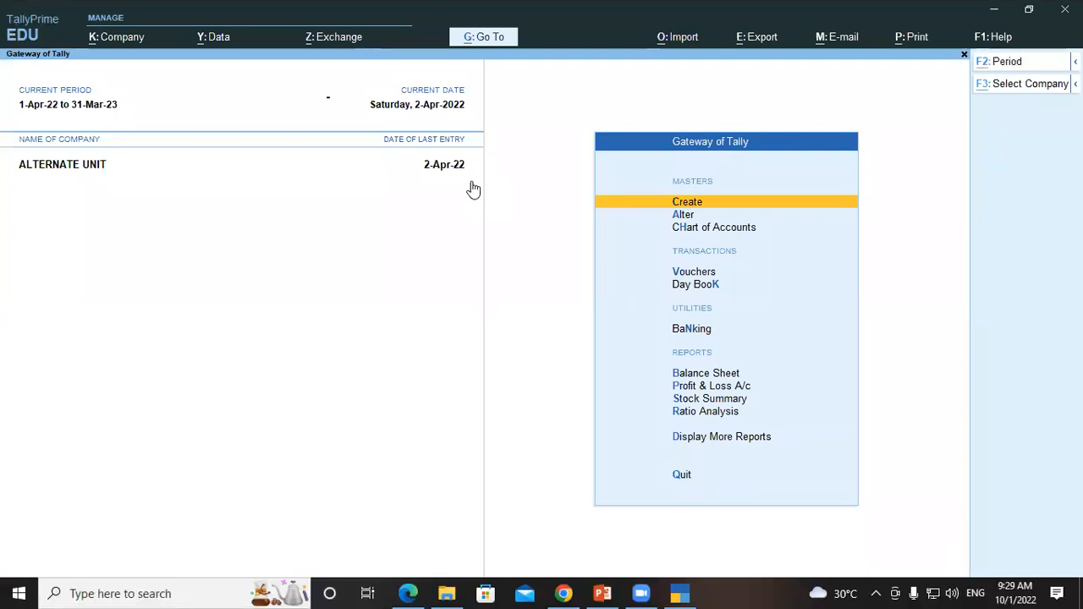
key("alt+F3")
left_click(472, 186)
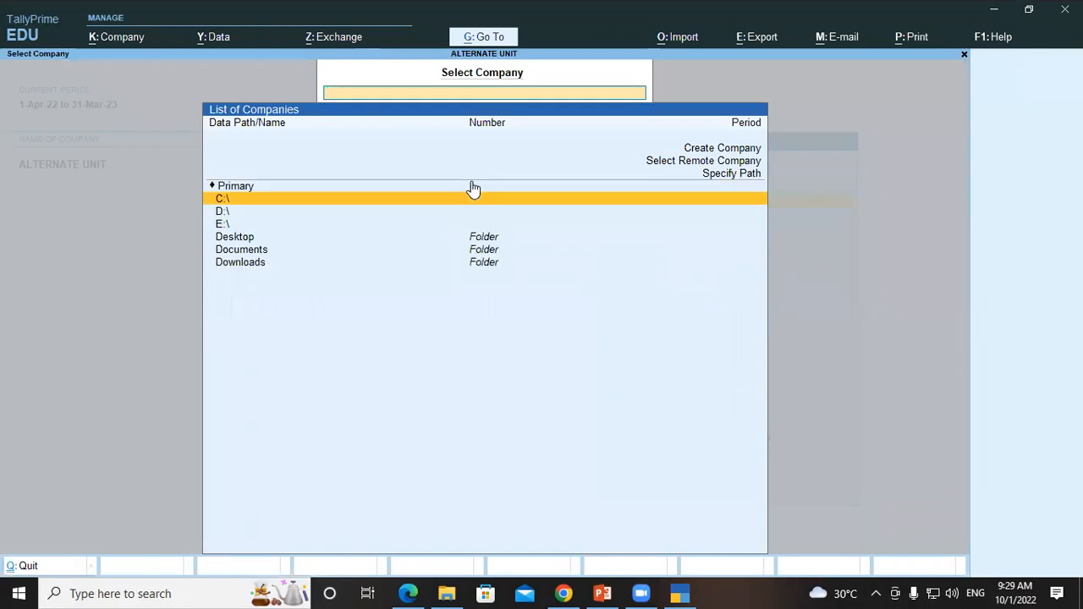
key("Down")
key("Return")
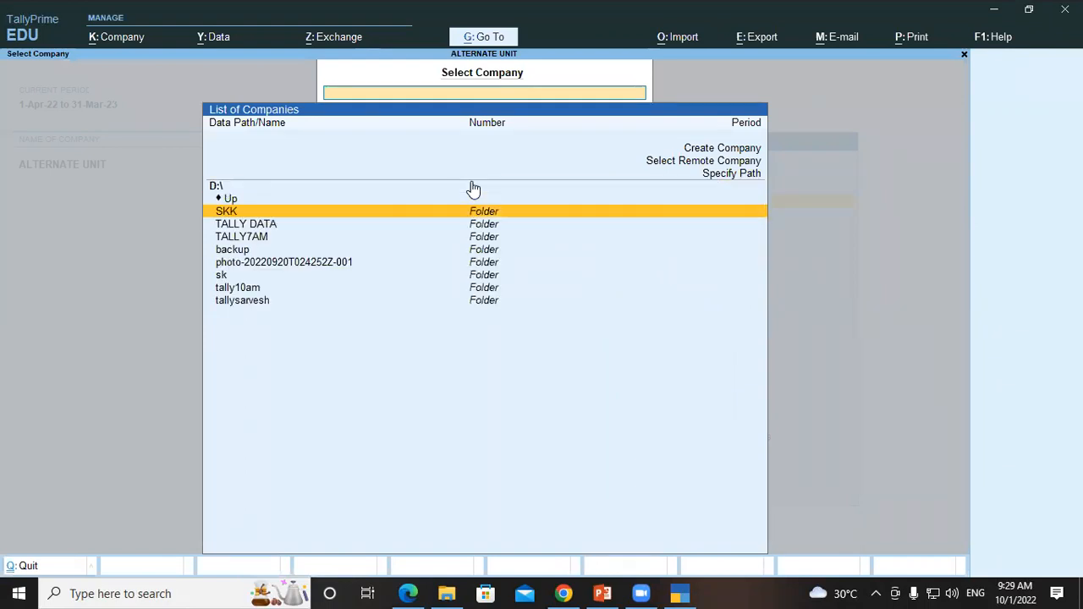
key("Return")
key("Return")
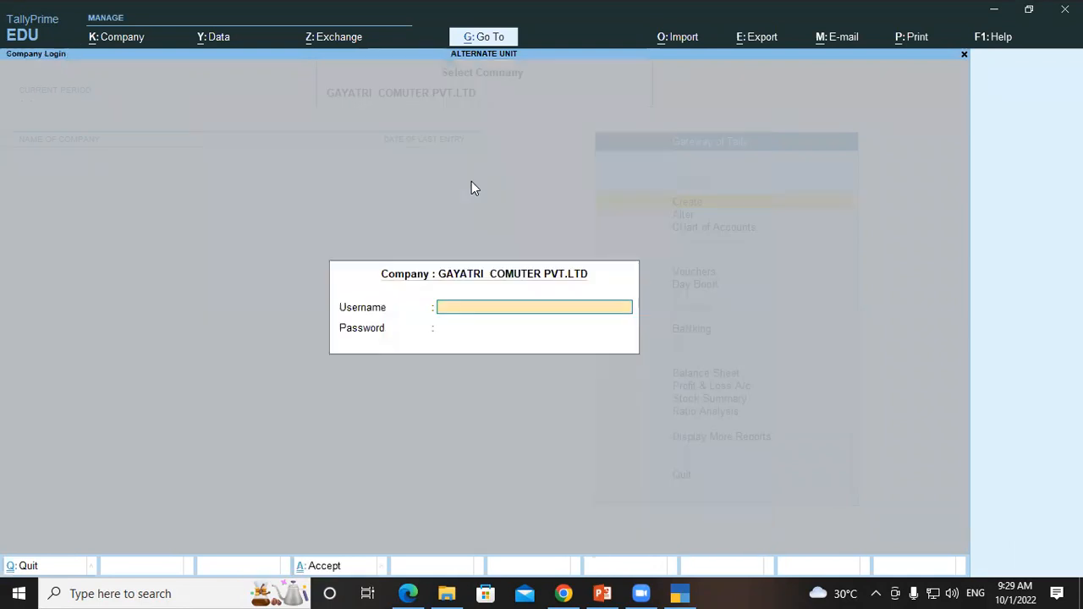
Log in to the selected company with the username git and the account password
type("g")
key("BackSpace")
type("git")
key("Return")
type("***")
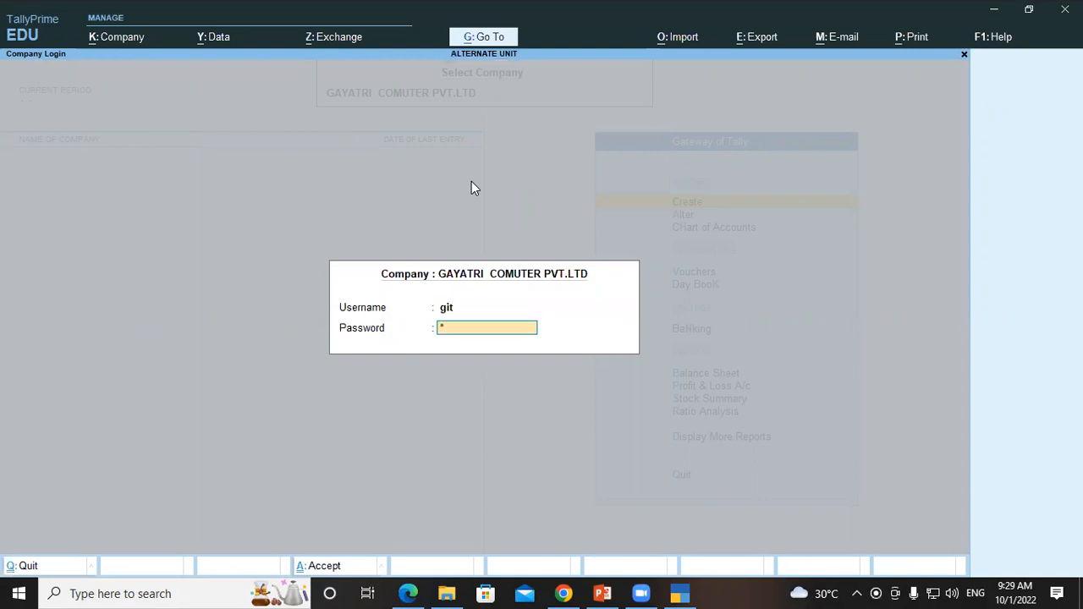
key("Return")
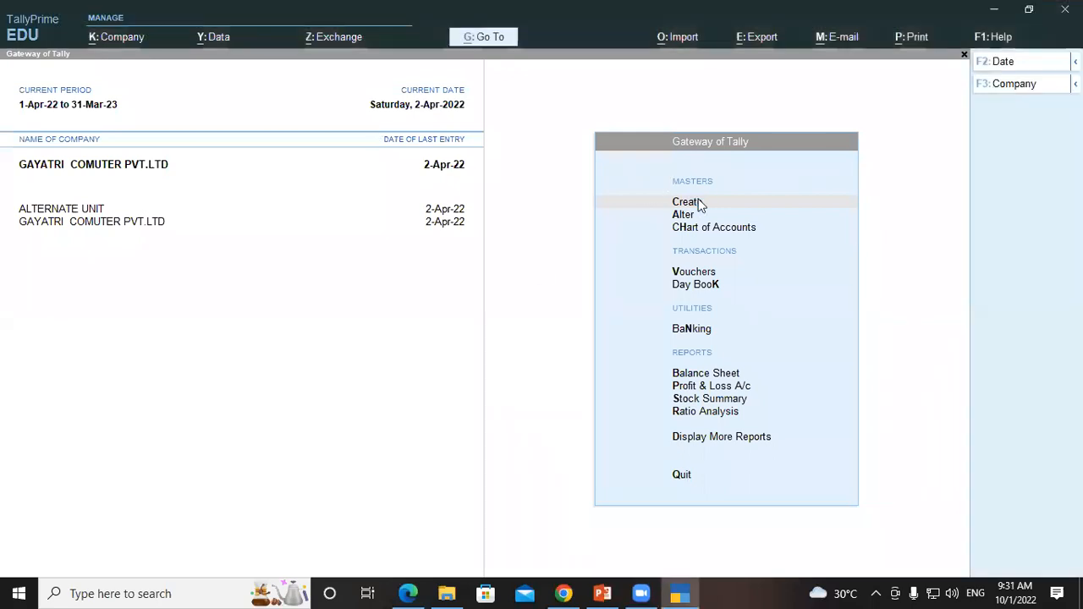
Start a new ledger and name it Cello Pvt Ltd, copying the name from the solution section of the PDF notes
left_click(696, 202)
key("Down")
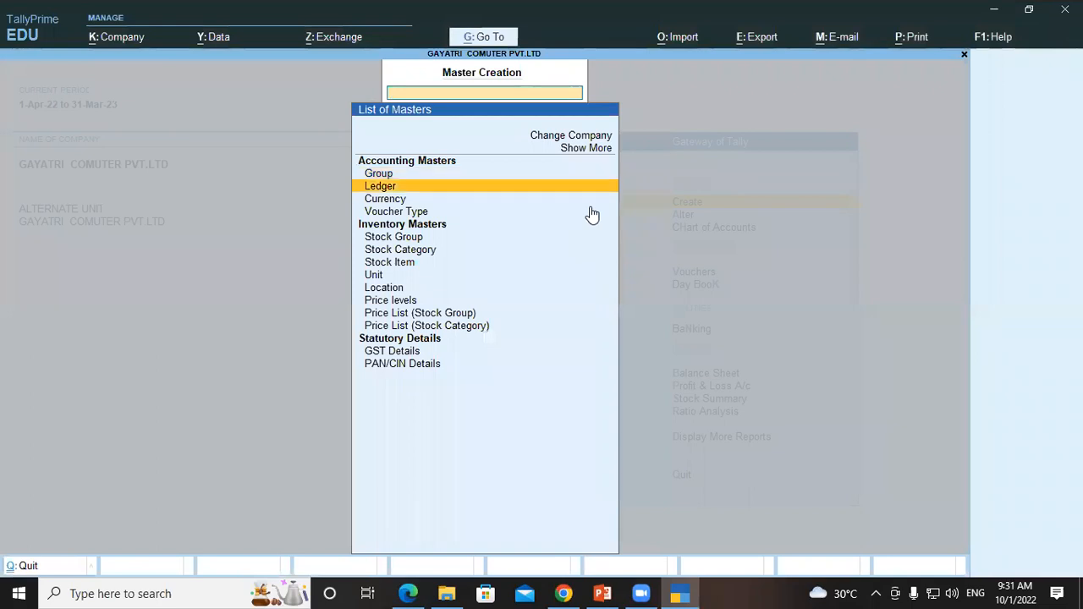
key("Return")
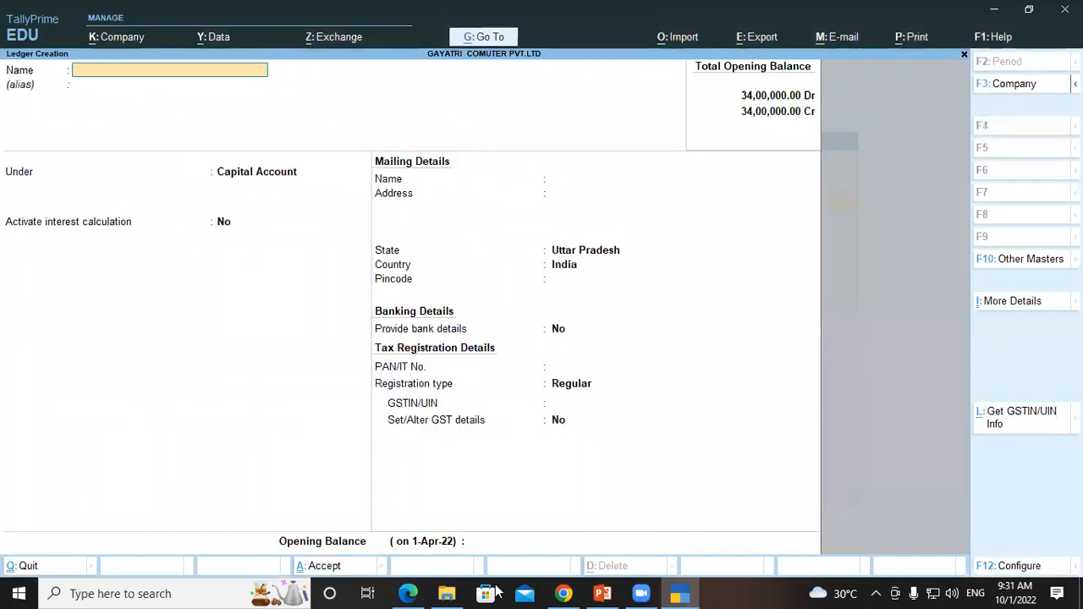
left_click(407, 593)
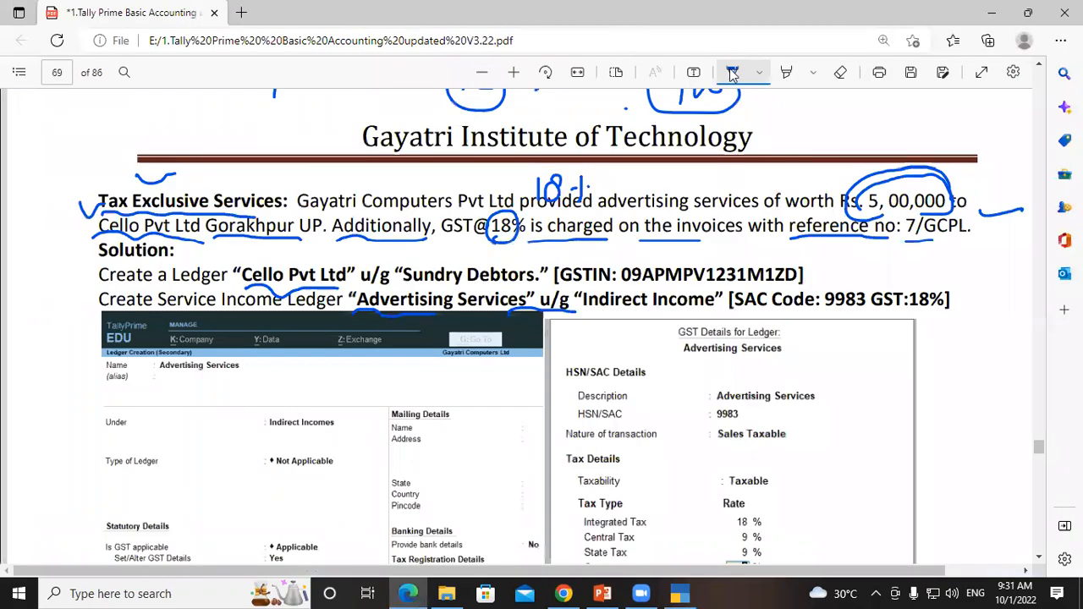
left_click(733, 73)
left_click_drag(244, 275, 346, 286)
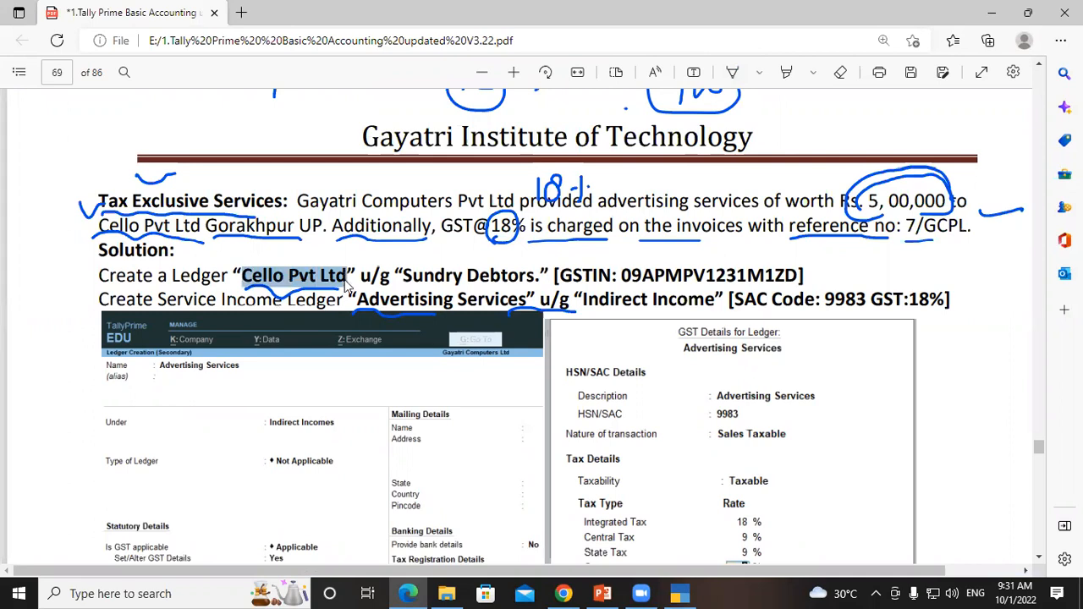
key("ctrl+c")
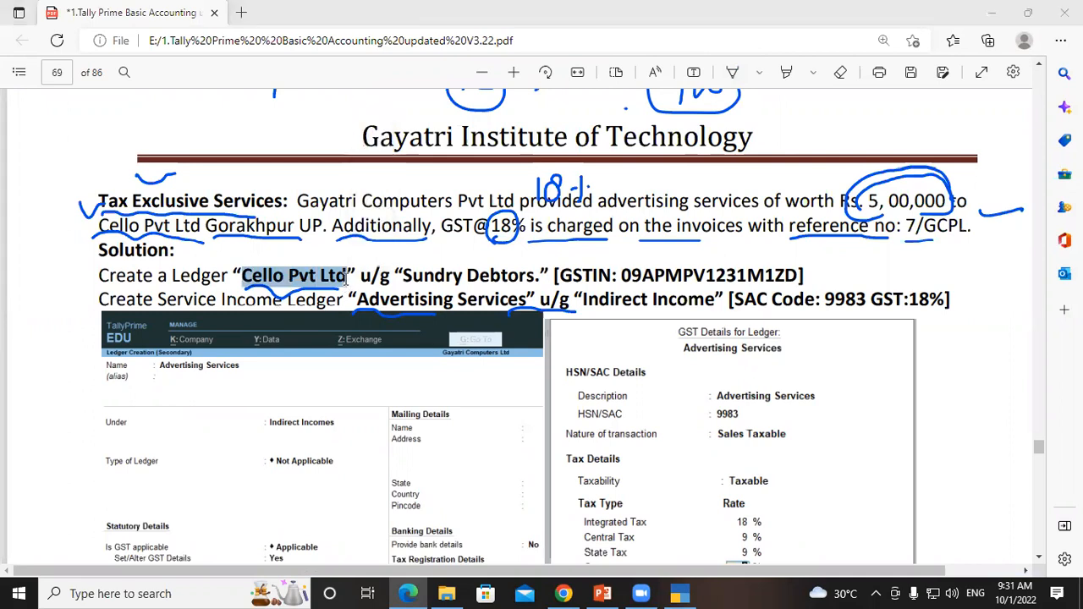
key("alt+Tab")
key("ctrl+v")
key("Return")
key("Return")
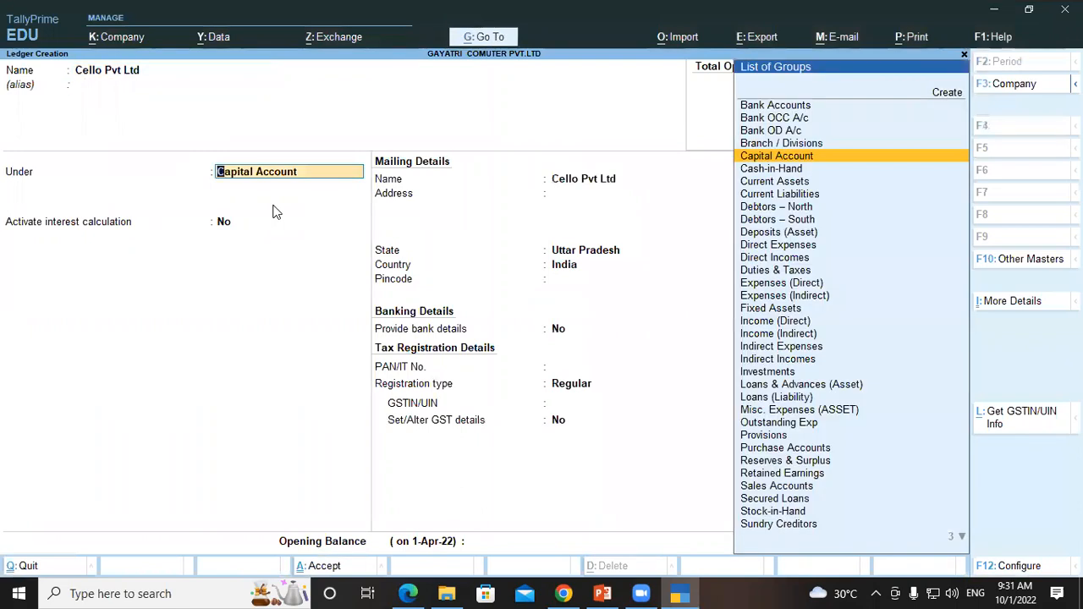
Place the Cello Pvt Ltd ledger under Sundry Debtors, keeping the default bill-by-bill, credit and interest settings and mailing name
type("Sun")
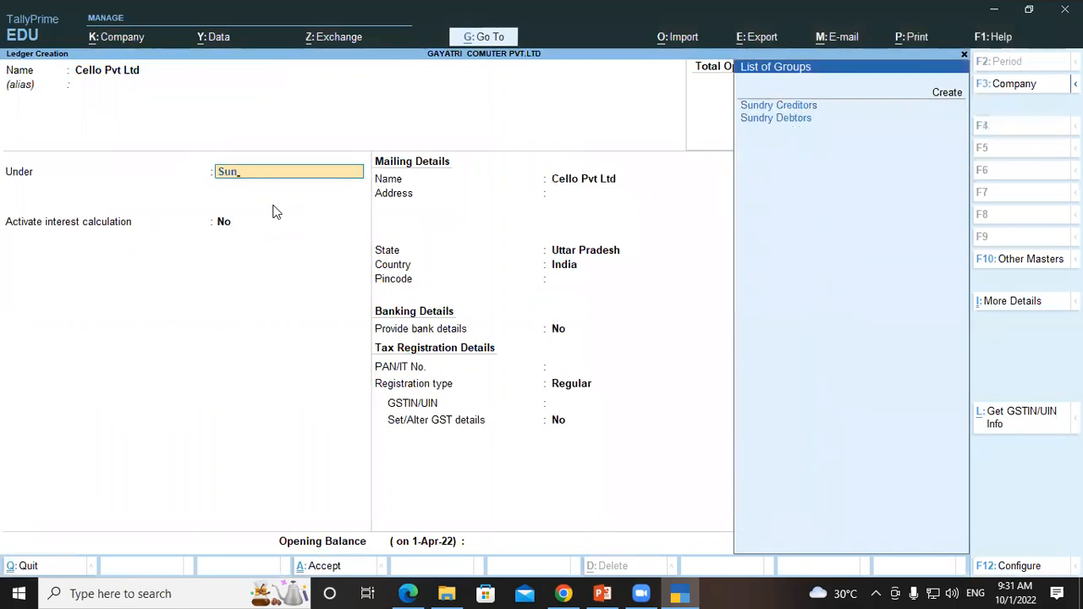
key("Down")
key("Return")
key("Return")
key("Return")
key("Return")
key("Return")
key("Return")
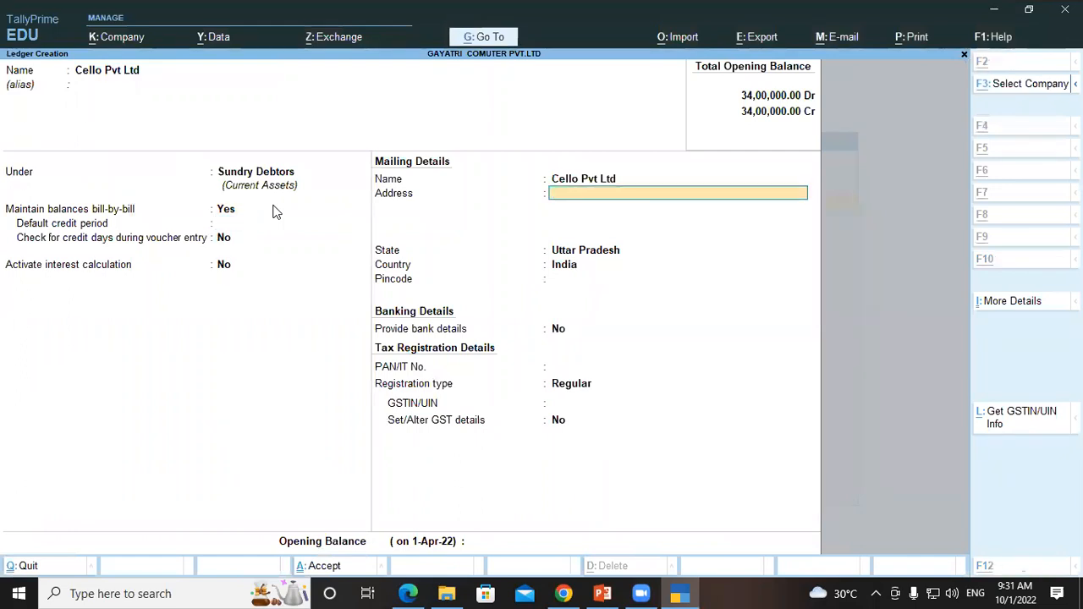
Fill the ledger's mailing address with Gorakhpur copied from the PDF notes, keeping Uttar Pradesh and India
key("alt+Tab")
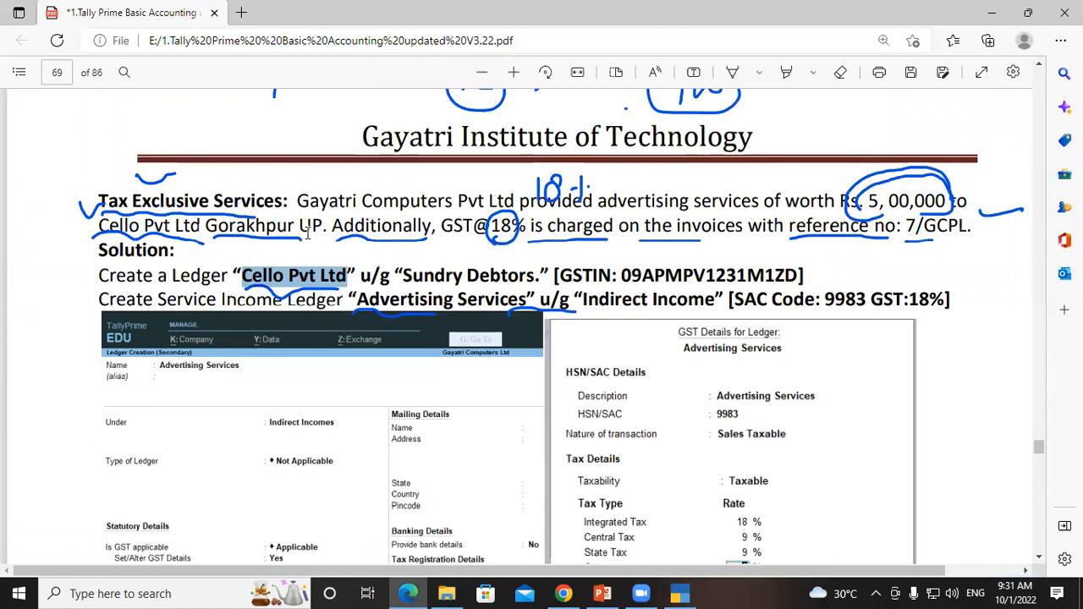
left_click_drag(205, 226, 292, 228)
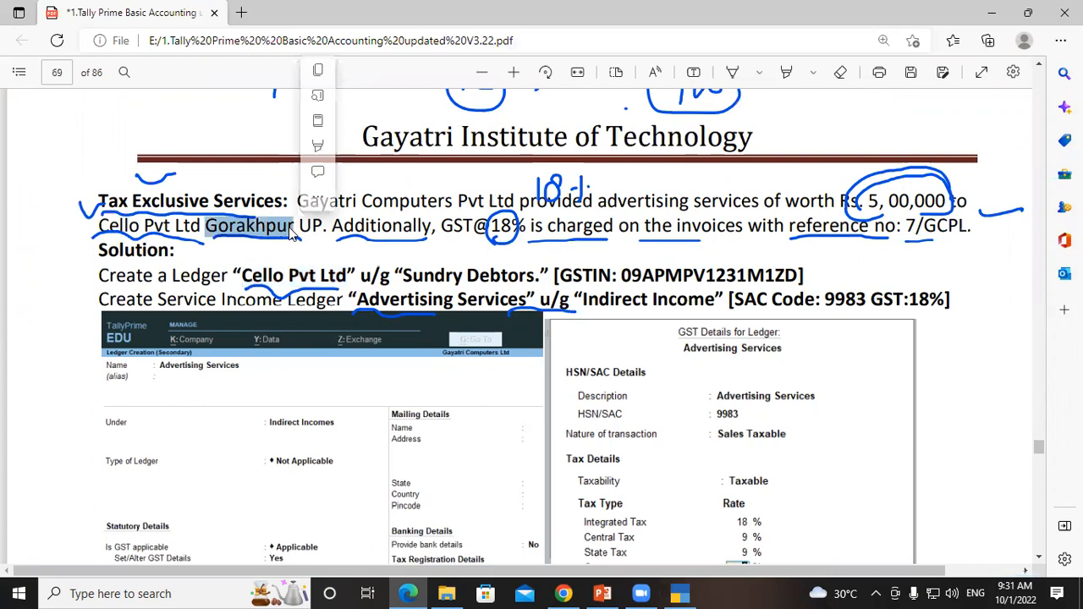
key("alt+Tab")
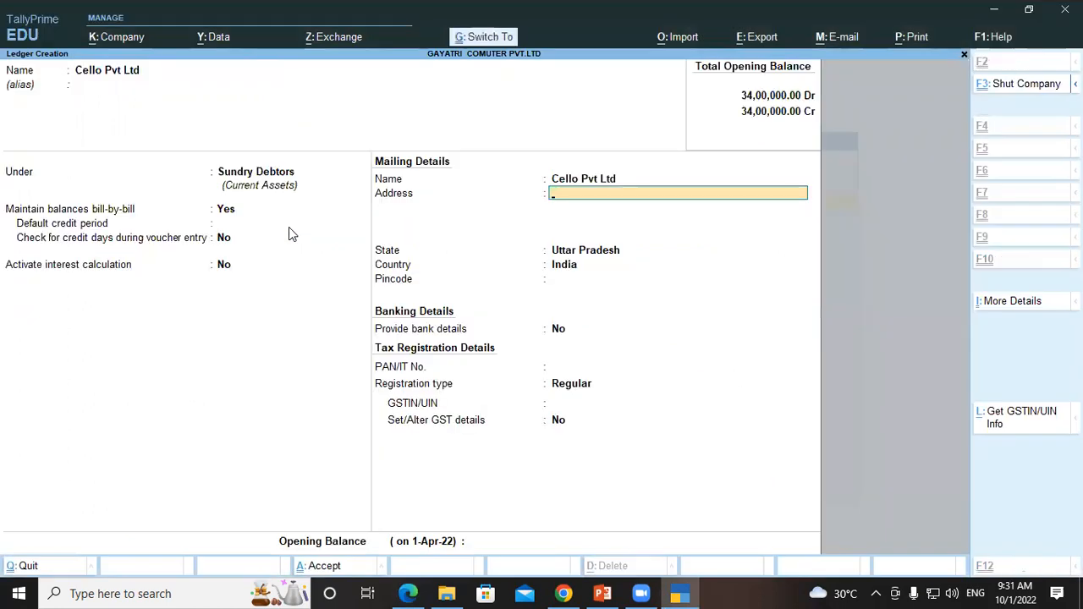
key("ctrl+v")
key("Return")
key("Return")
key("Return")
key("Return")
key("Return")
key("Return")
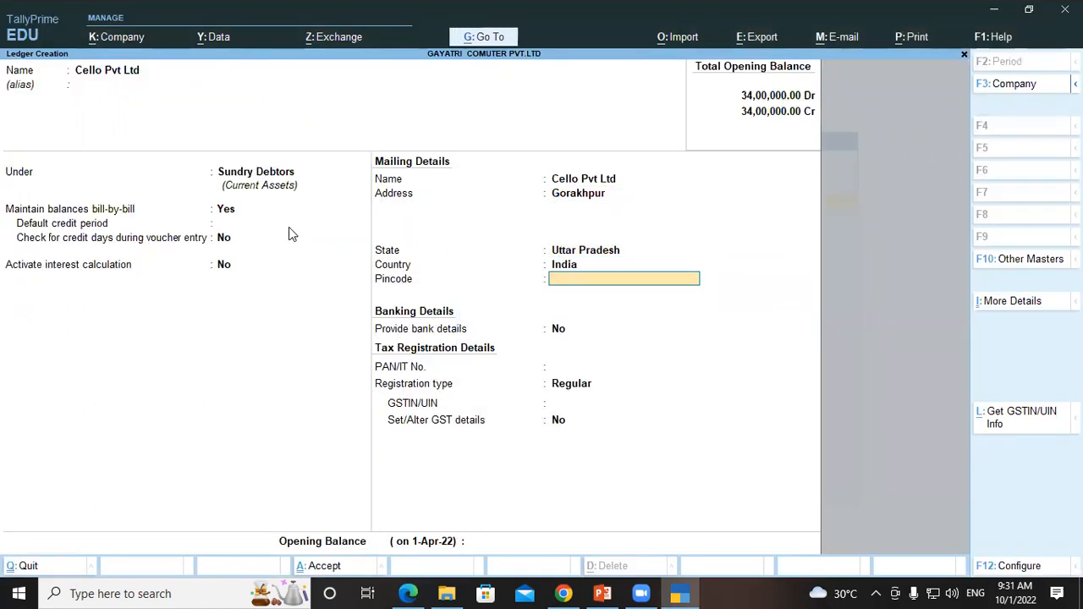
Keep the Regular registration type, fill in the party's GSTIN copied from the PDF notes, and save the Cello Pvt Ltd ledger
key("Return")
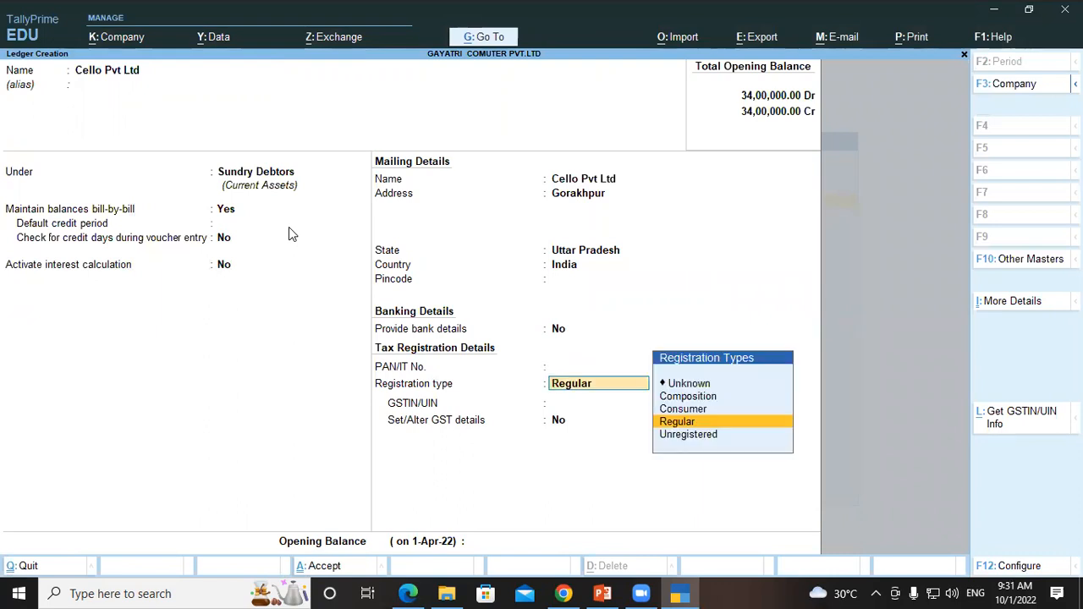
key("Return")
key("alt+Tab")
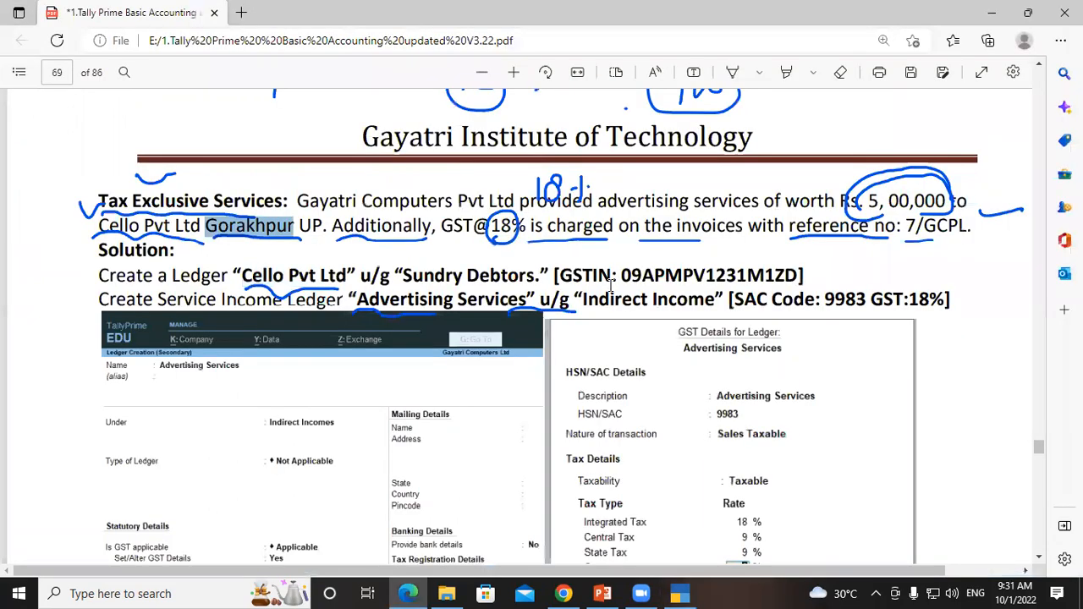
left_click_drag(622, 275, 797, 275)
key("ctrl+c")
key("alt+Tab")
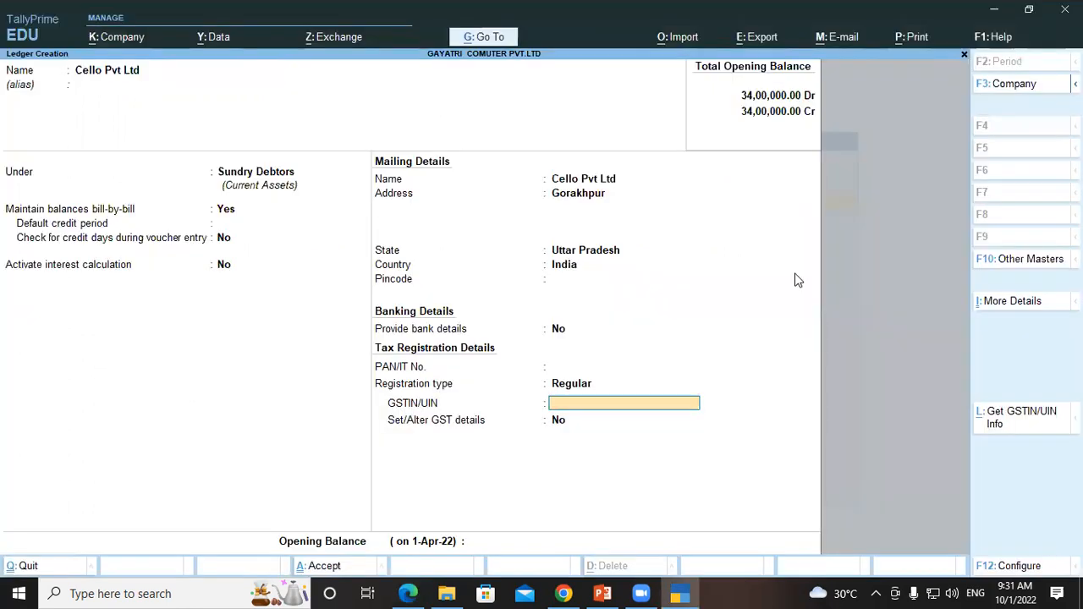
key("ctrl+v")
key("Return")
key("Return")
key("Return")
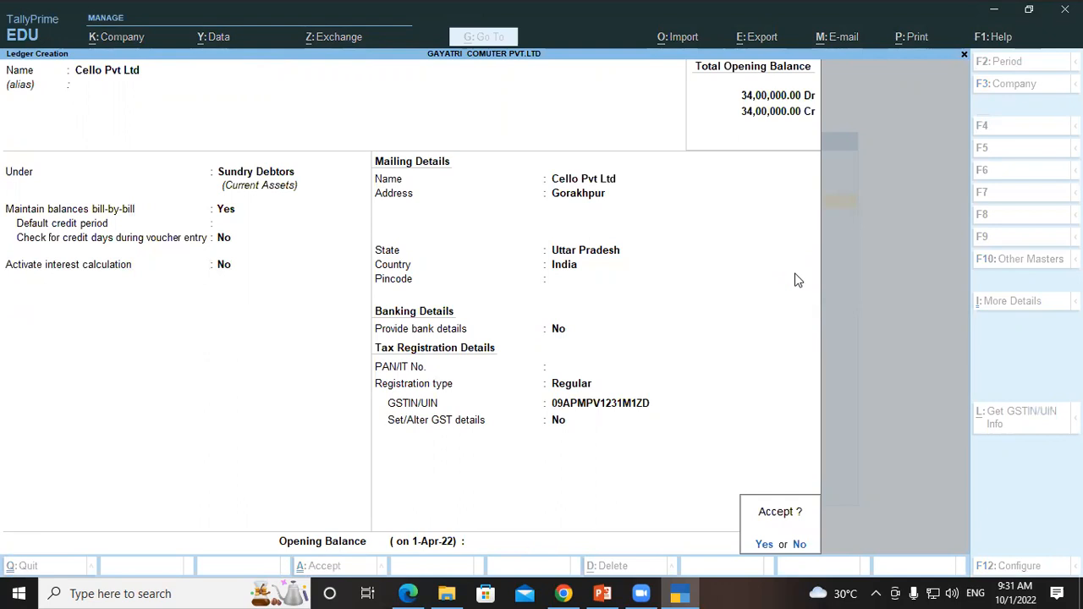
key("Return")
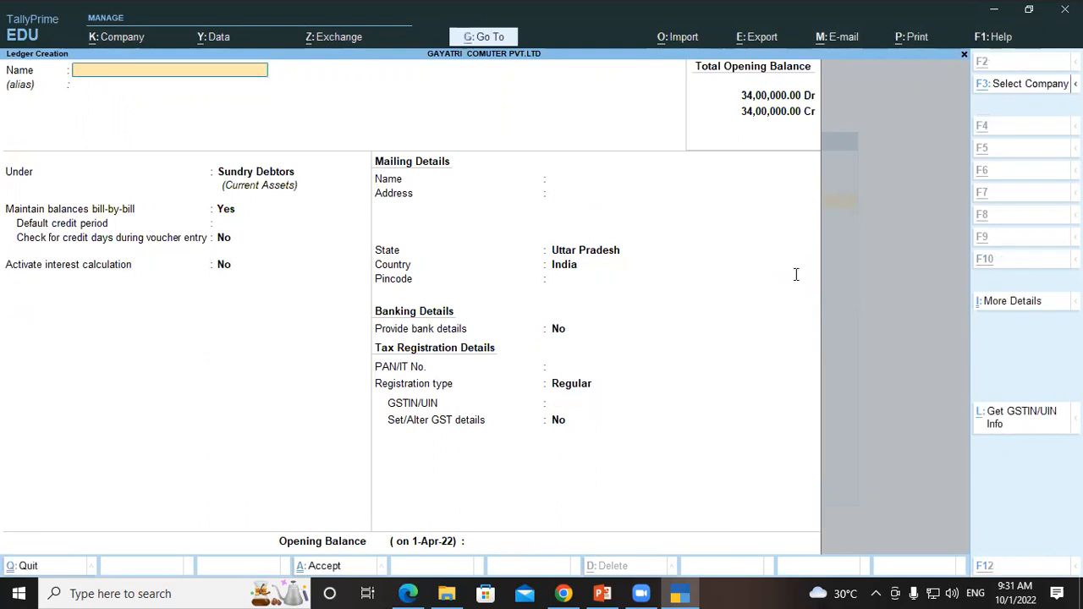
Name the next new ledger Advertising Services, copying the name from the PDF notes
key("alt+Tab")
left_click(460, 303)
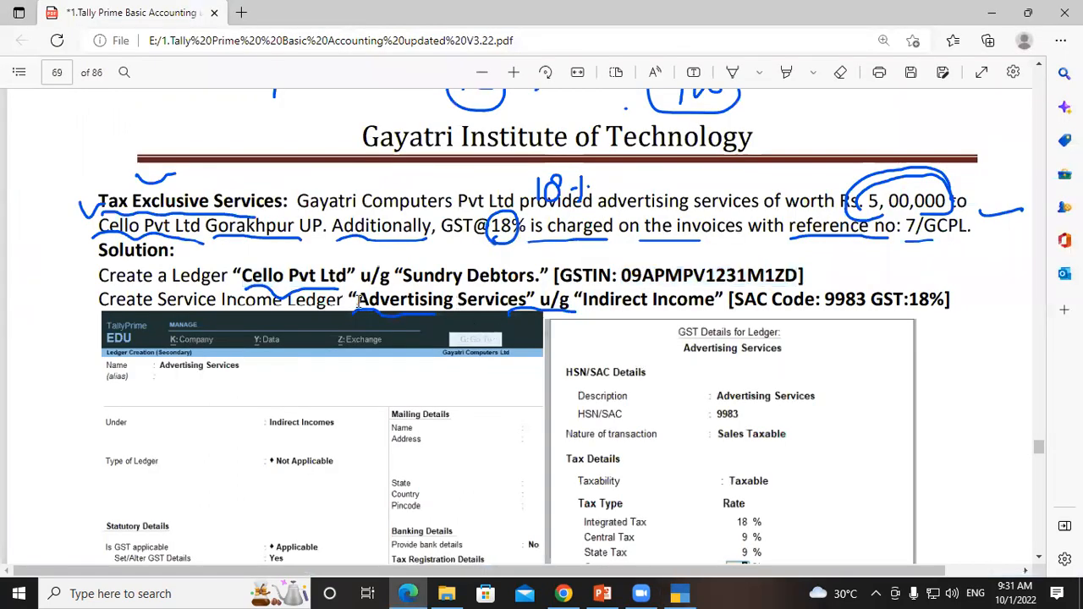
left_click_drag(356, 300, 525, 303)
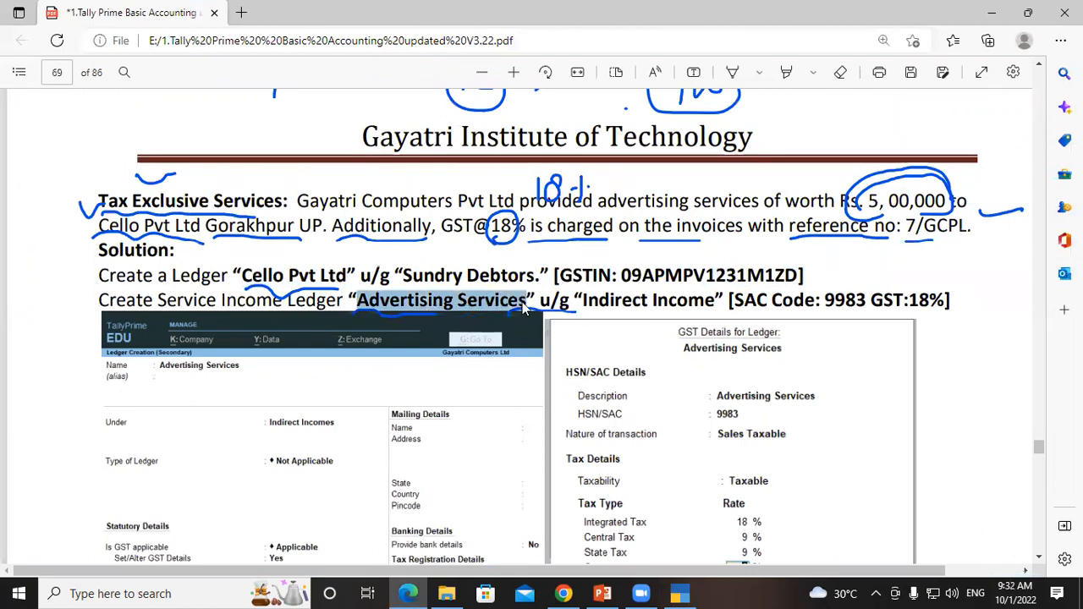
key("ctrl+c")
key("alt+Tab")
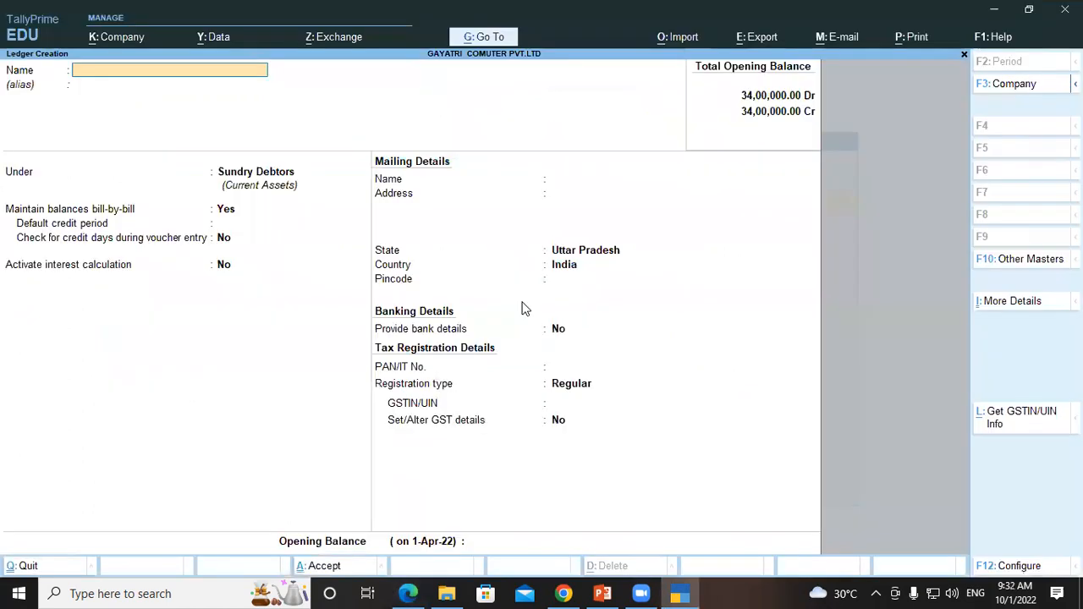
key("ctrl+v")
key("Return")
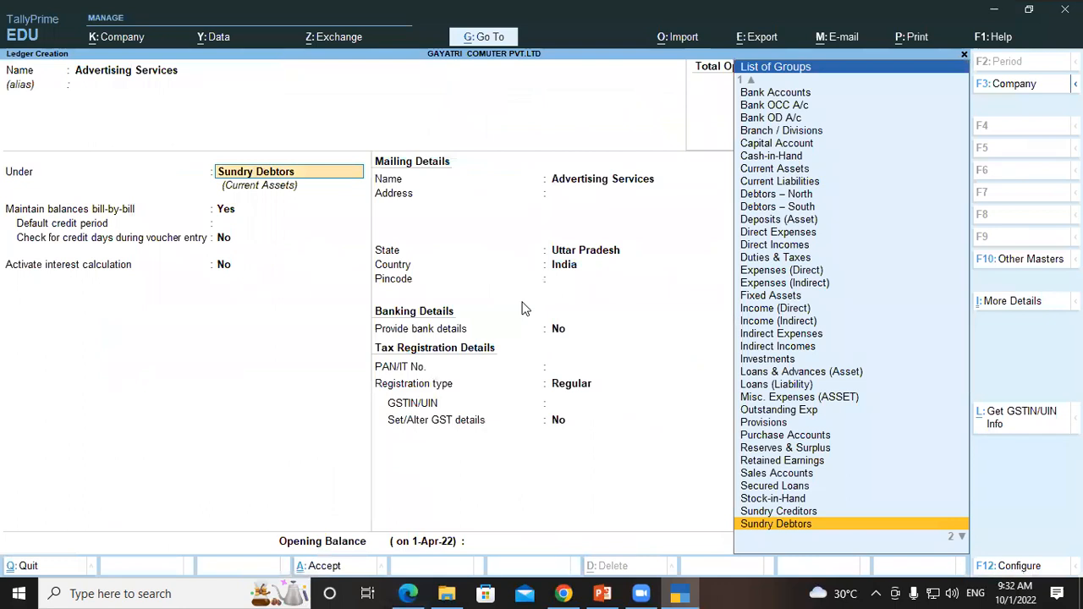
Place the Advertising Services ledger under Indirect Incomes, checking the notes, with ledger type Not Applicable and no interest calculation
key("BackSpace")
type("Indi")
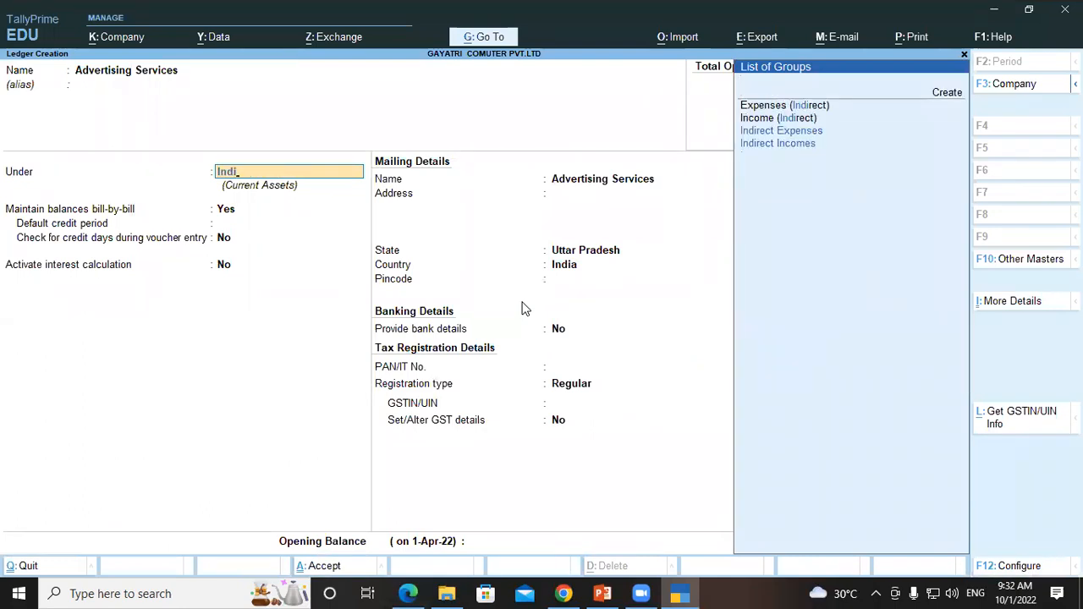
key("Down")
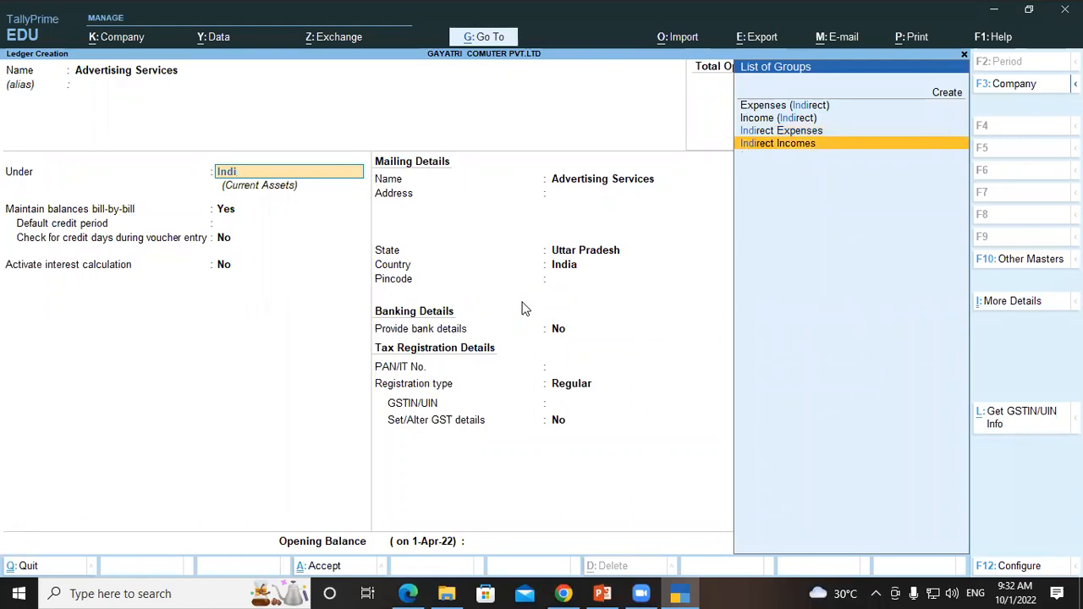
key("Return")
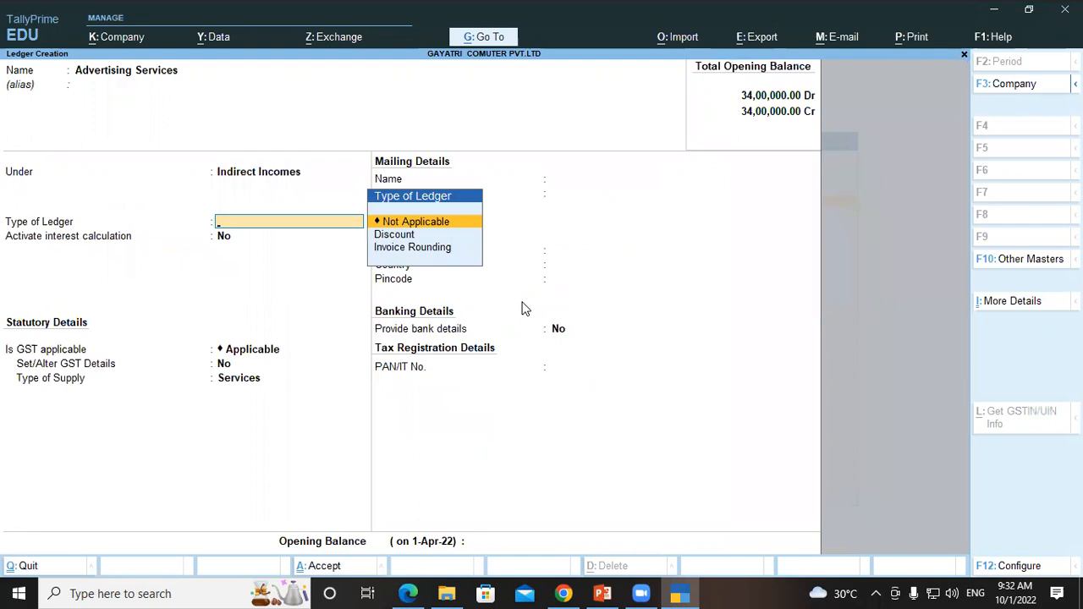
key("alt+Tab")
key("alt+Tab")
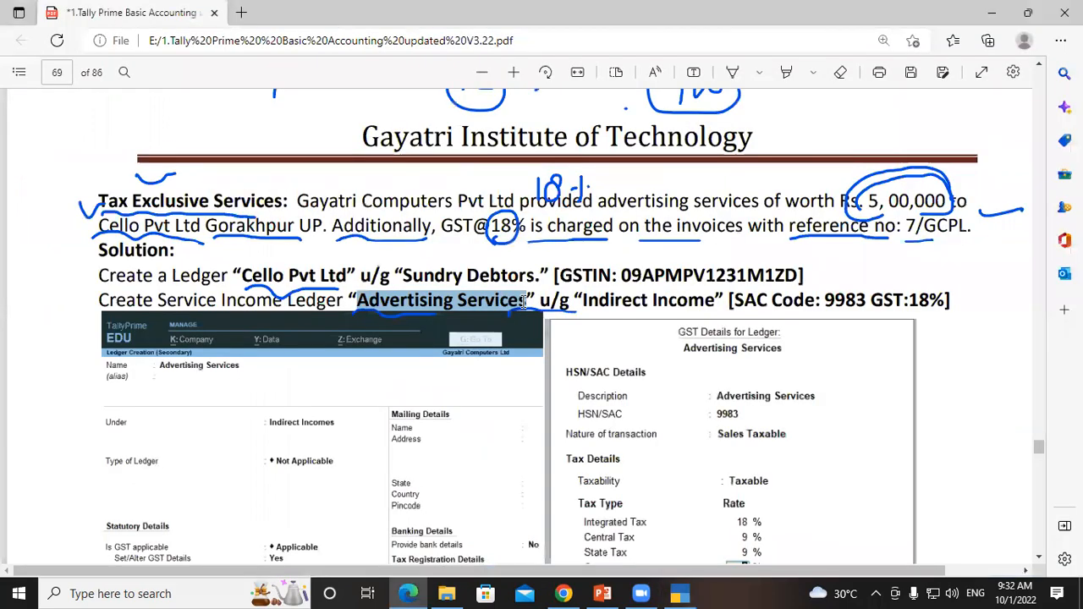
key("Return")
key("Return")
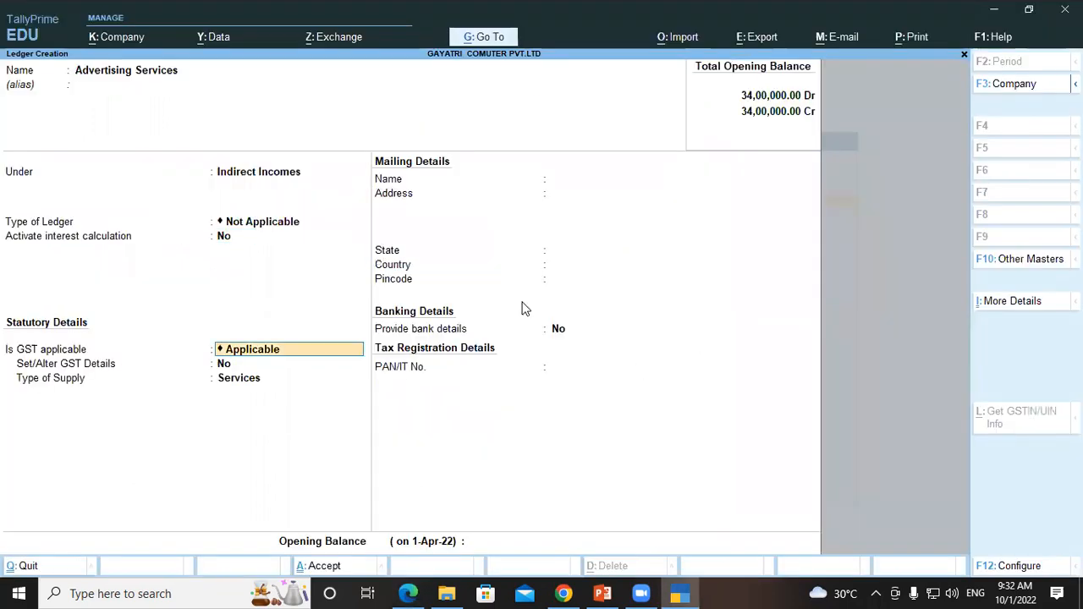
Keep GST Applicable for the Advertising Services ledger and set Set/Alter GST Details to Yes
key("Return")
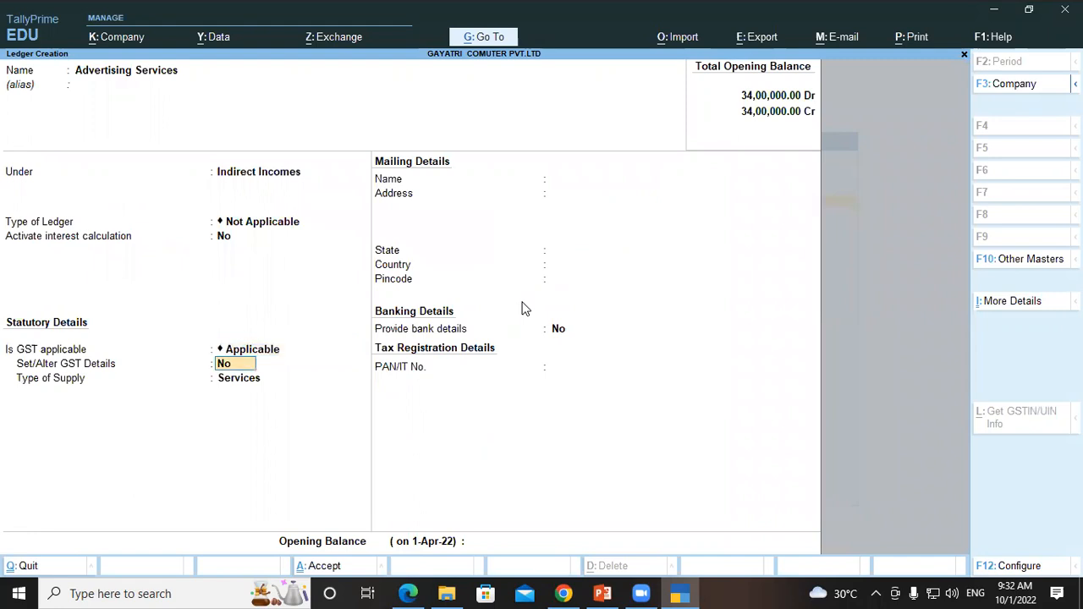
key("Return")
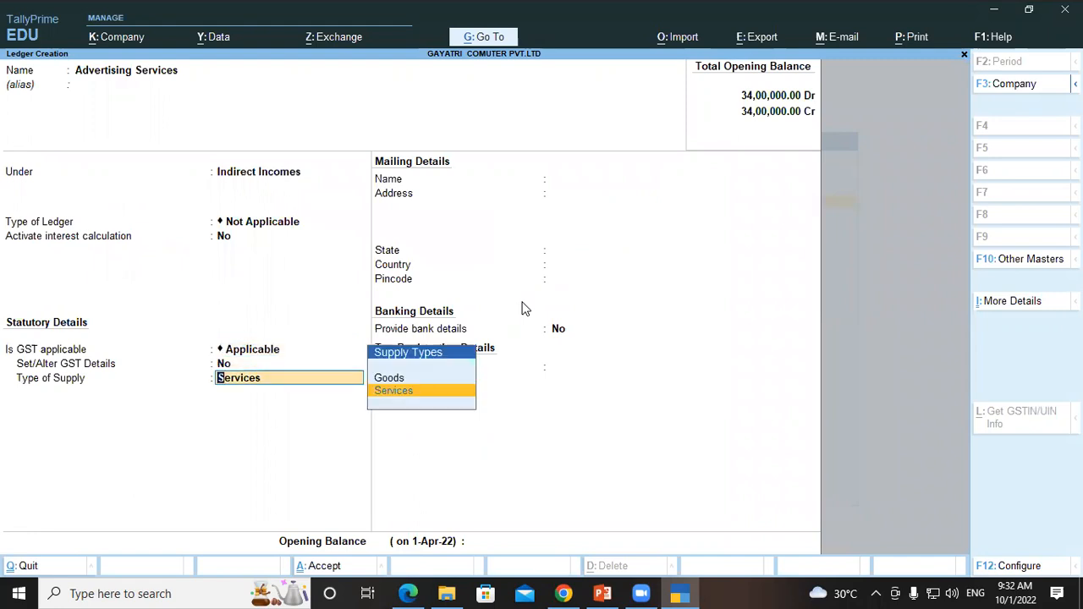
left_click(221, 367)
type("y")
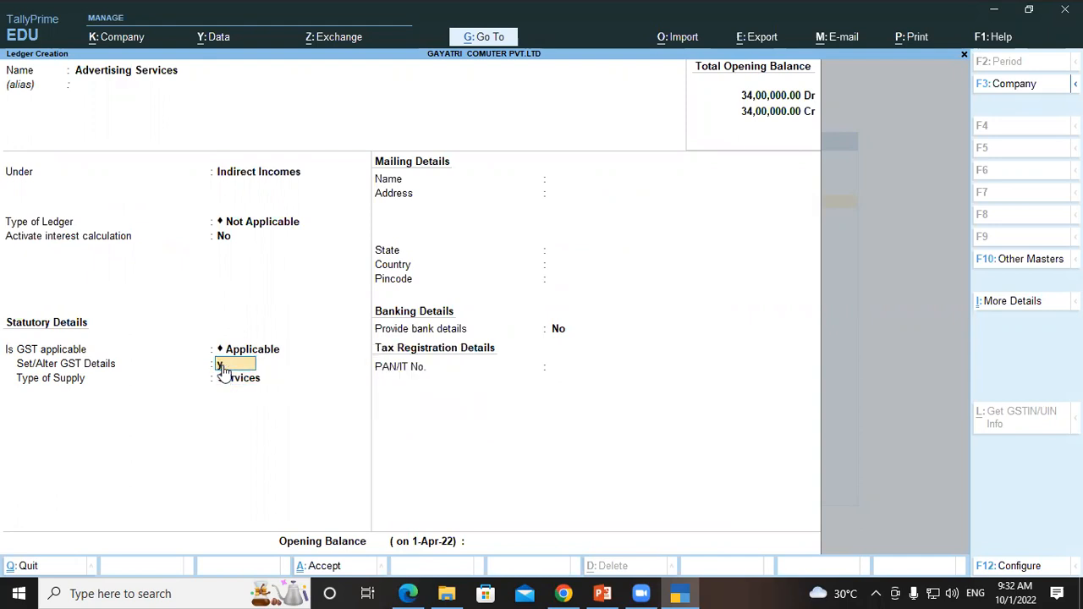
key("Return")
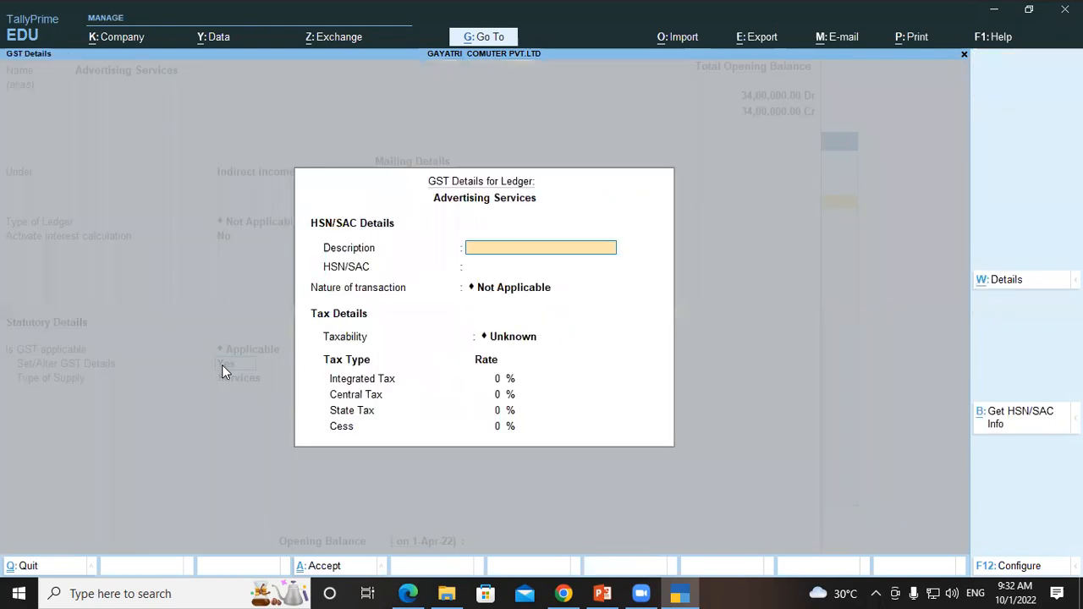
Fill in the ledger's GST description as Advertising Services and its HSN/SAC as 9983, checking the code in the PDF notes
key("ctrl+r")
key("Return")
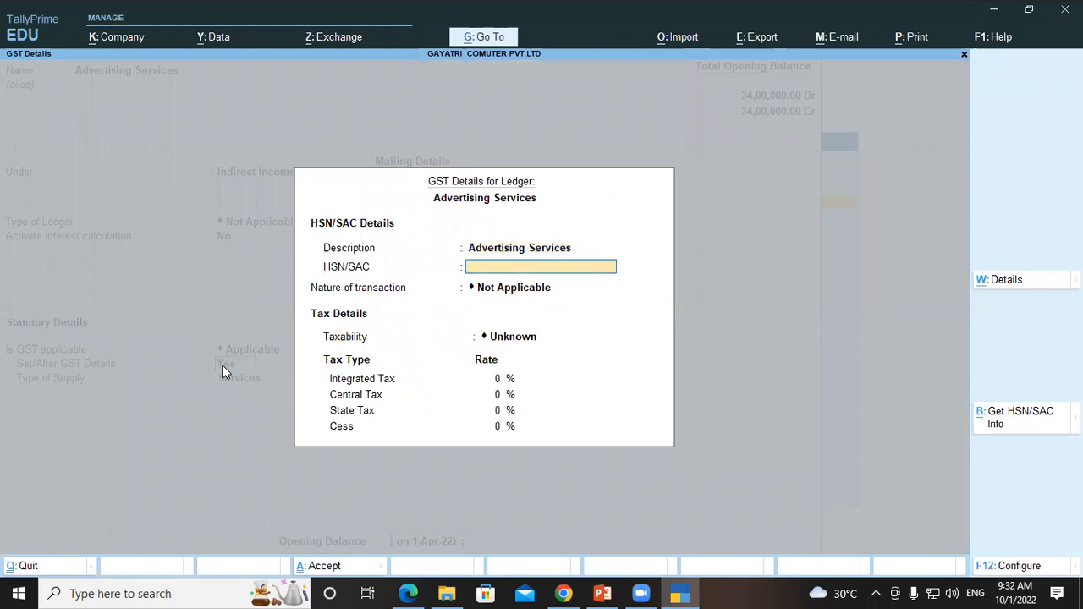
key("alt+Tab")
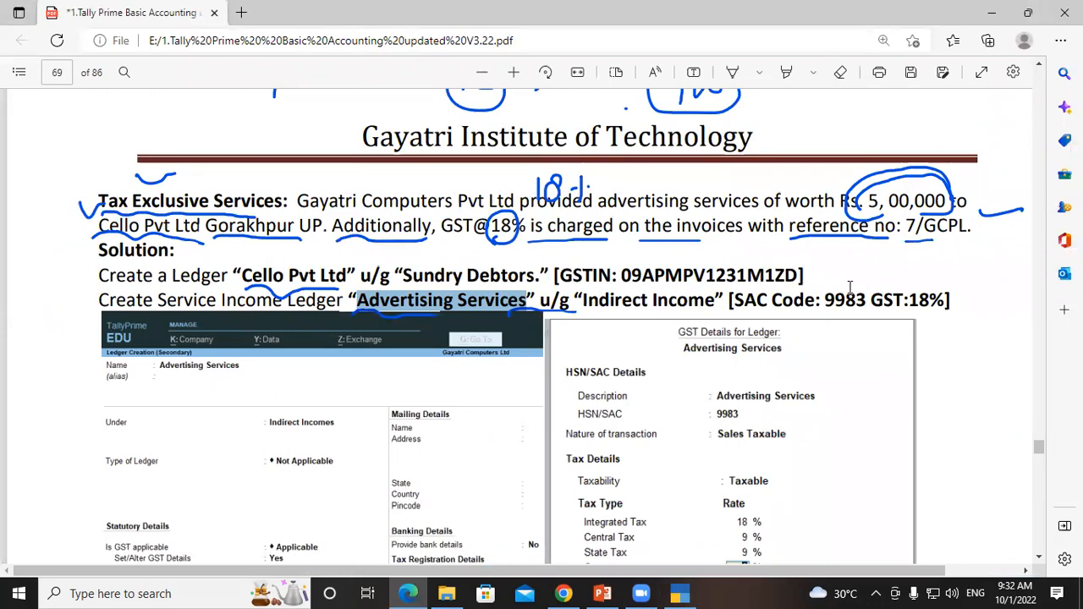
key("alt+Tab")
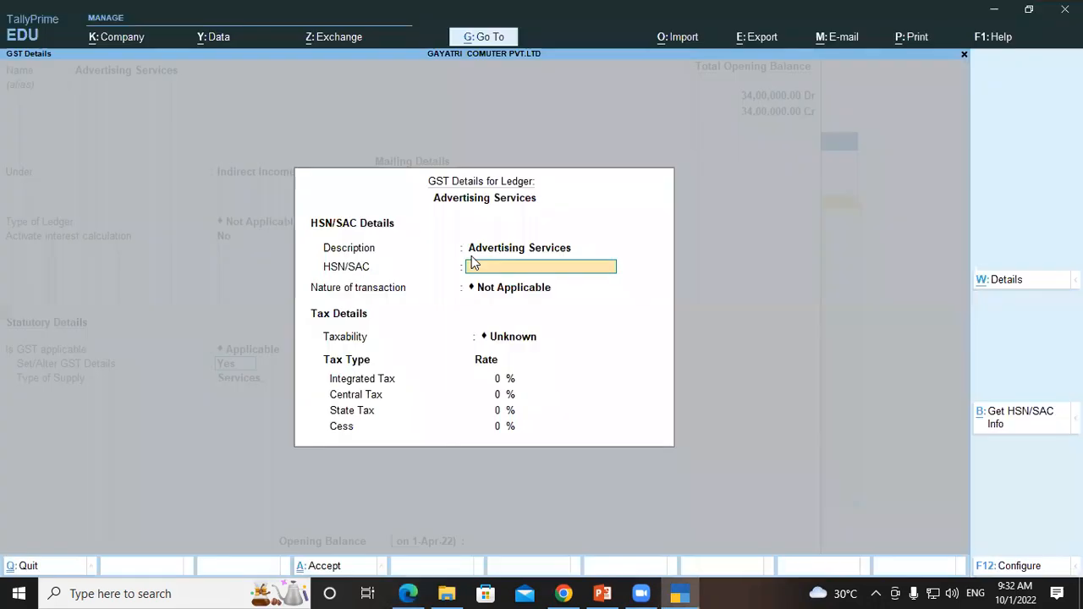
type("9983")
key("Return")
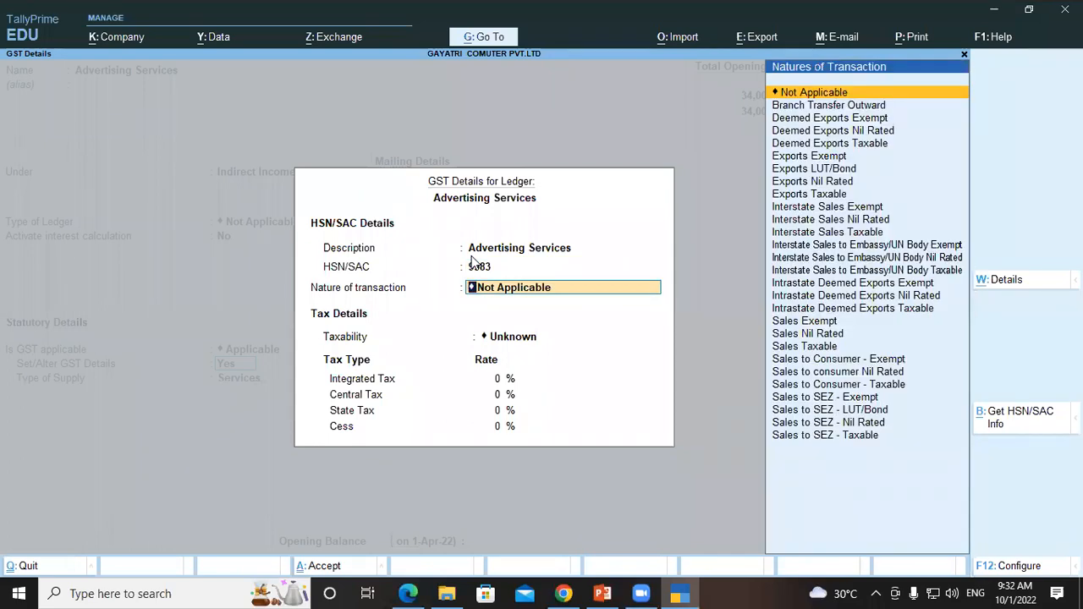
Set the nature of transaction to Sales Taxable with an integrated tax rate of 18%, and accept the GST details
type("Sal")
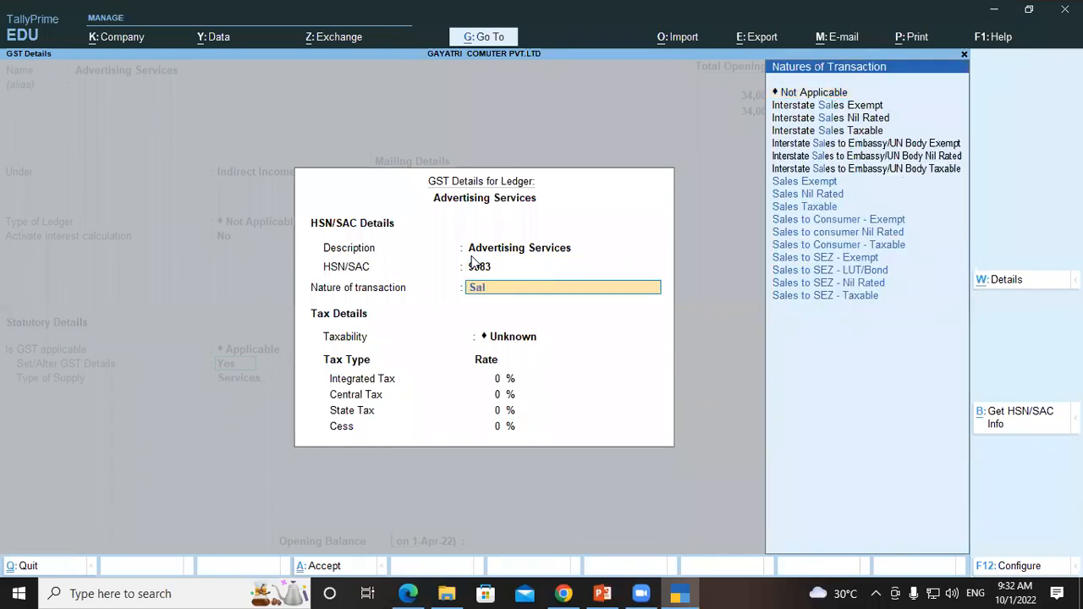
key("Down")
key("Down")
key("Down")
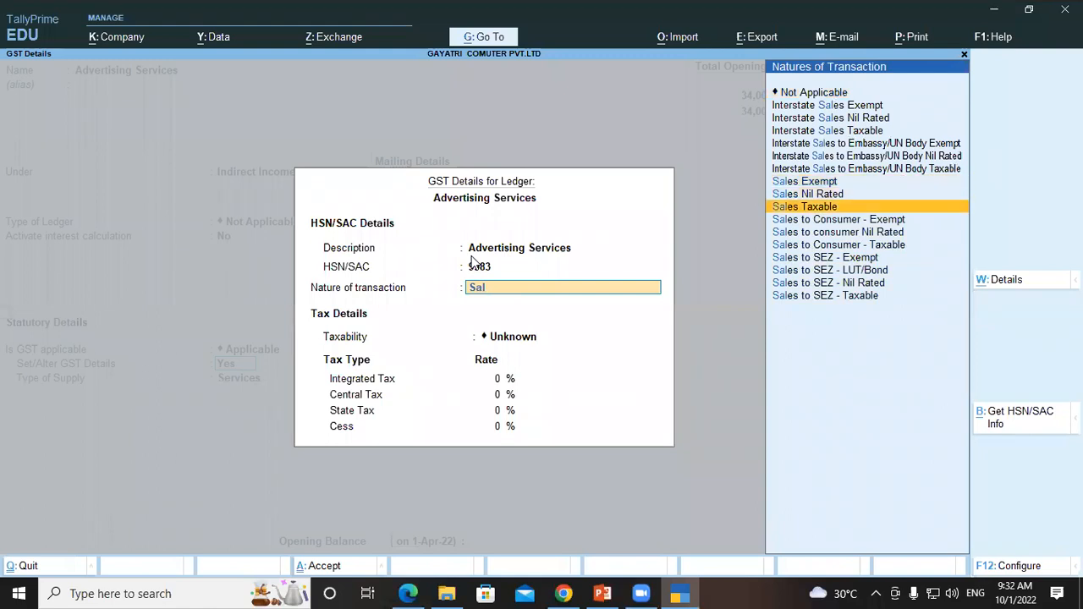
key("Return")
type("18")
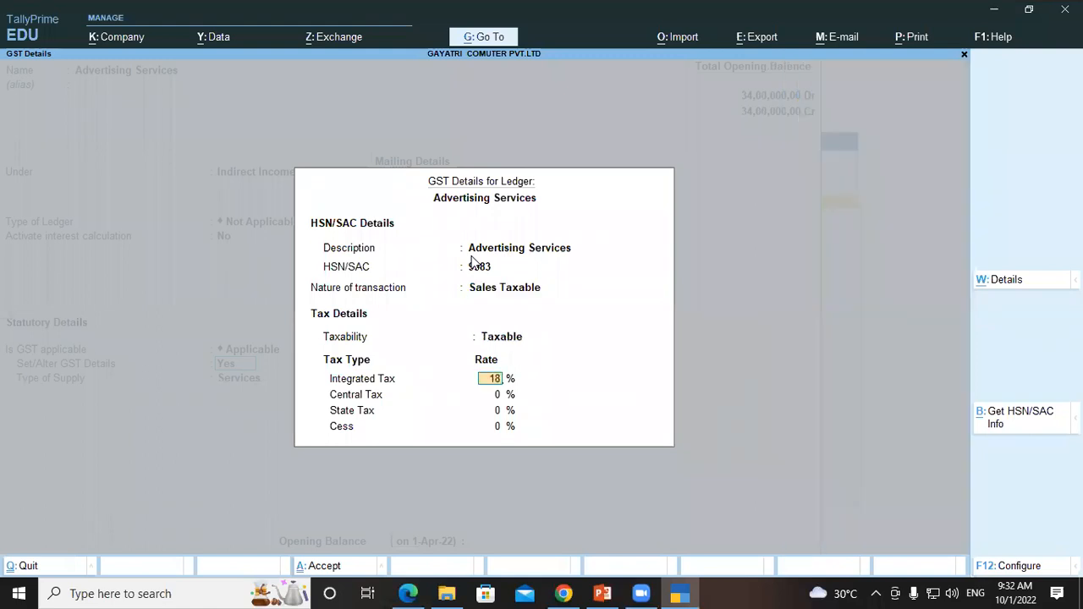
key("Return")
key("Return")
key("Return")
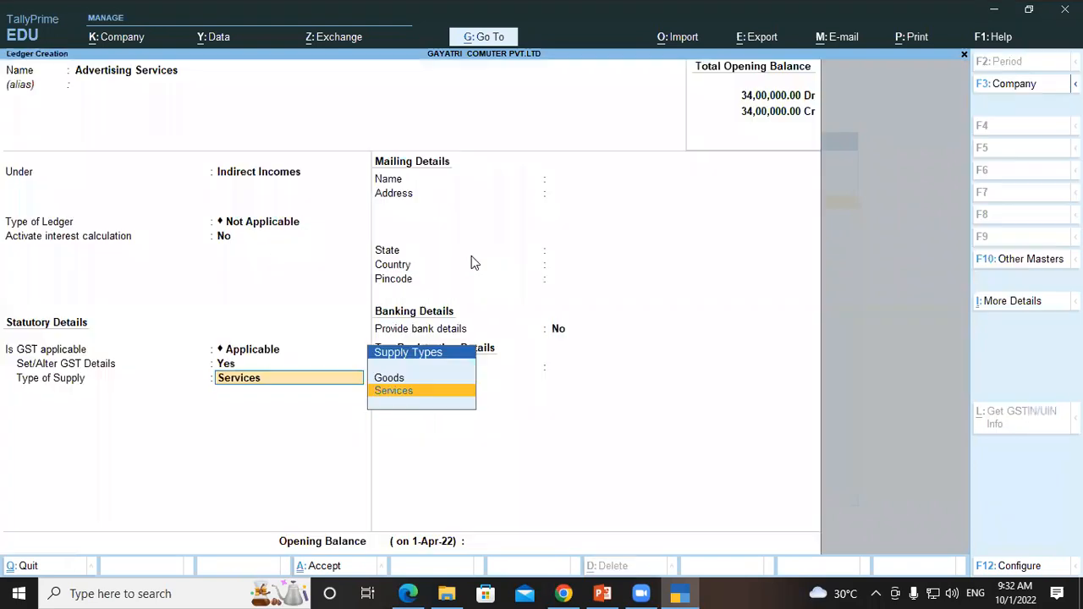
Keep Services as the type of supply, leave the opening balance empty, save the ledger and return to the Gateway of Tally
key("Return")
key("Return")
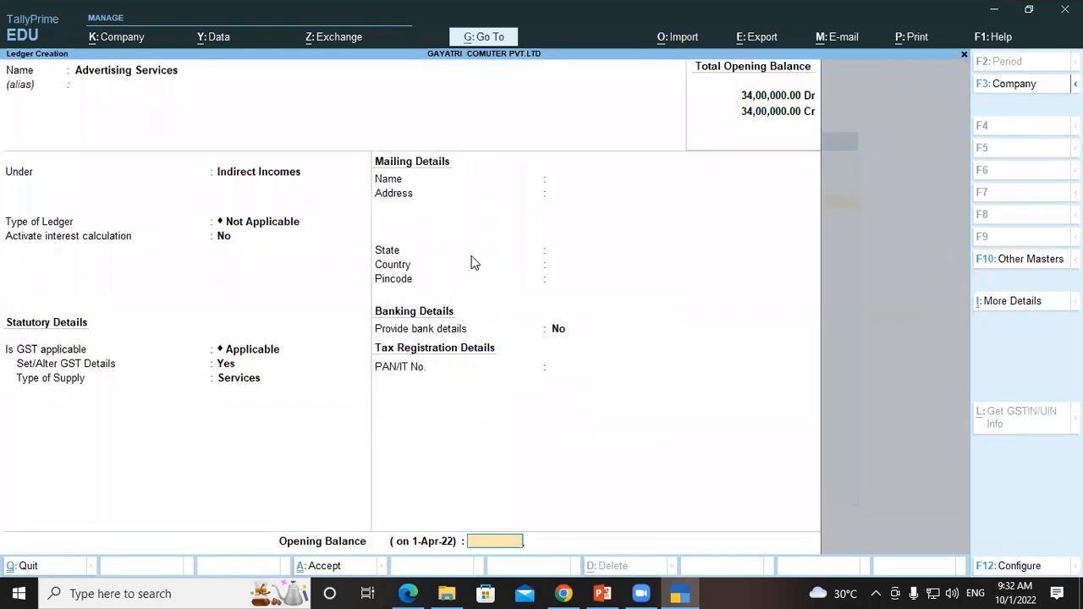
key("Return")
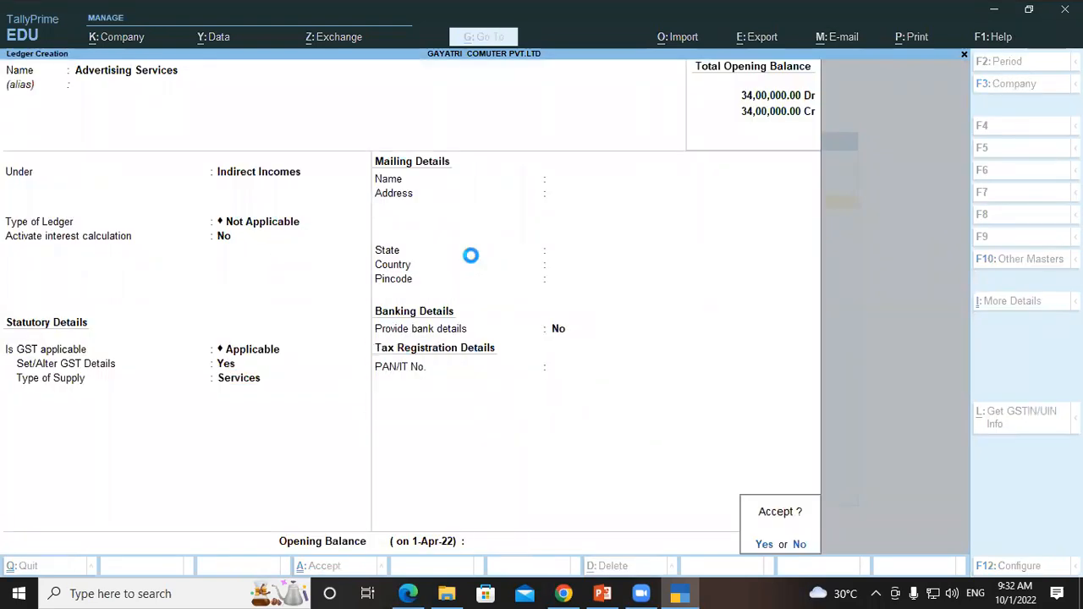
key("Return")
key("Escape")
key("Return")
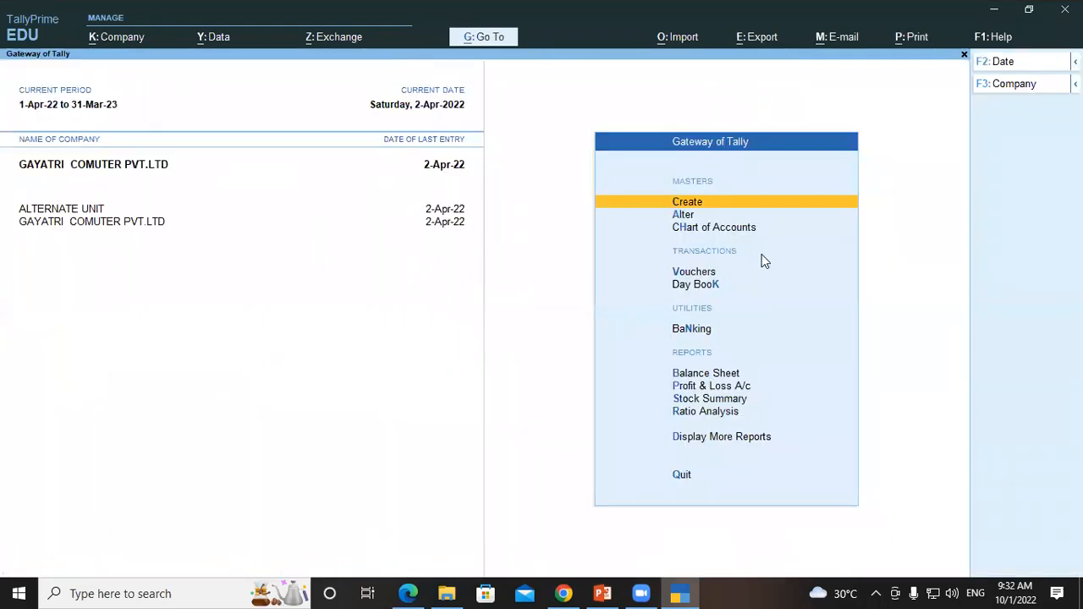
Start a new Sales voucher and change its mode to Accounting Invoice
key("Down")
key("Down")
key("Down")
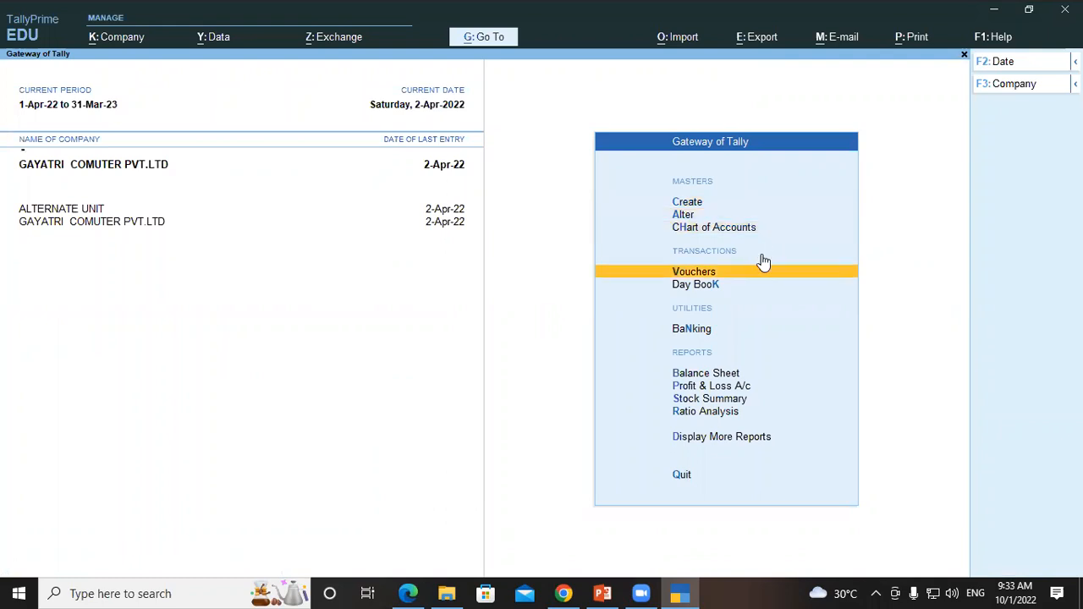
key("Return")
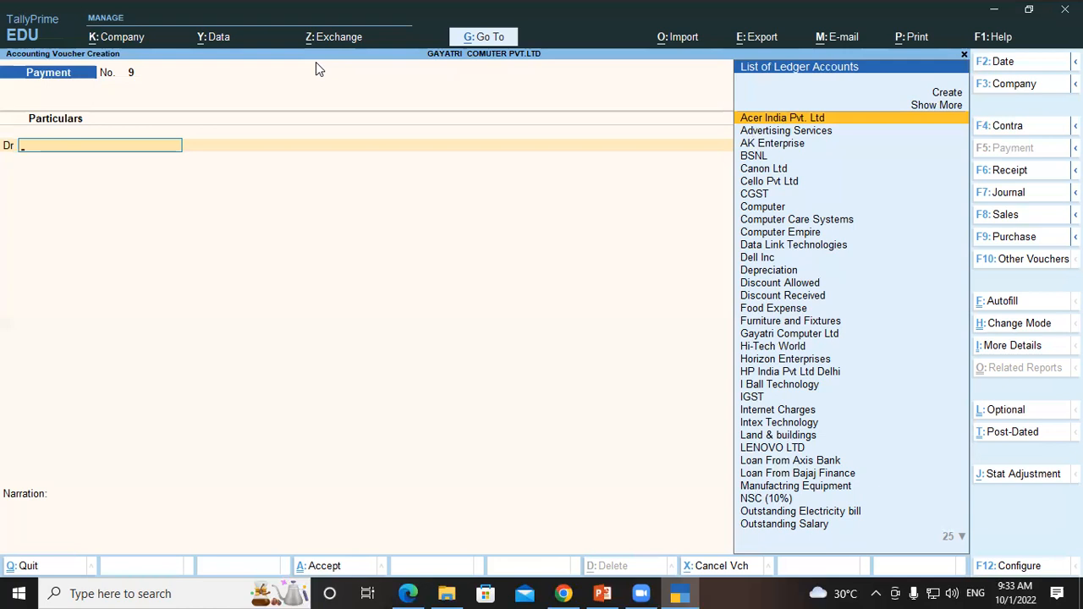
left_click(941, 37)
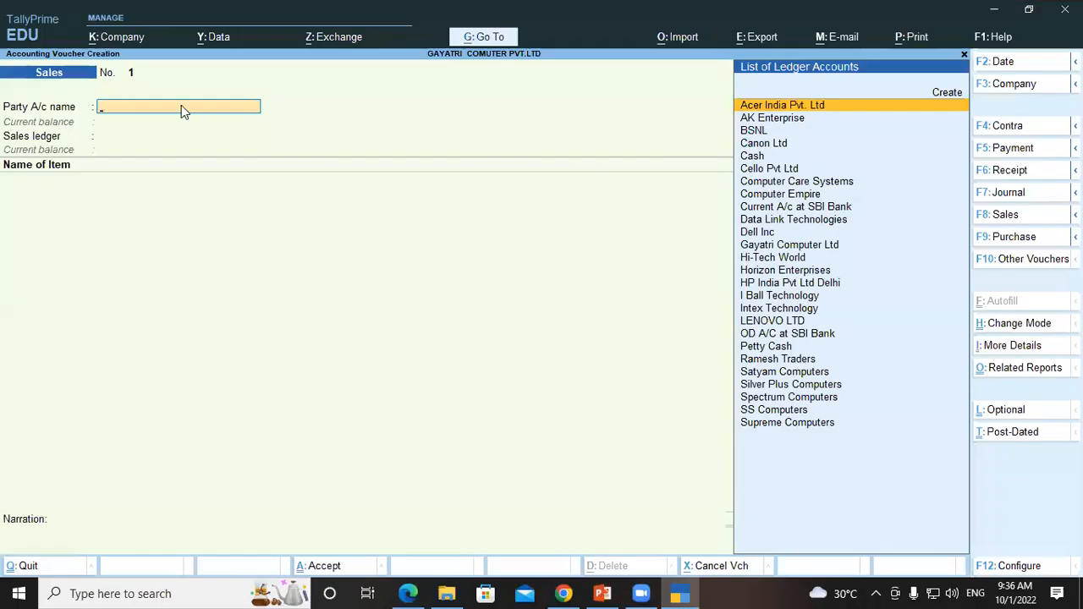
left_click(992, 325)
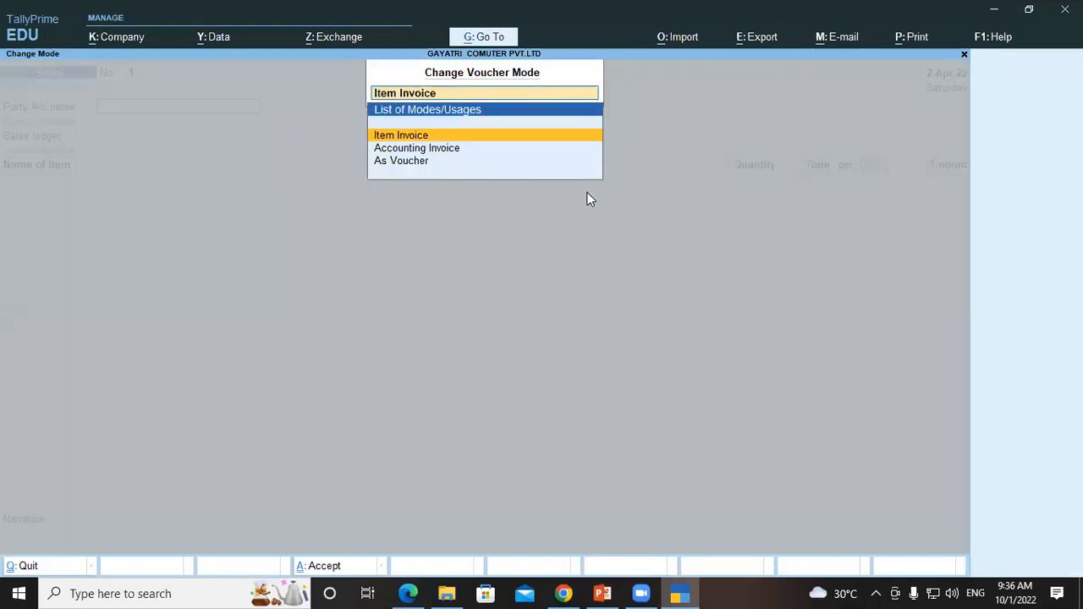
key("Down")
key("Return")
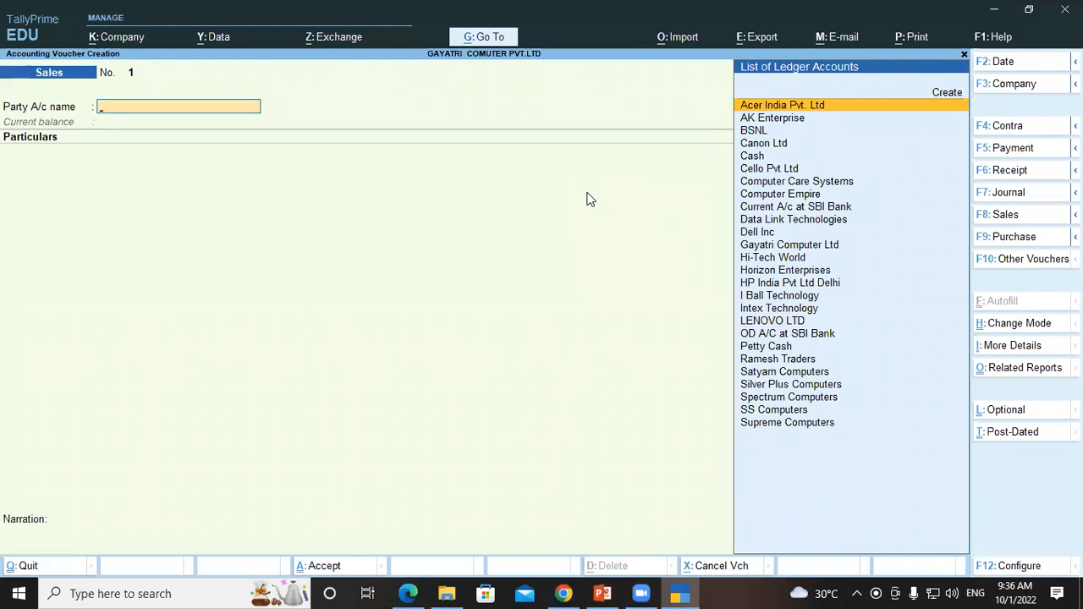
Choose Cello Pvt Ltd as the sales voucher's party, leaving the dispatch details blank and accepting the party details
type("Ce")
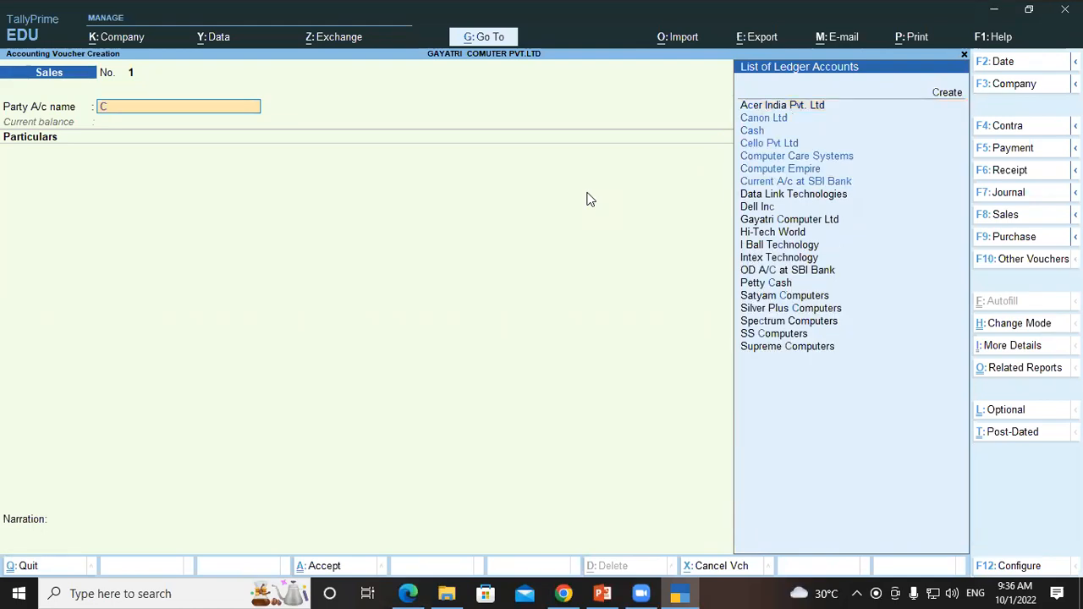
key("Return")
key("Return")
key("Return")
key("Return")
key("Return")
key("Return")
key("Return")
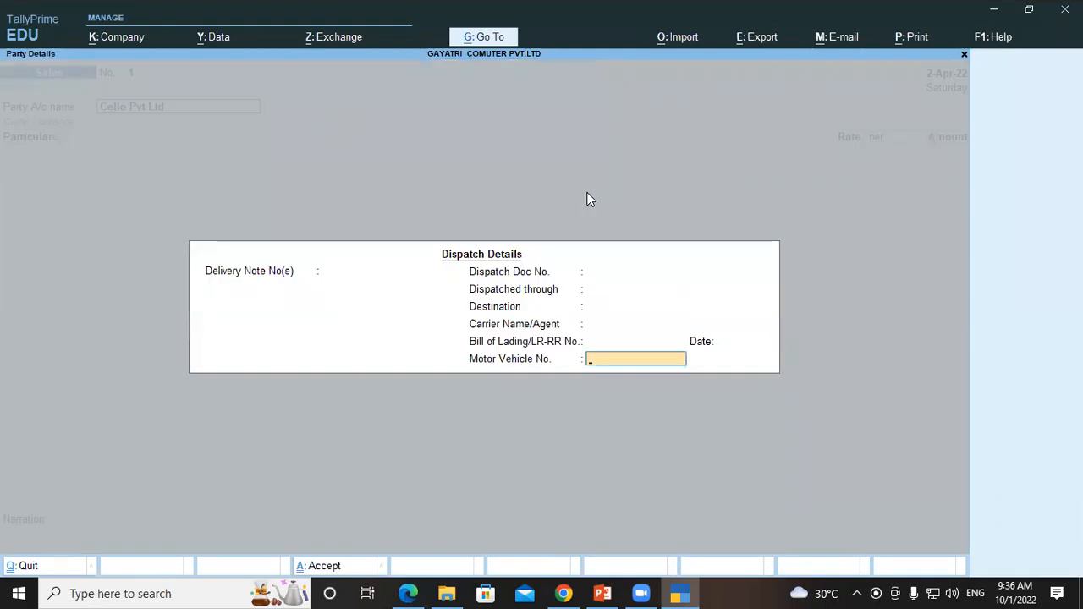
key("Return")
key("Return")
key("Return")
key("Return")
key("Return")
key("Return")
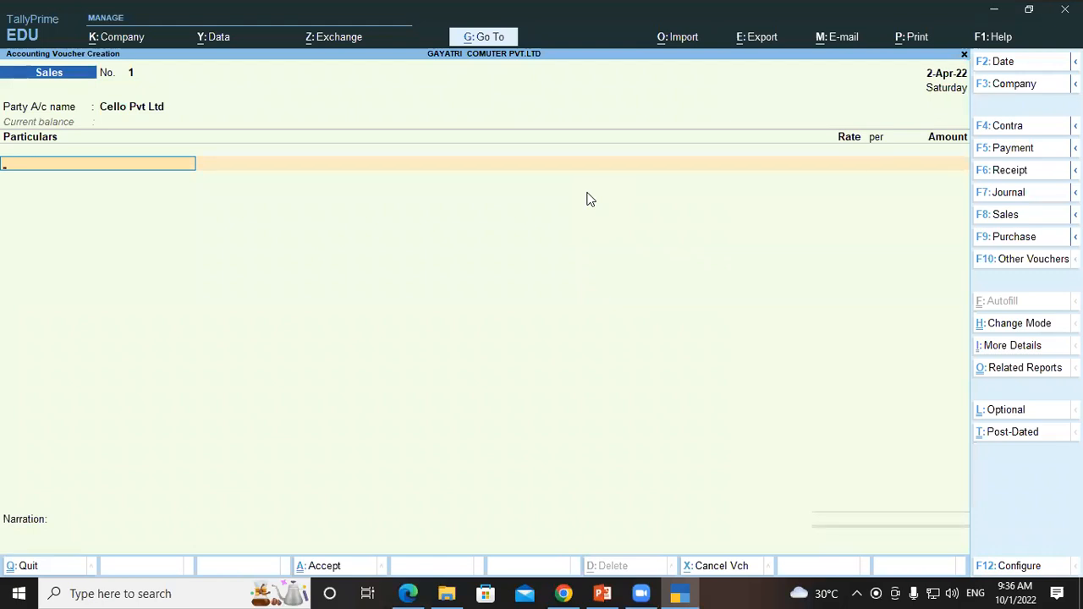
Add Advertising Services to the voucher's particulars with an amount of 5,00,000
type("Ad")
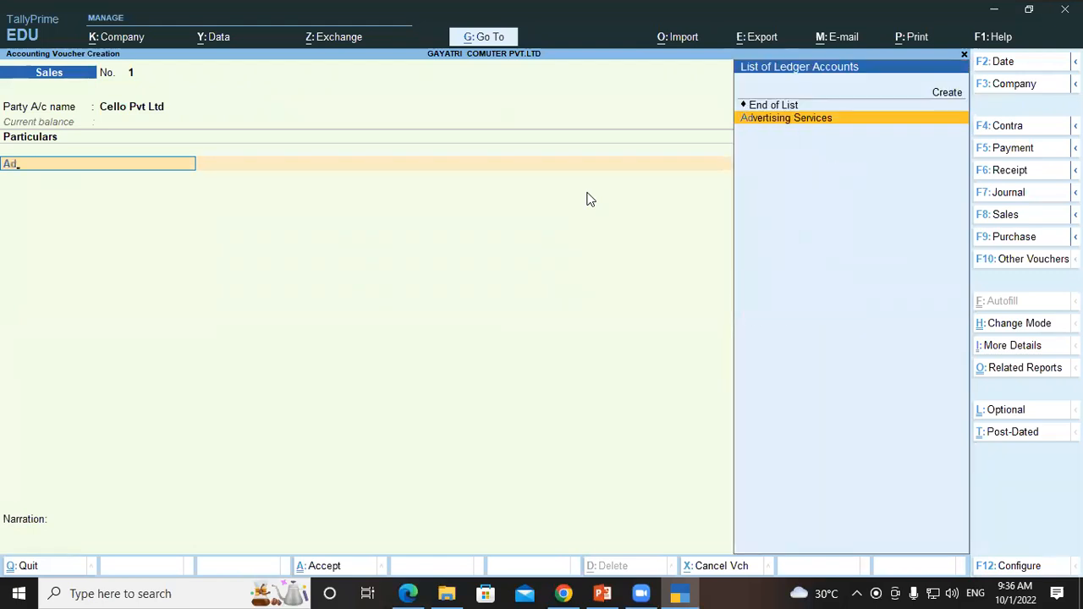
key("Return")
key("Return")
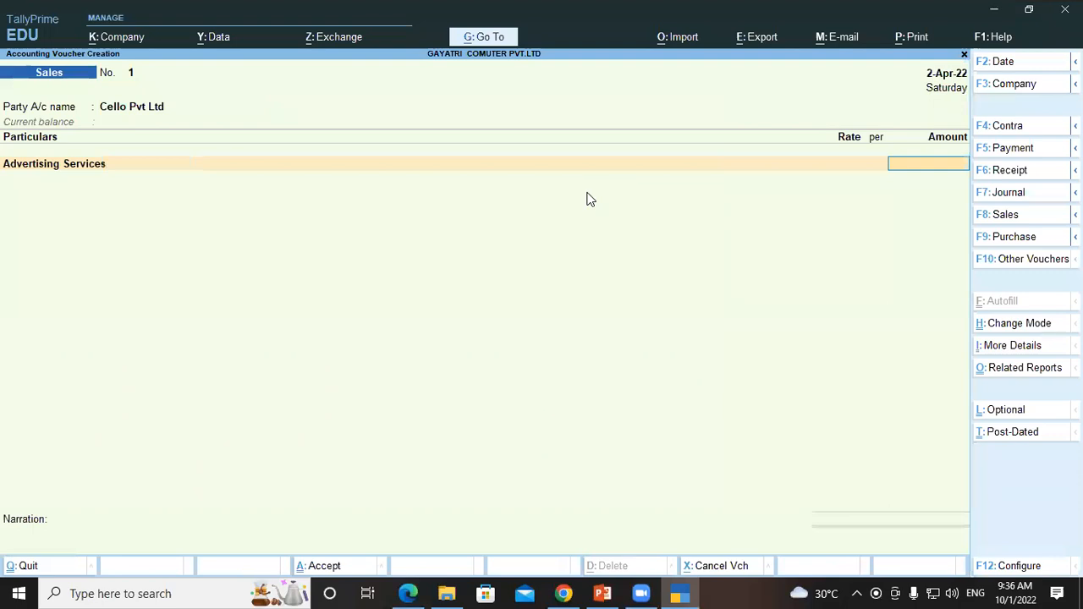
type("500000")
key("Return")
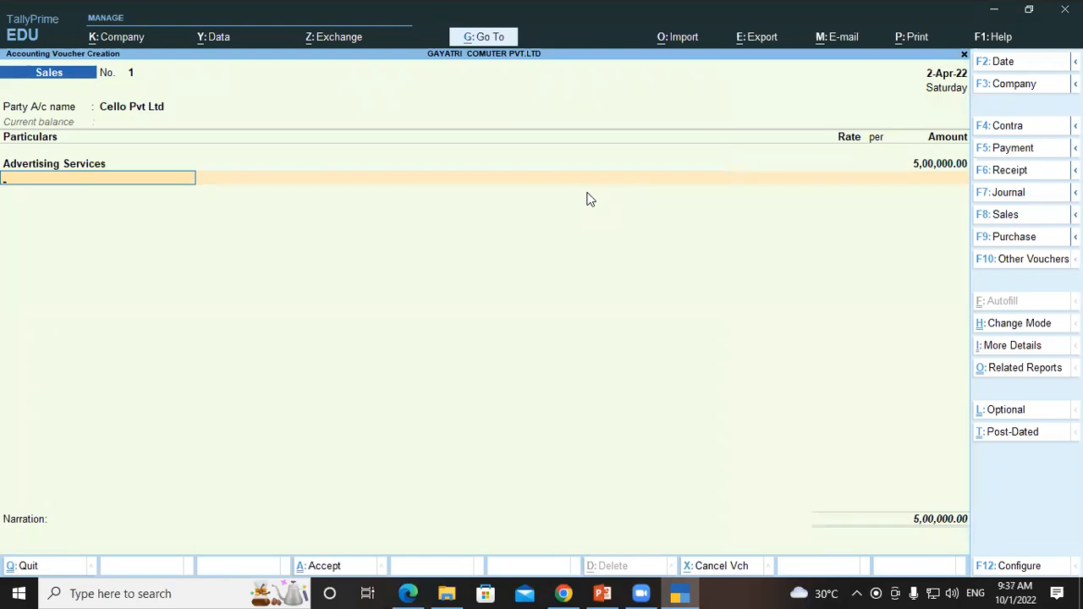
Add the CGST and SGST ledgers below the service line, leaving their descriptions blank
type("cgs")
key("Return")
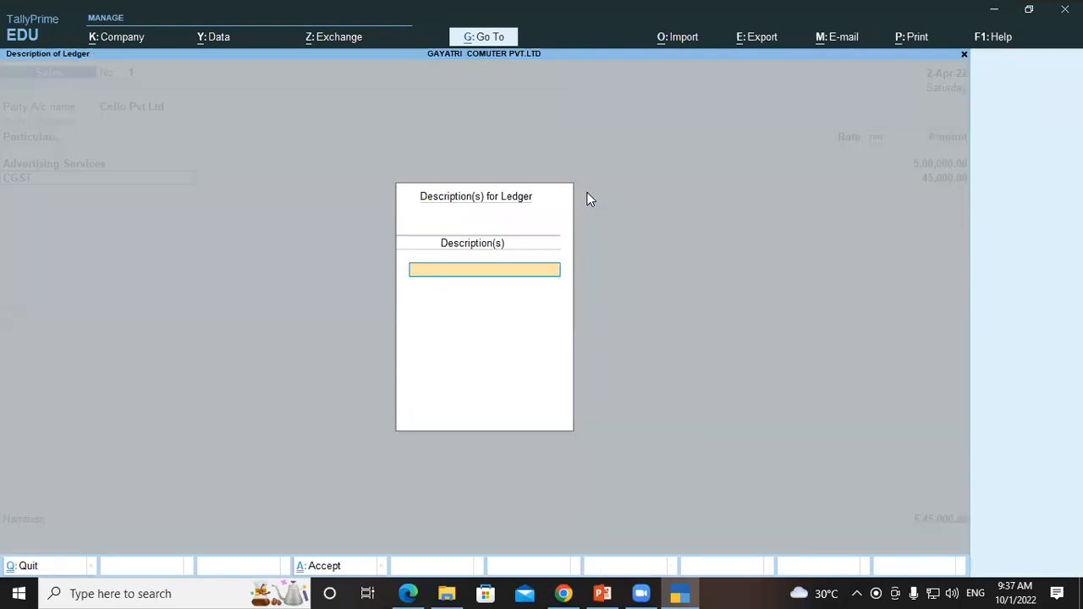
key("Return")
key("Return")
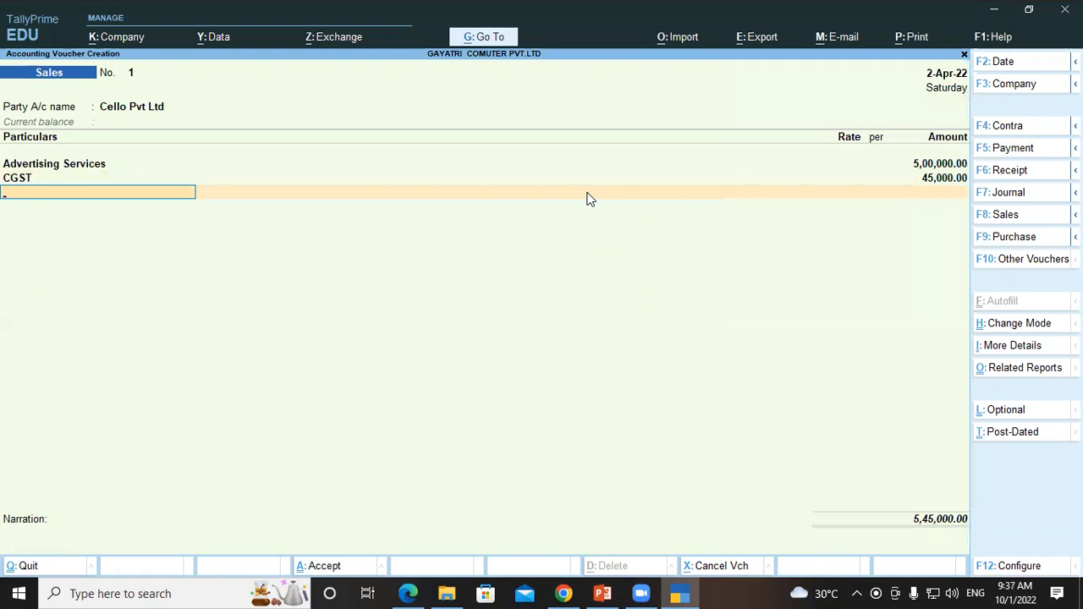
type("Sgst")
key("Return")
key("Return")
key("Return")
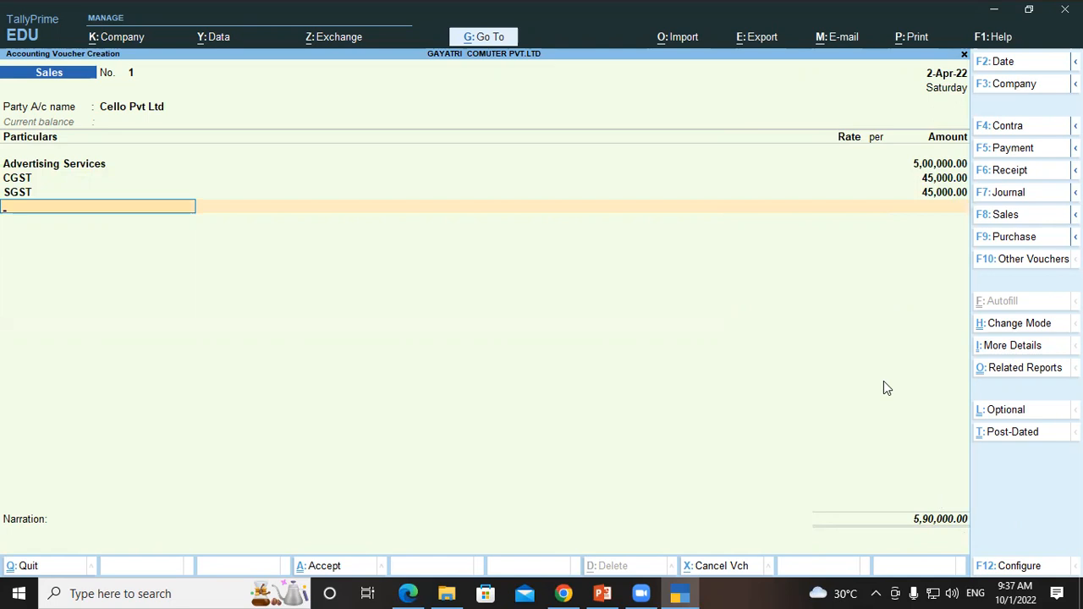
Accept the bill-wise details for Cello Pvt Ltd as a New Ref, leave the narration blank and save the sales voucher
key("Return")
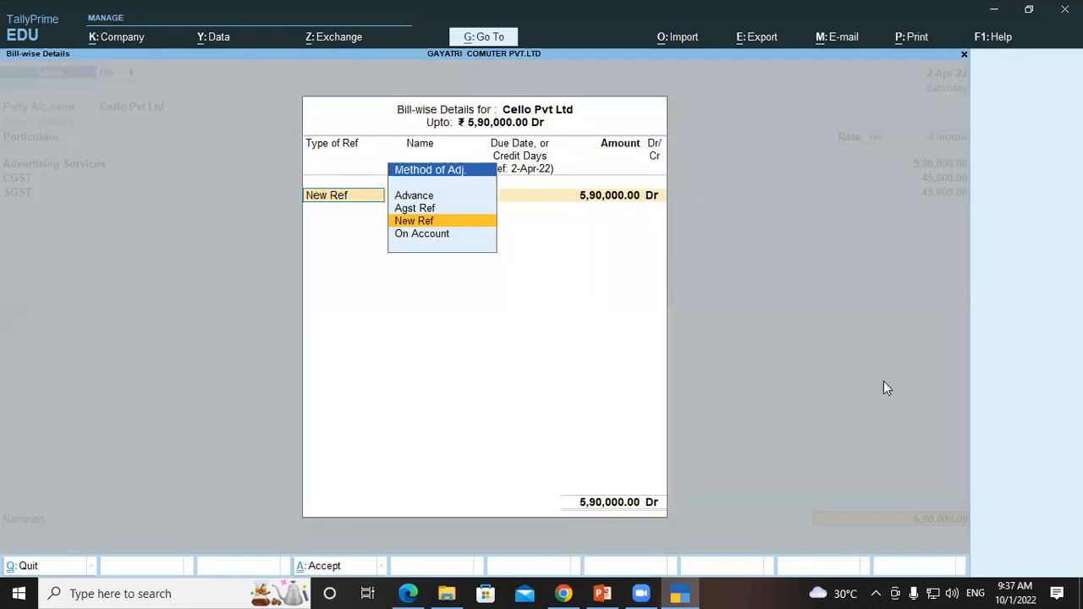
key("Return")
key("Return")
key("Return")
key("Return")
key("Return")
key("Return")
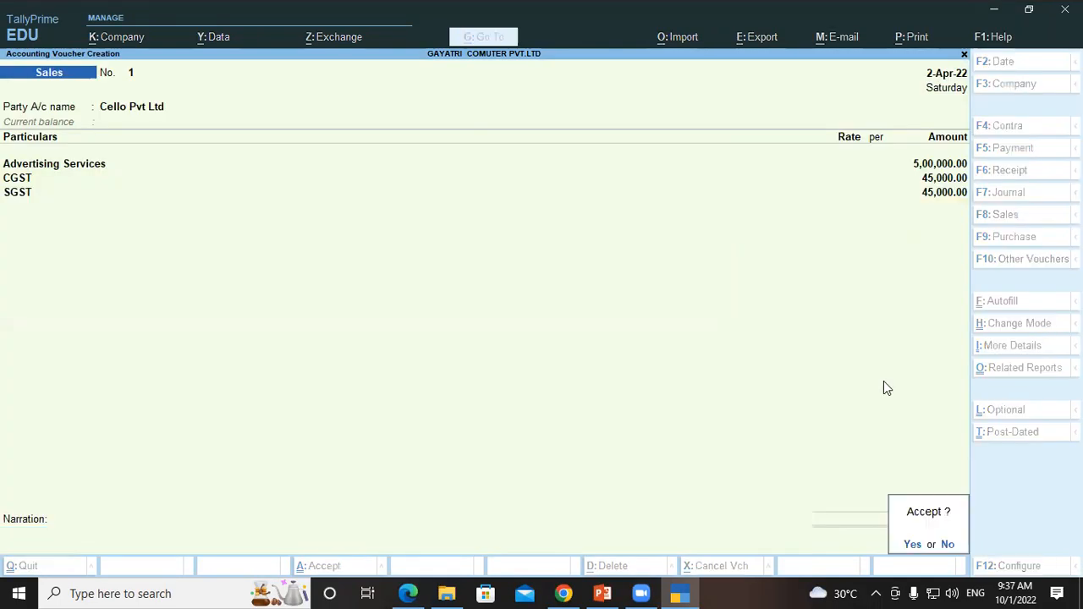
key("Return")
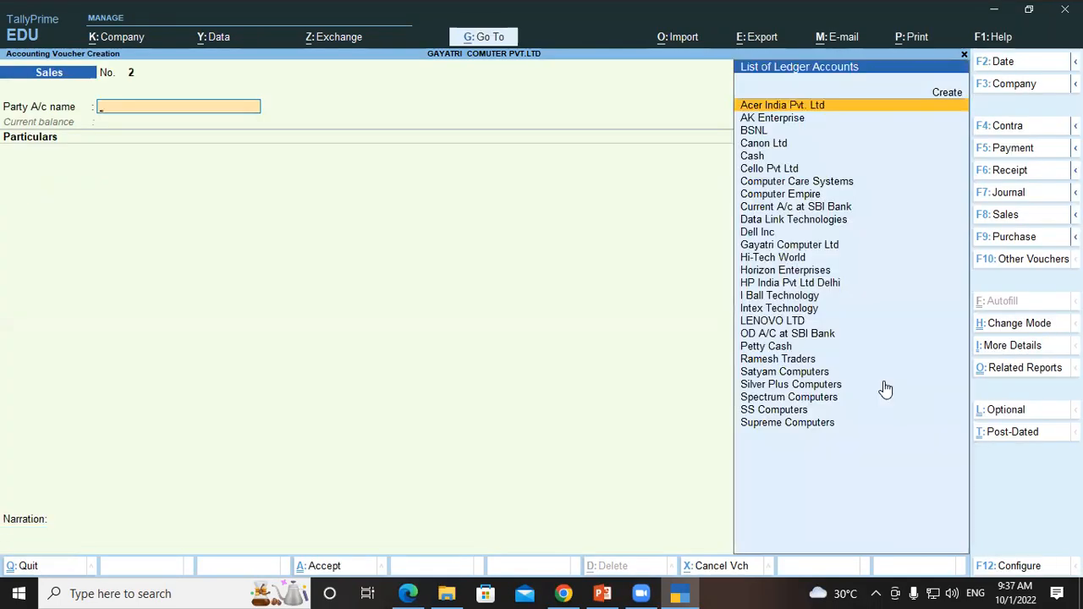
Switch to the PDF notes in Edge and read the Tax Inclusive Services section with its first exercise
key("alt+Tab")
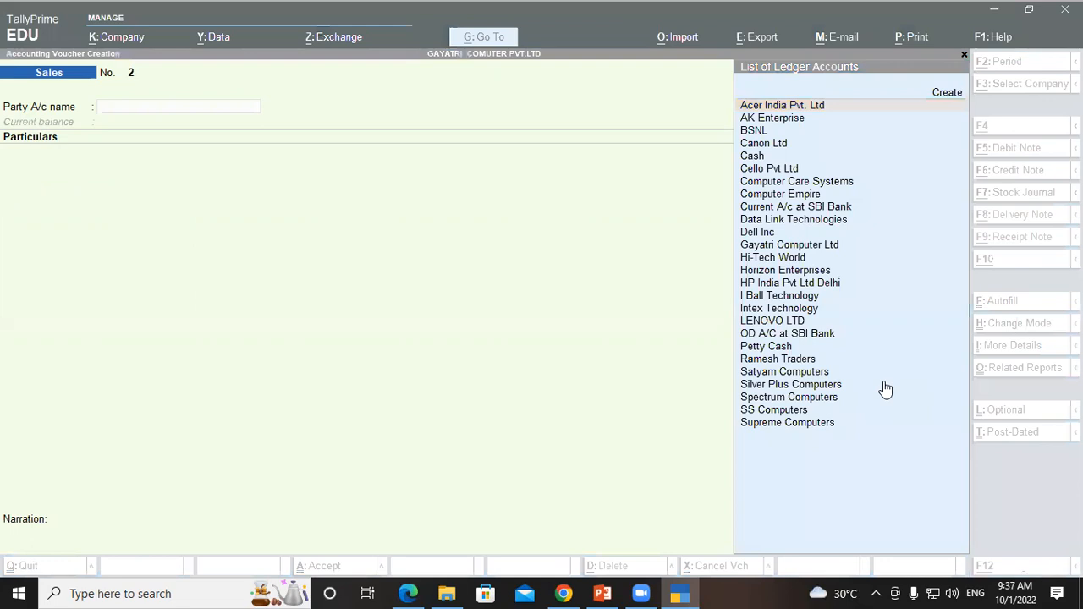
left_click(408, 593)
scroll(451, 358, "down", 3)
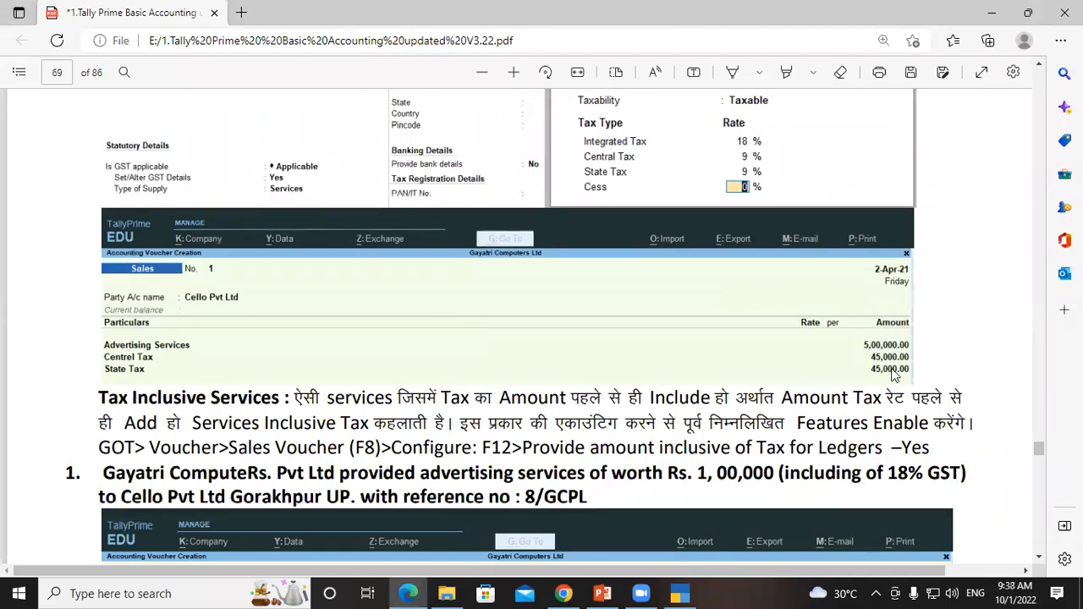
scroll(893, 375, "down", 1)
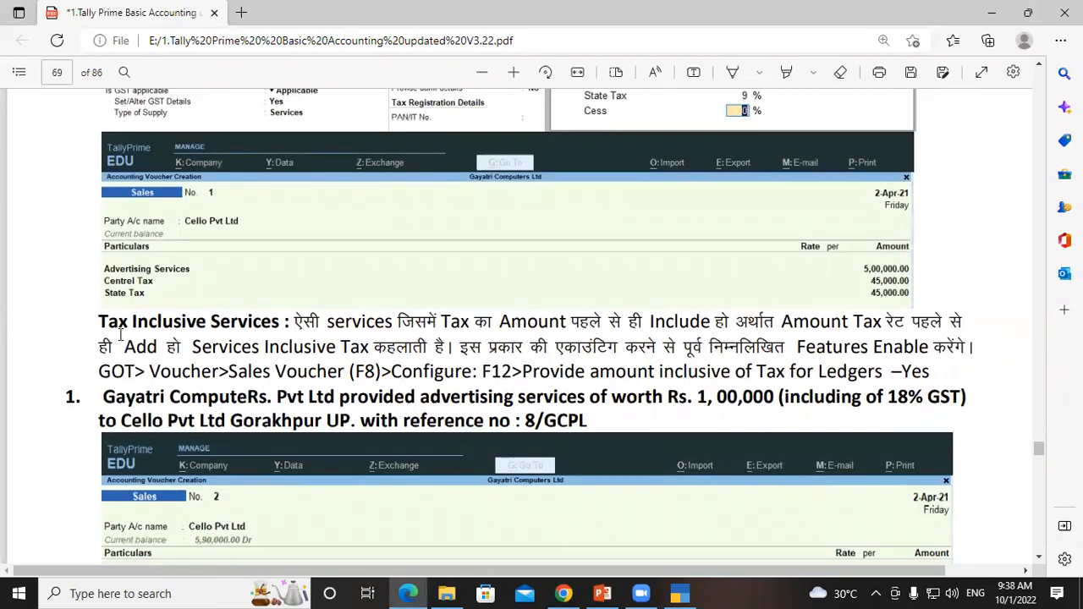
Read the Tax Inclusive Services definition and the voucher configuration it requires for entering tax-inclusive ledger amounts
left_click_drag(100, 320, 284, 326)
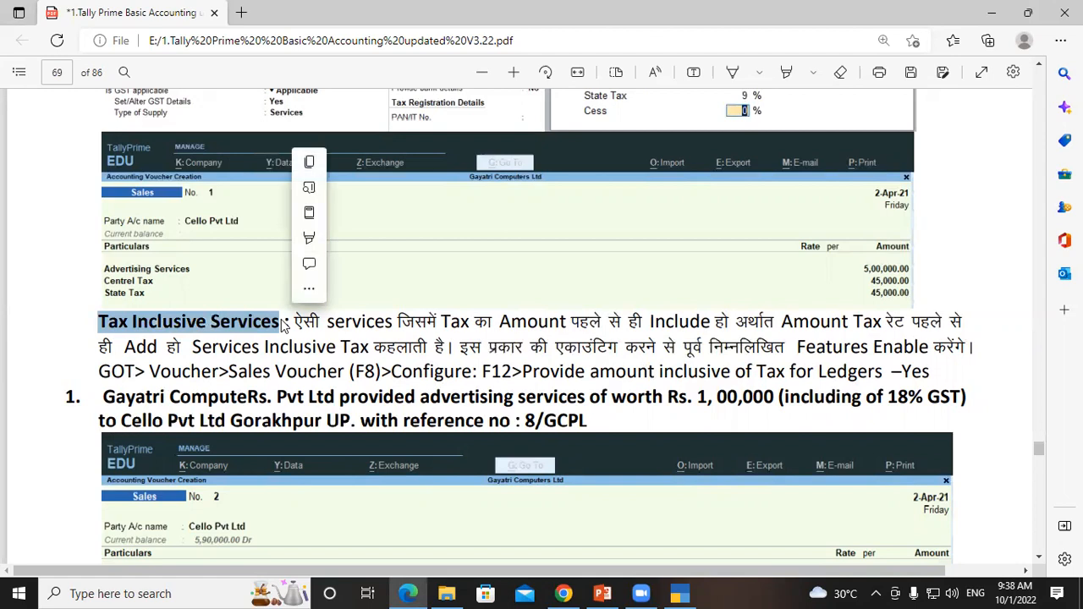
left_click(203, 323)
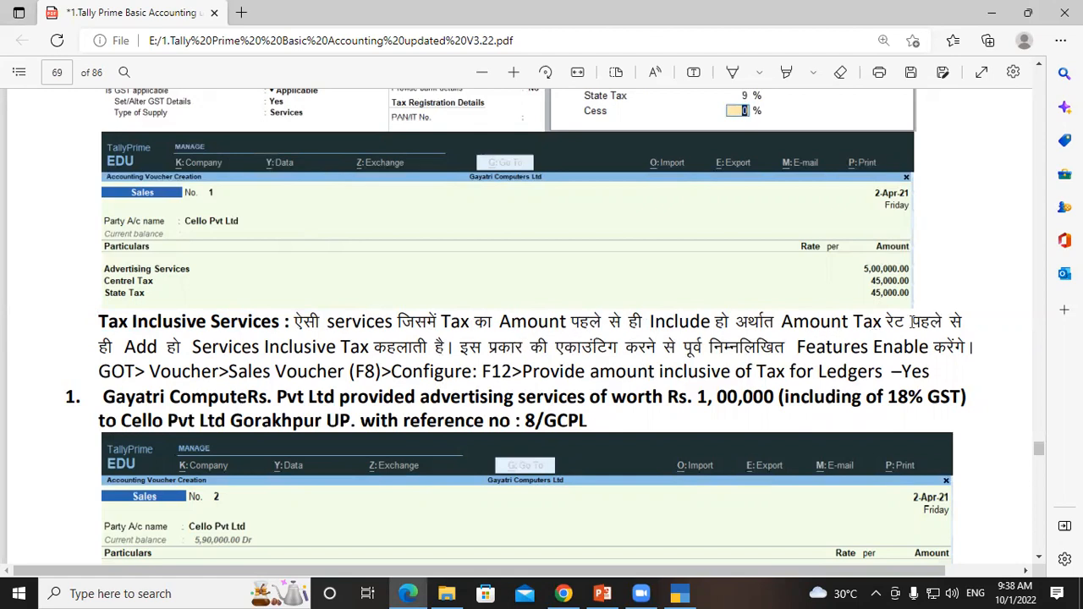
left_click_drag(100, 370, 145, 373)
left_click(204, 371)
left_click_drag(526, 370, 949, 373)
scroll(656, 300, "down", 1)
left_click(662, 301)
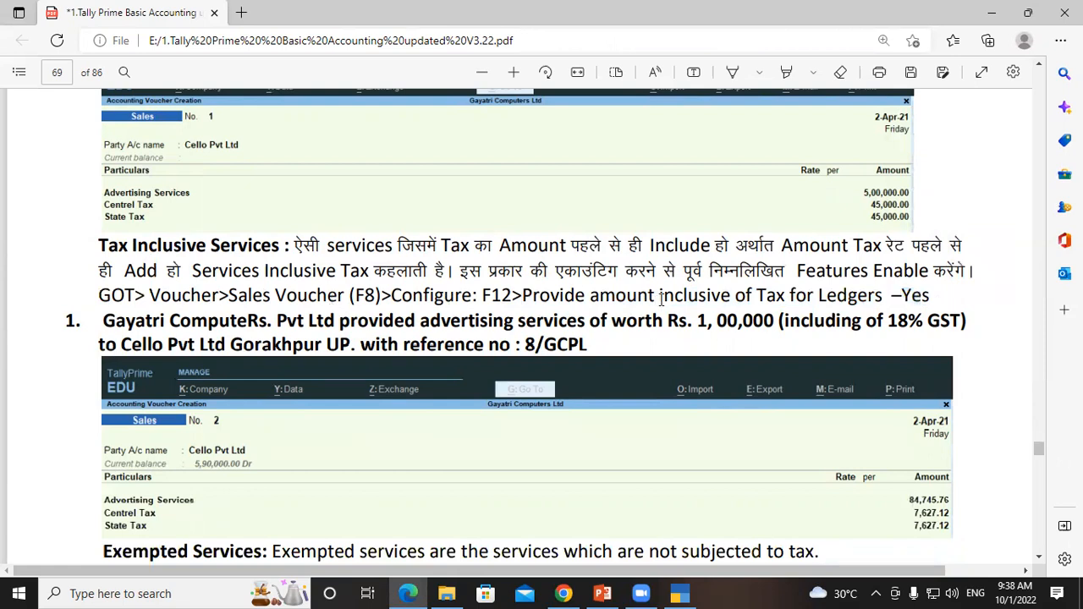
scroll(662, 300, "down", 1)
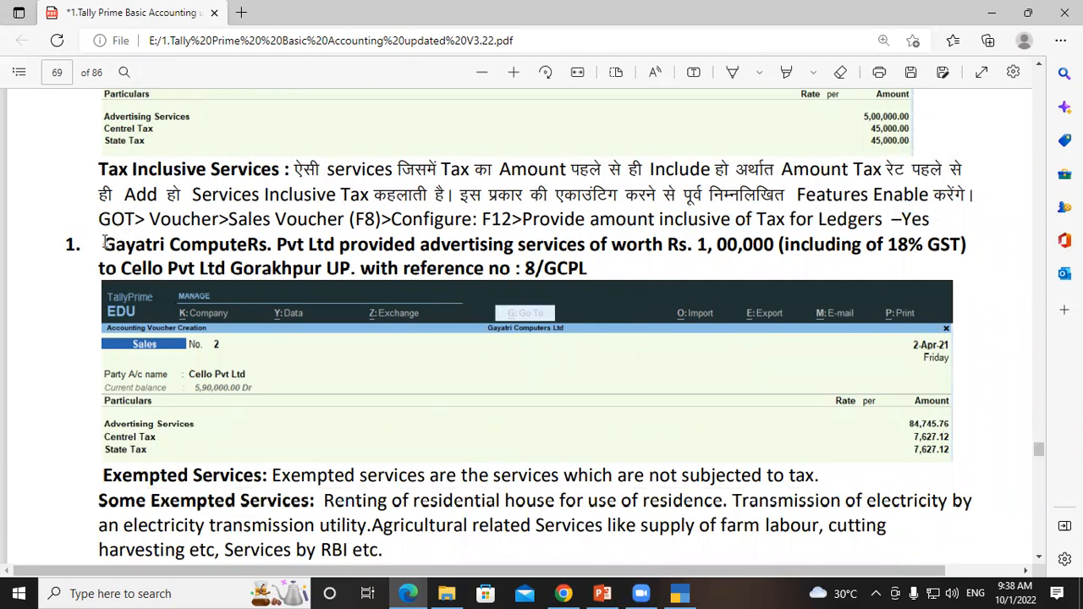
Read the first tax-inclusive exercise for the service amount, GST rate, party and reference number
left_click_drag(104, 244, 784, 266)
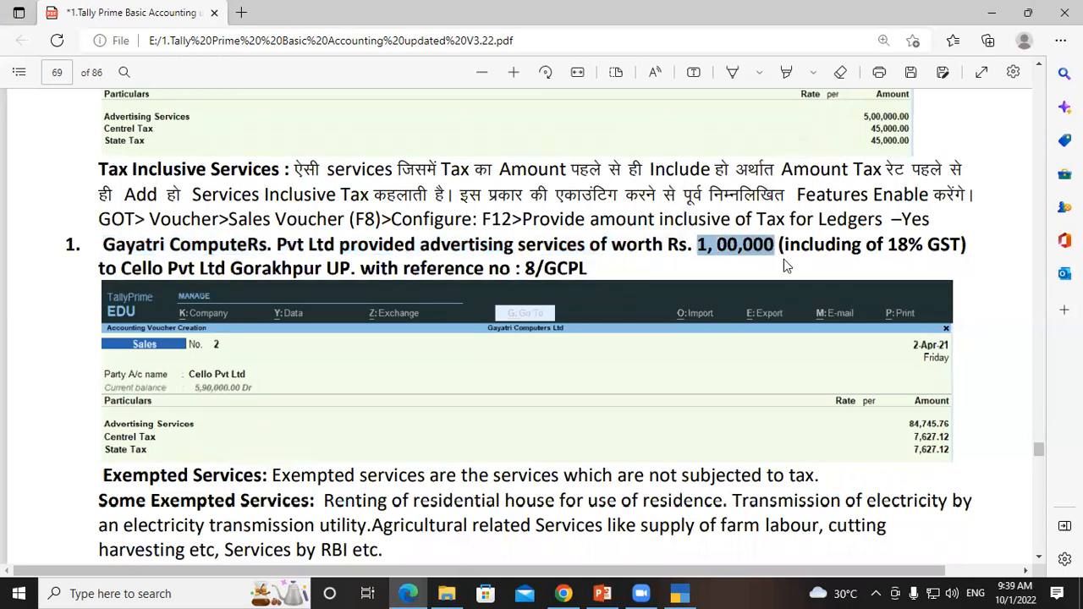
left_click(775, 271)
double_click(699, 245)
left_click(879, 240)
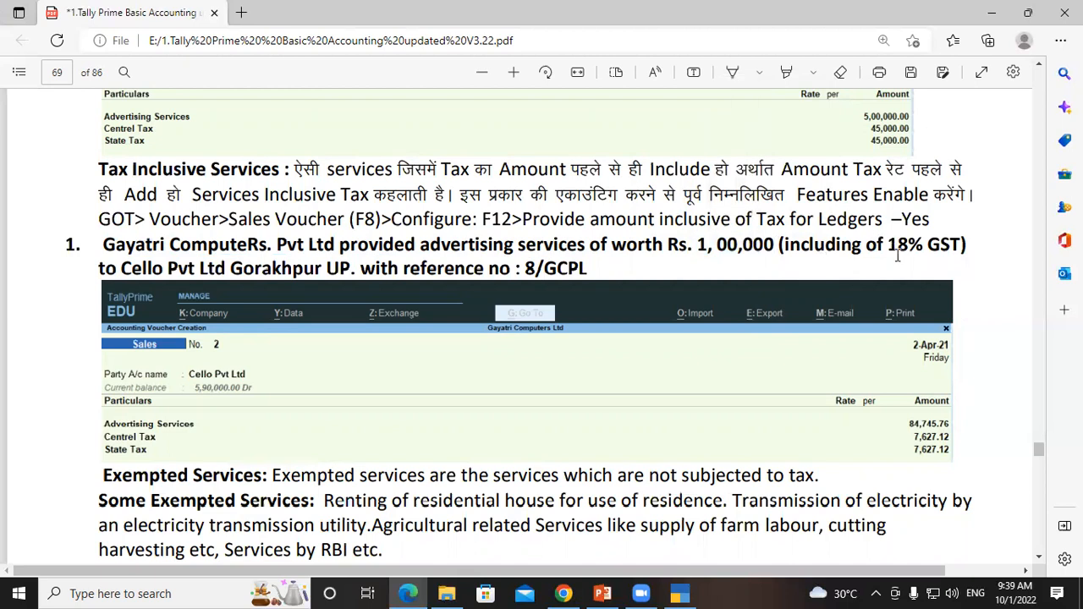
left_click_drag(889, 245, 970, 244)
left_click(129, 269)
left_click_drag(124, 268, 595, 269)
left_click(596, 270)
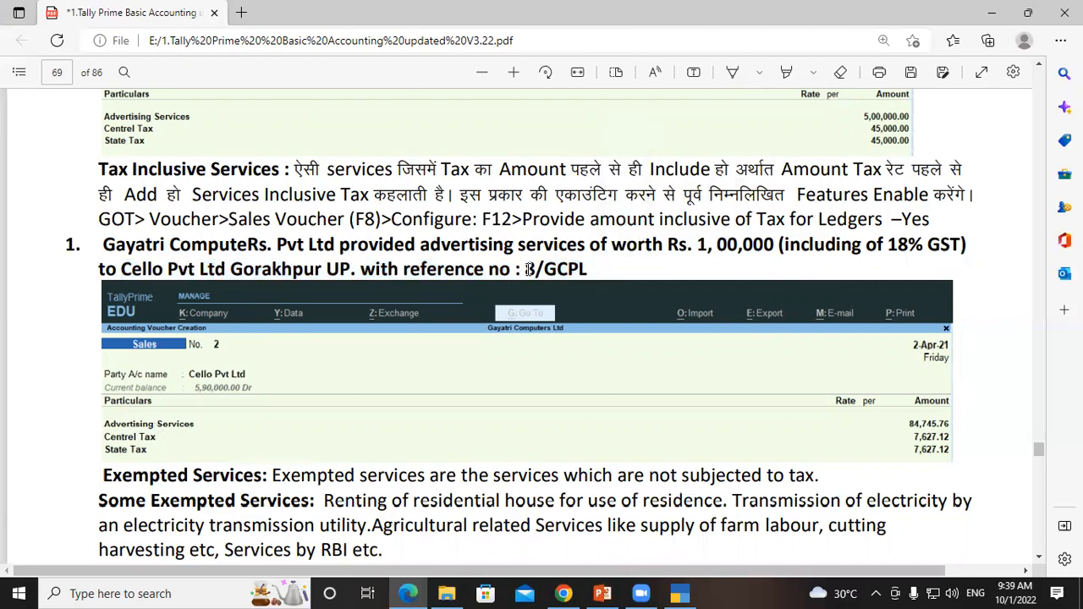
left_click_drag(526, 269, 595, 270)
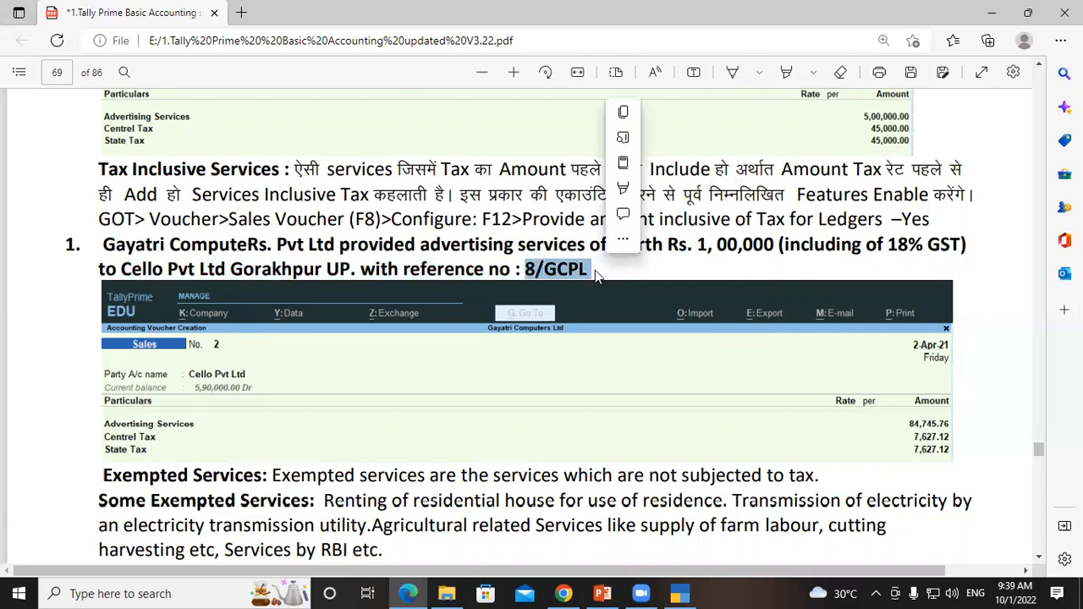
left_click(595, 270)
scroll(584, 254, "up", 4)
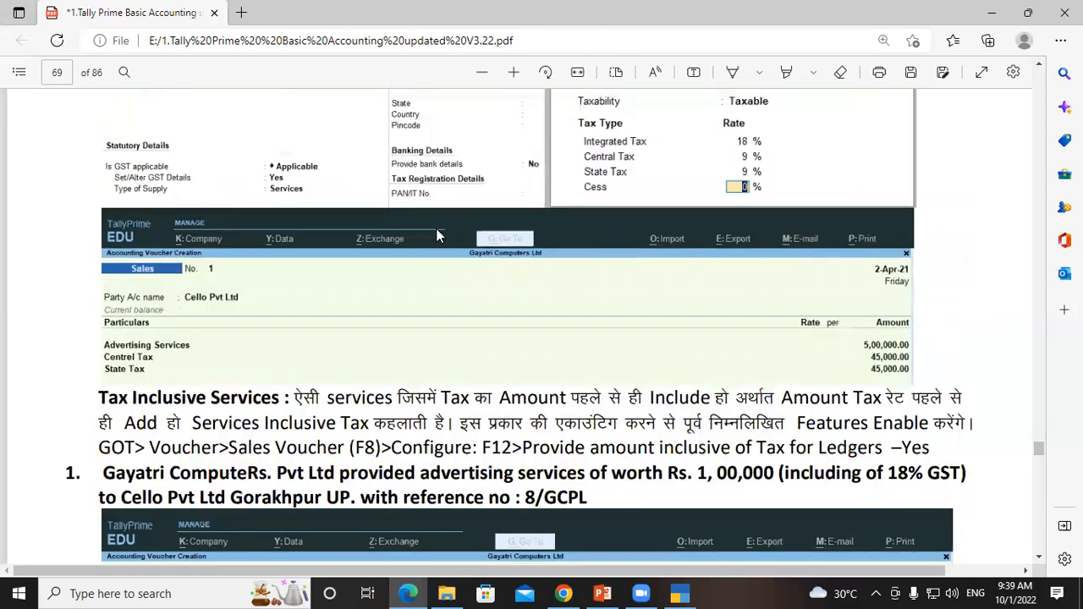
scroll(440, 243, "down", 5)
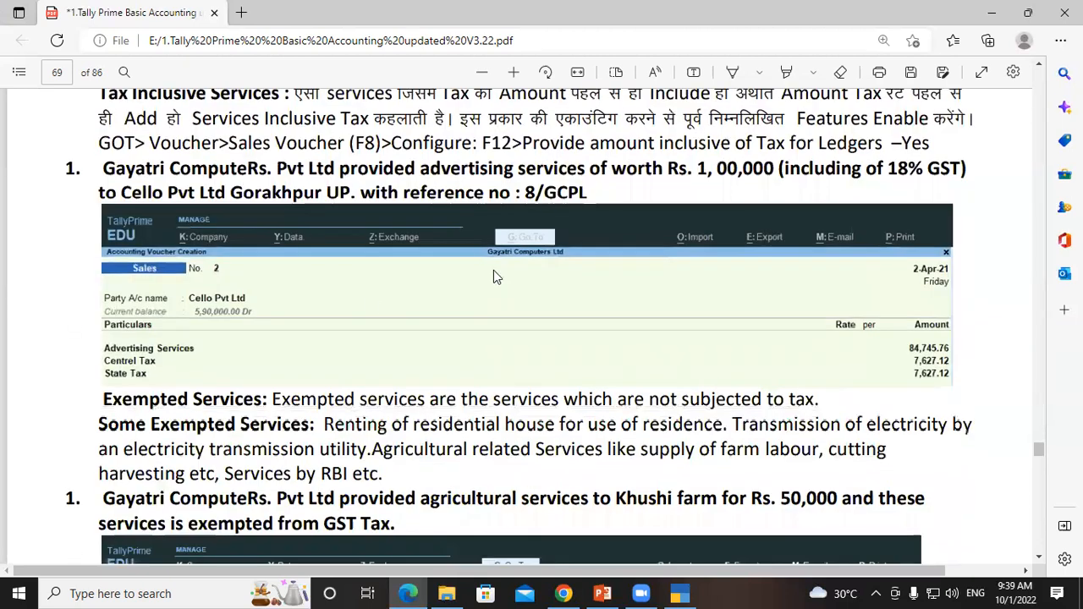
left_click_drag(526, 193, 594, 195)
left_click(591, 192)
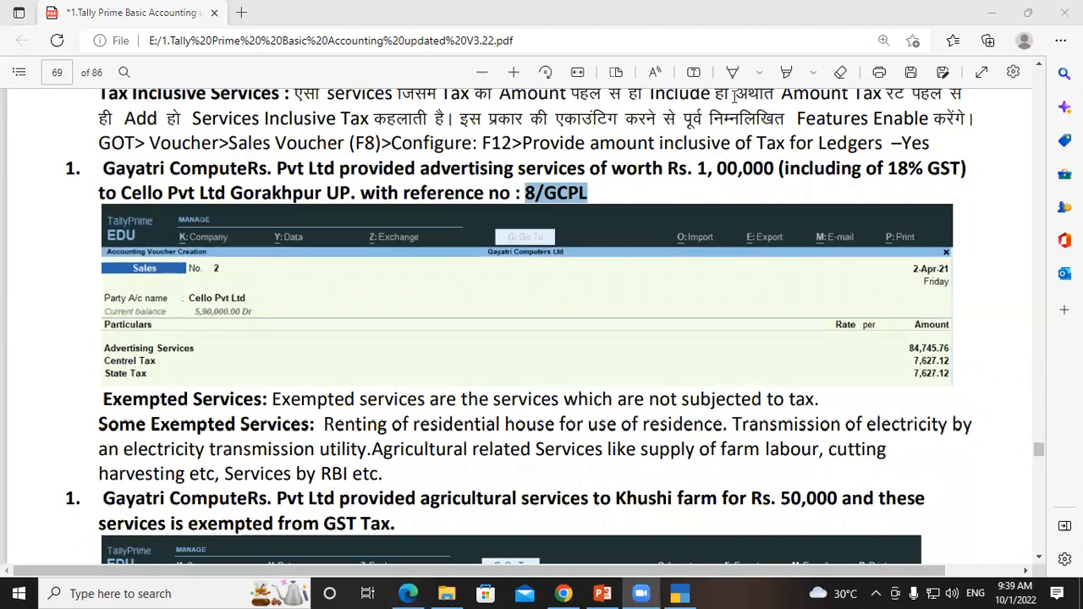
Switch back to the blank sales voucher in TallyPrime
left_click(564, 593)
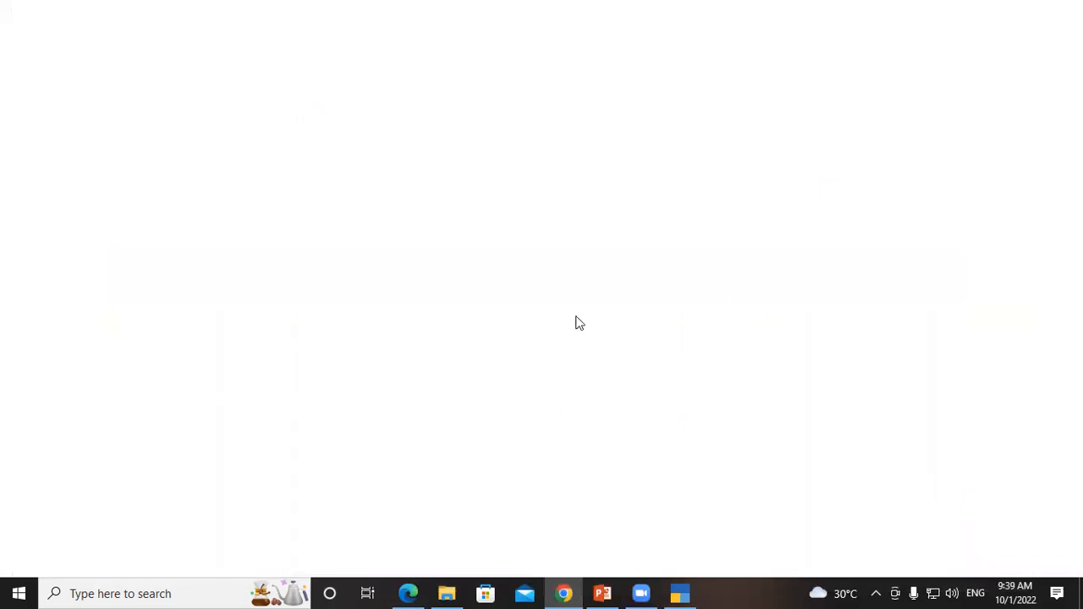
left_click(668, 593)
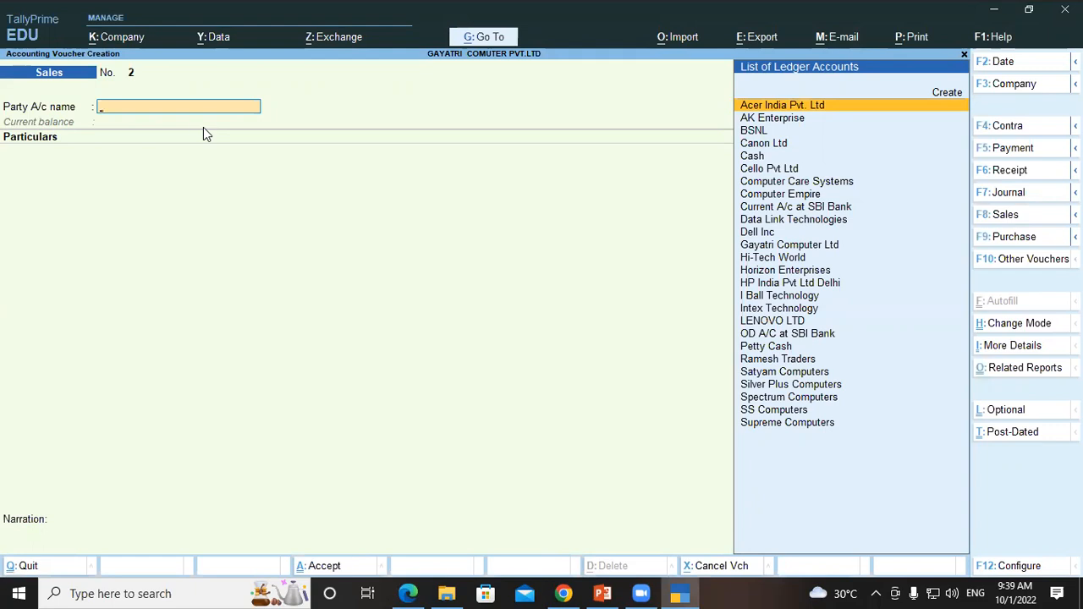
Change the voucher type to Sales B2B with the Sales Local voucher class
key("F8")
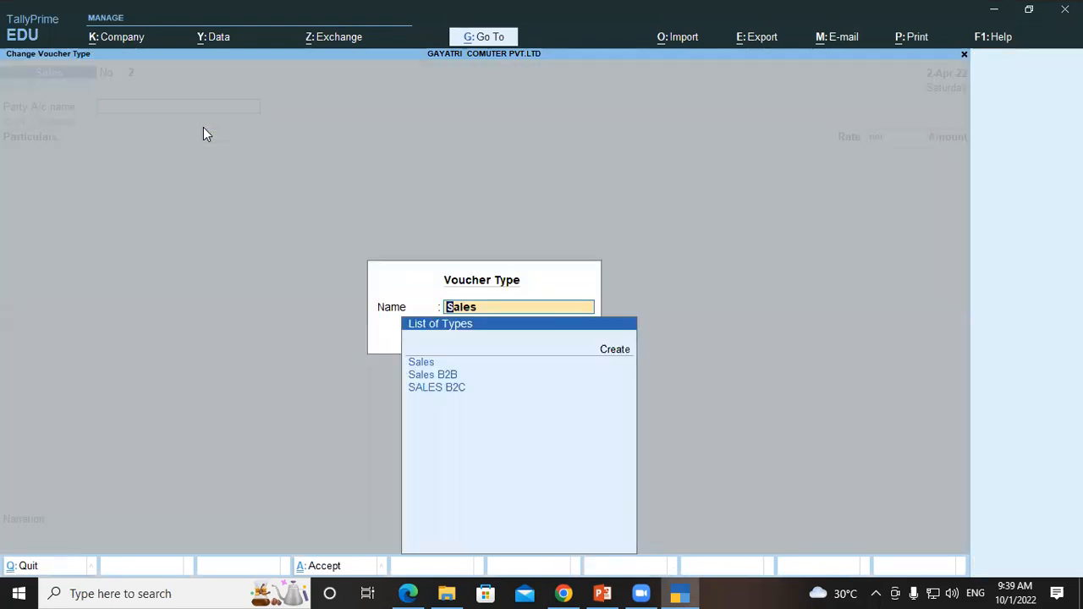
key("Down")
key("Return")
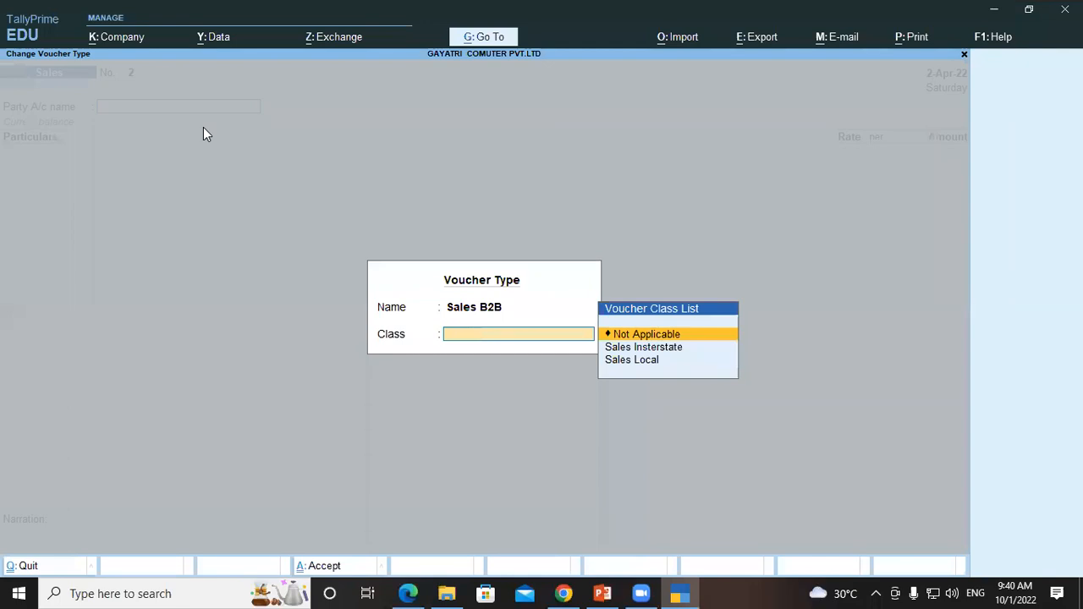
key("Down")
key("Down")
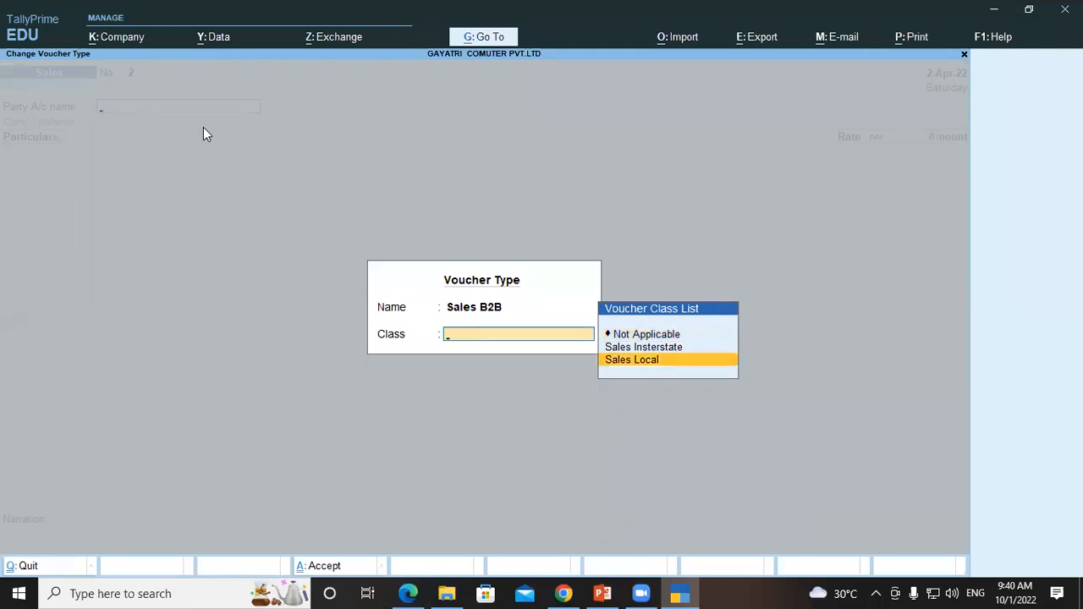
key("Return")
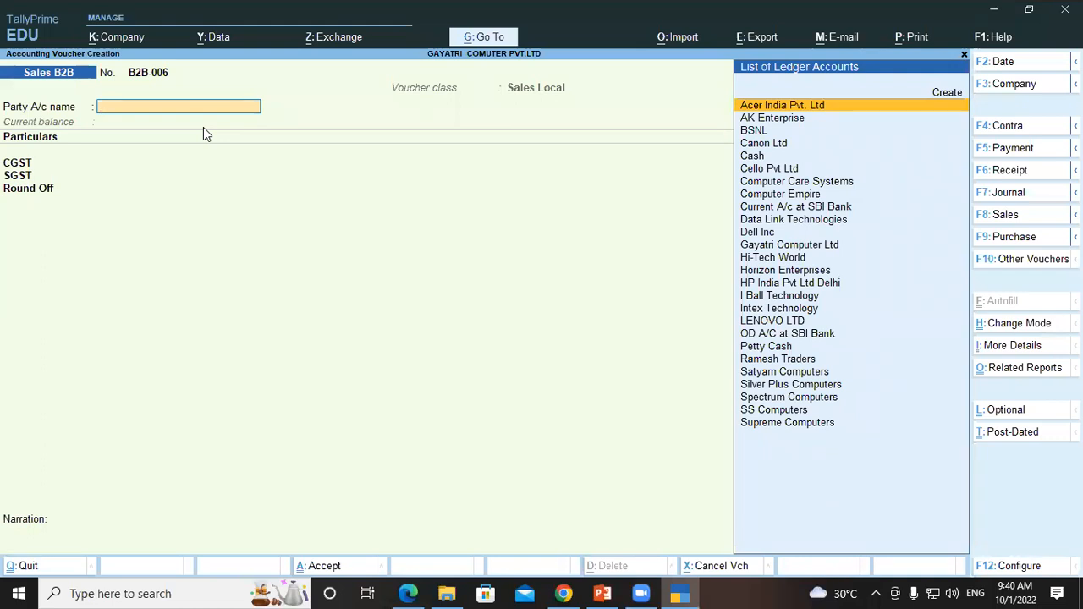
Choose Cello Pvt Ltd as the party account, leaving the dispatch details blank and accepting its party details
type("Cel")
key("Return")
key("Return")
key("Return")
key("Return")
key("Return")
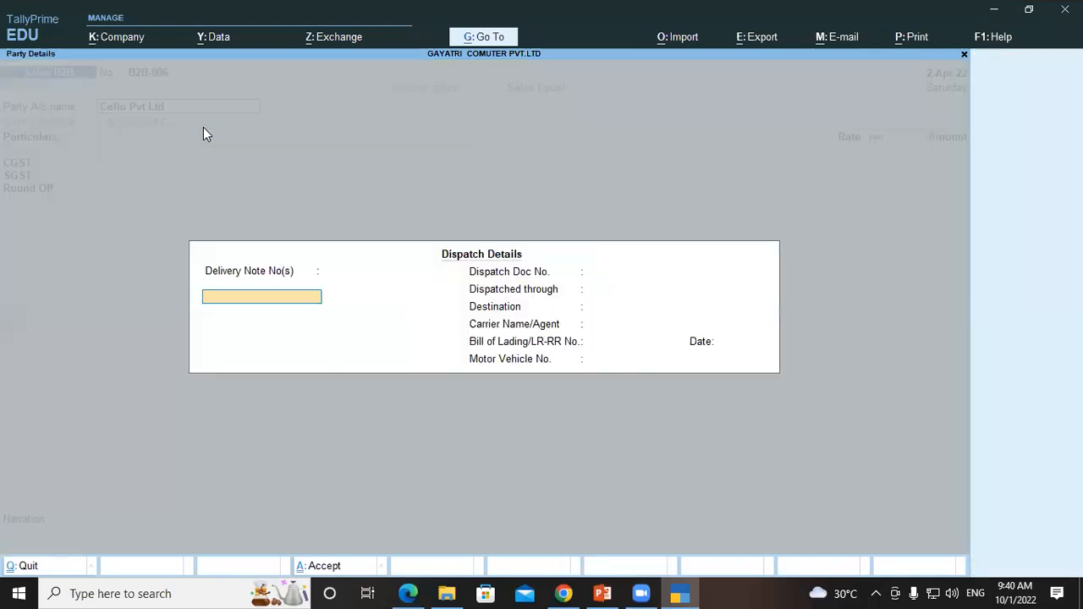
key("Return")
key("Return")
key("Return")
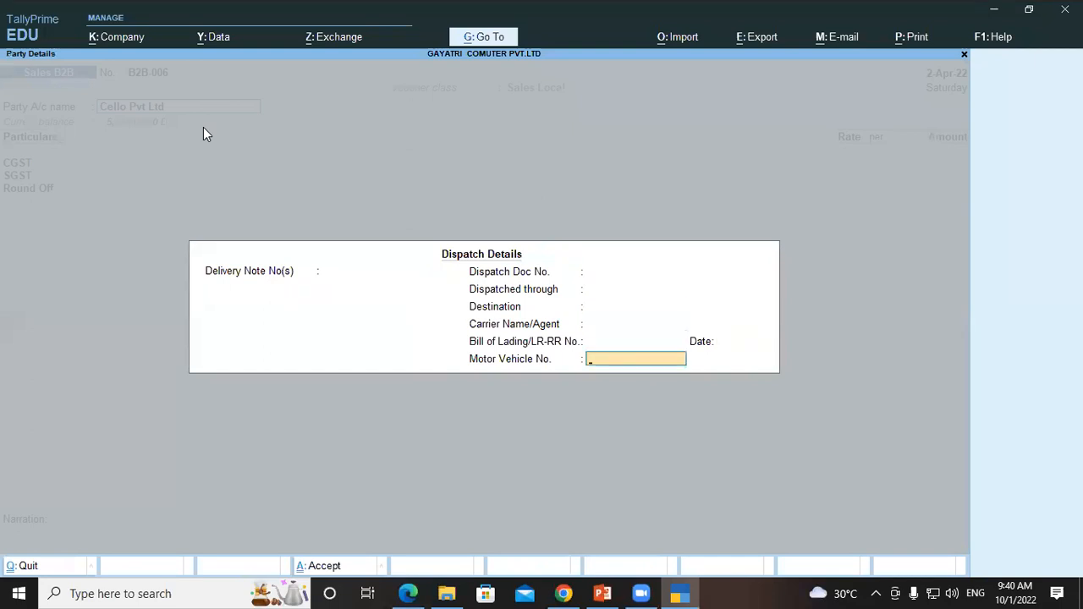
key("Return")
key("Return")
key("Return")
key("Return")
key("Return")
key("Return")
key("Return")
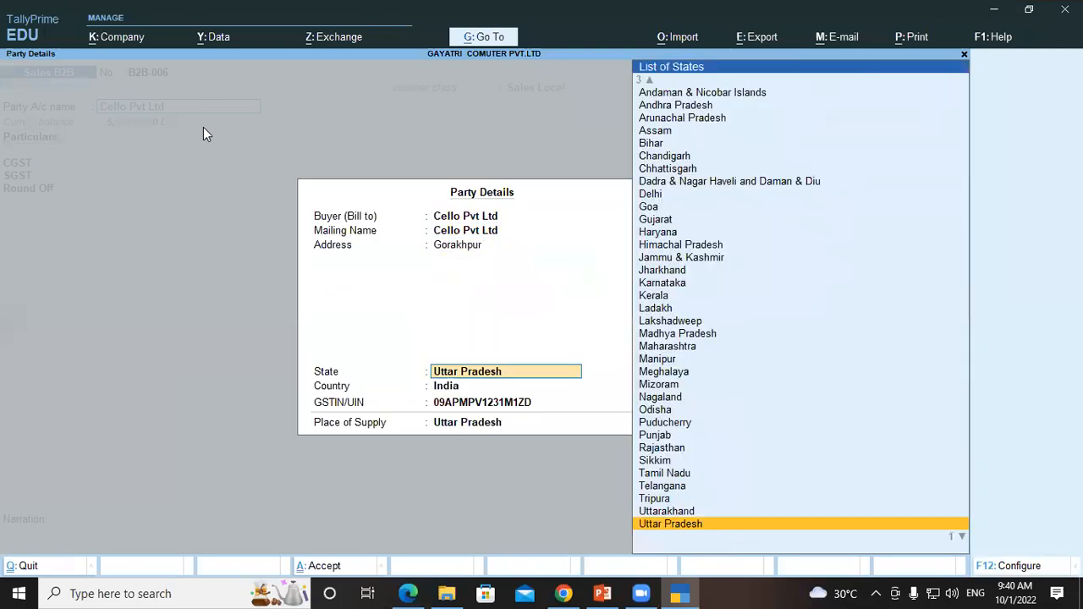
key("Return")
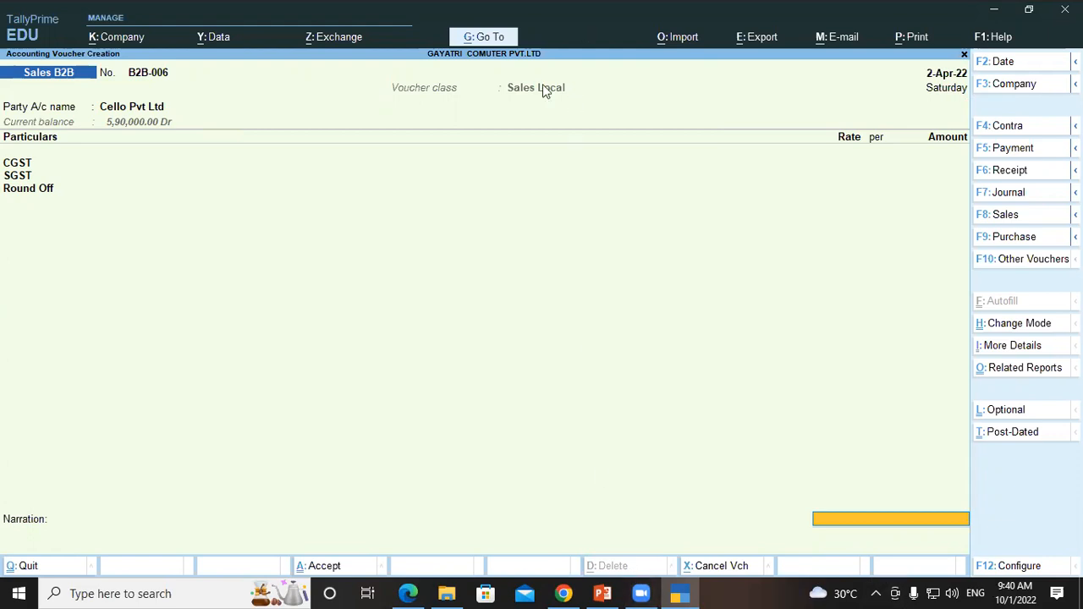
Go back to the voucher type selection and change the type from Sales B2B to plain Sales
left_click(149, 110)
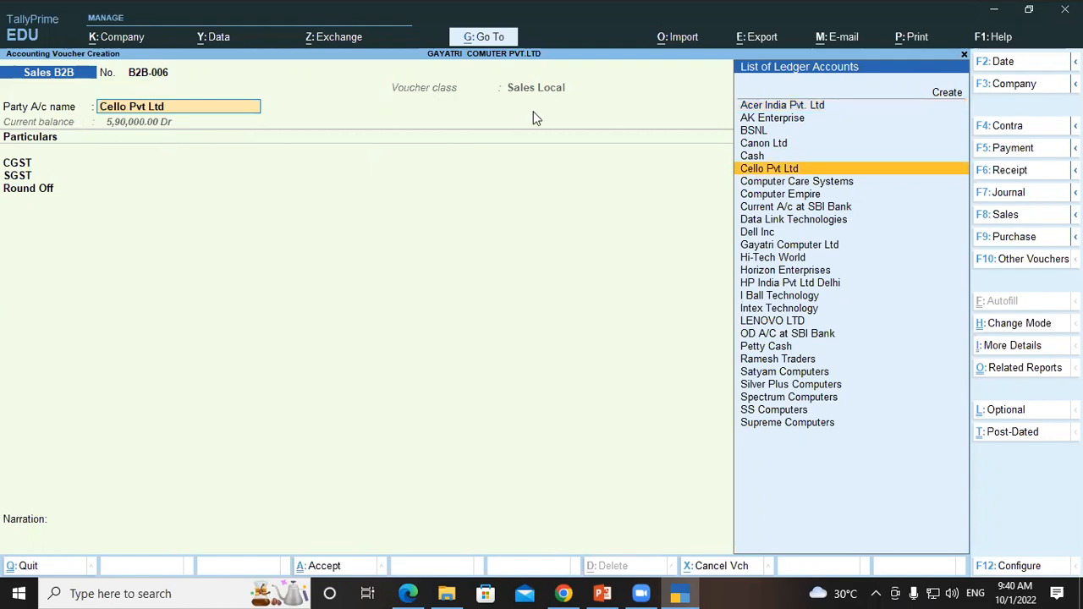
key("BackSpace")
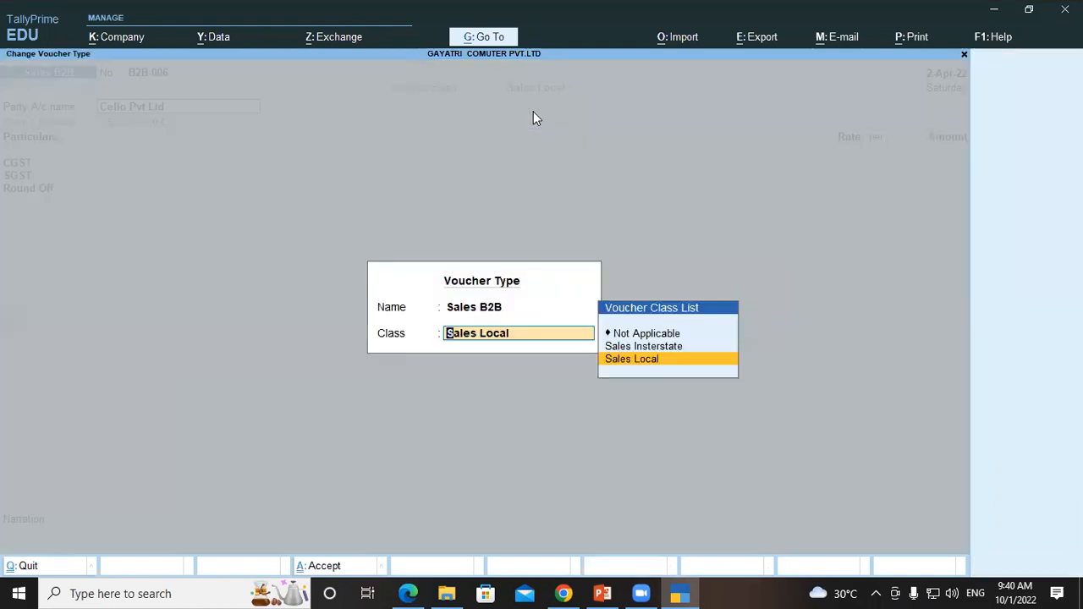
key("BackSpace")
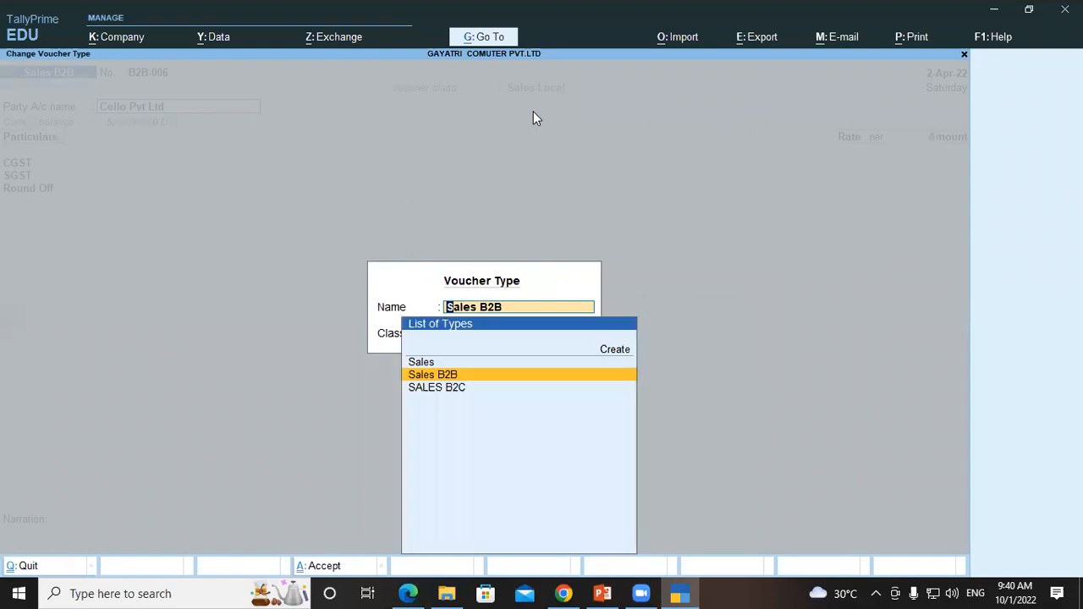
key("Up")
key("Return")
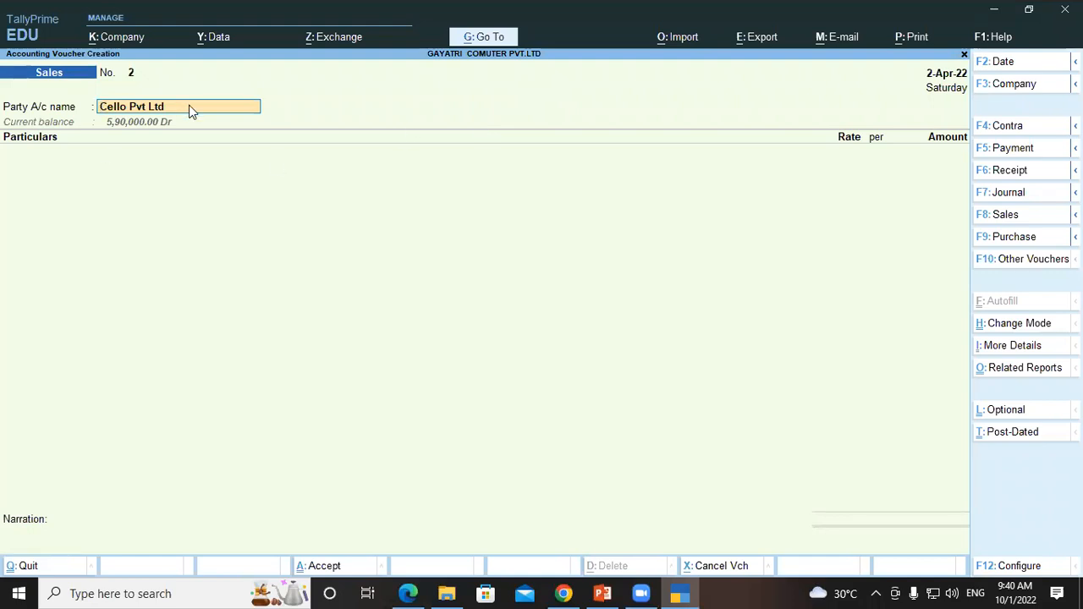
Keep Cello Pvt Ltd as the party of the plain Sales voucher, with blank dispatch details and the default party details
key("Return")
key("Return")
key("Return")
key("Return")
key("Return")
key("Return")
key("Return")
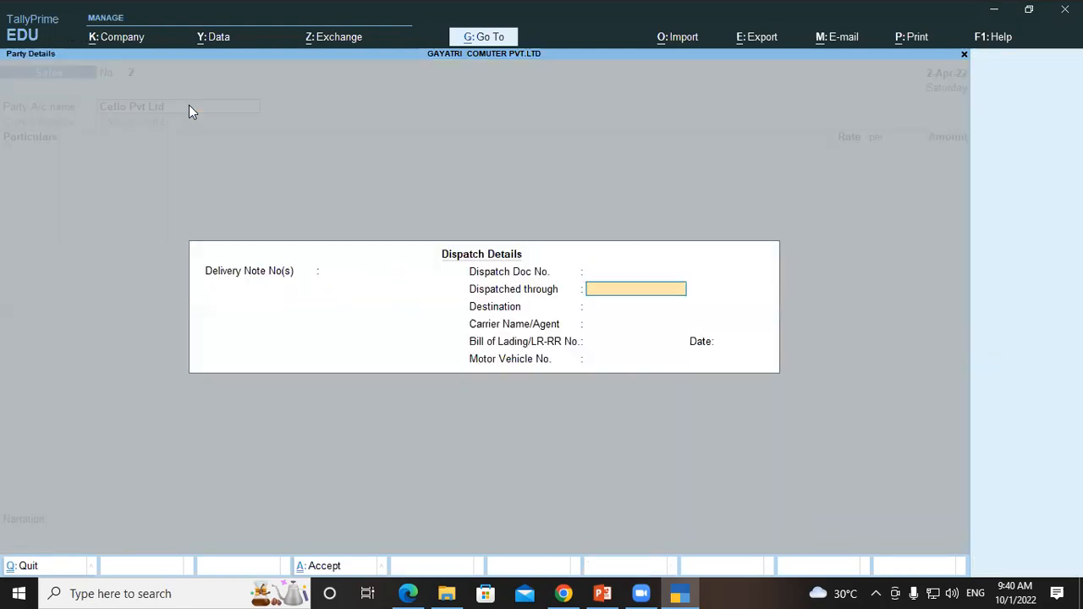
key("Return")
key("Return")
key("Return")
key("Return")
key("Return")
key("Return")
key("Return")
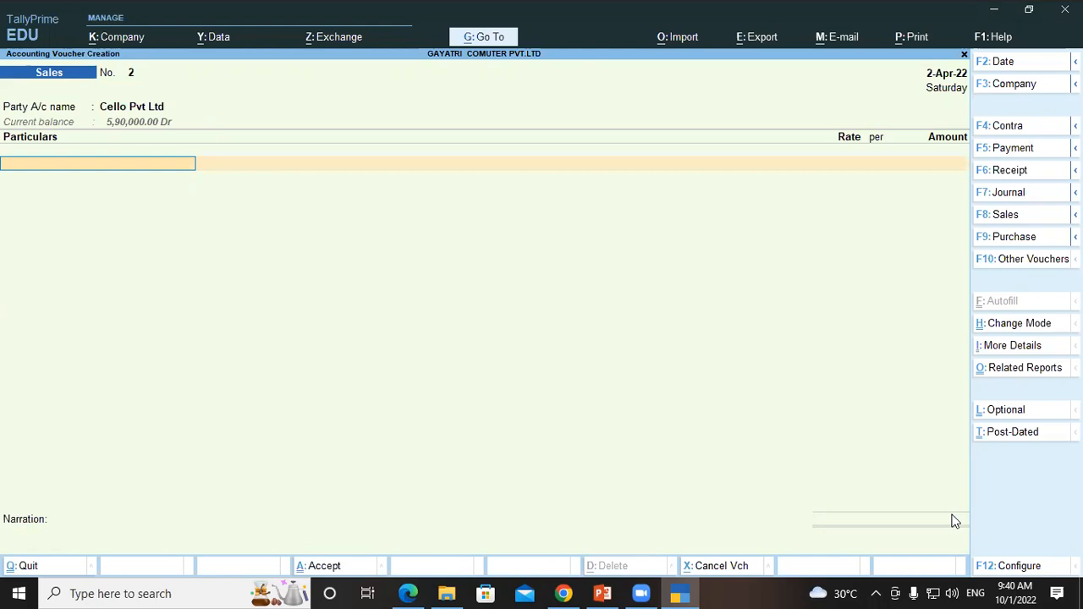
Set Provide Amount Inclusive of Tax for Ledgers to Yes in the voucher configuration
left_click(1019, 565)
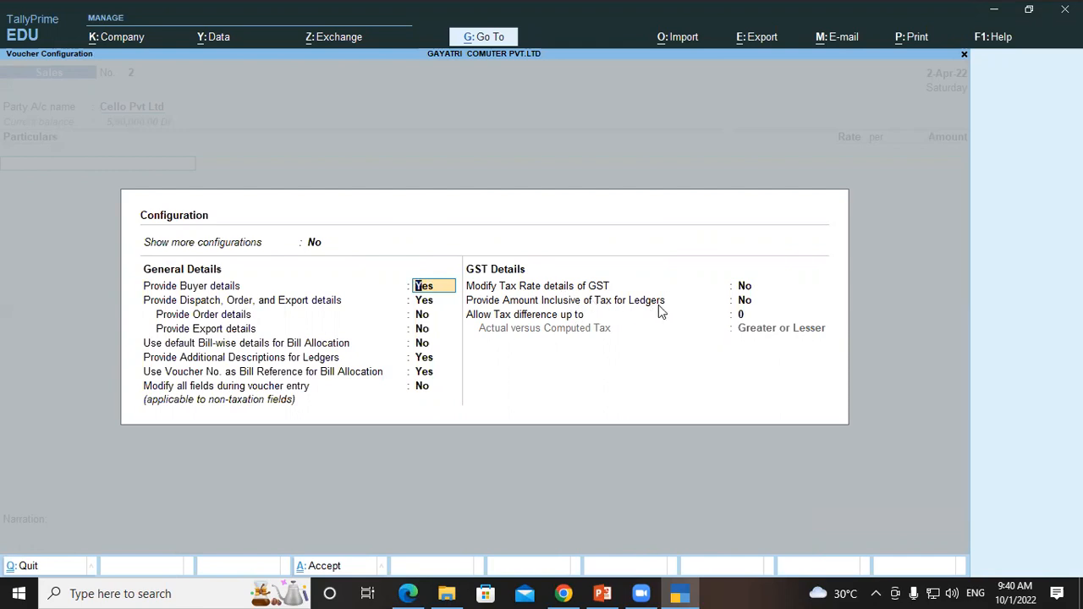
left_click(743, 304)
type("y")
key("Return")
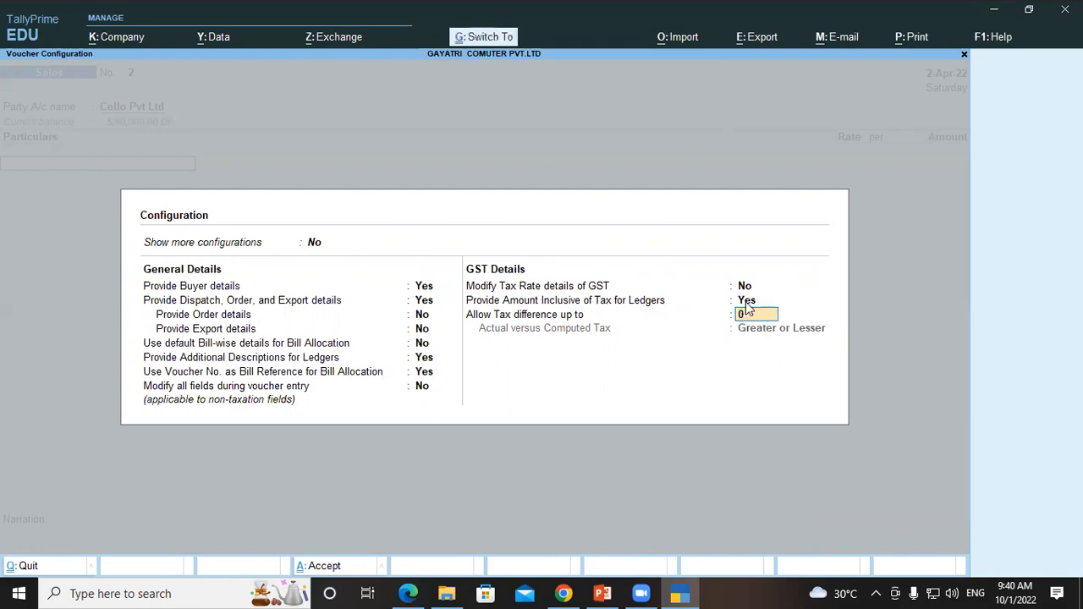
key("Return")
Pass through the Cello Pvt Ltd dispatch and party details again without changes, up to the first particulars line
key("Return")
key("Return")
key("Return")
key("Return")
key("Return")
key("Return")
key("Return")
key("Return")
key("Return")
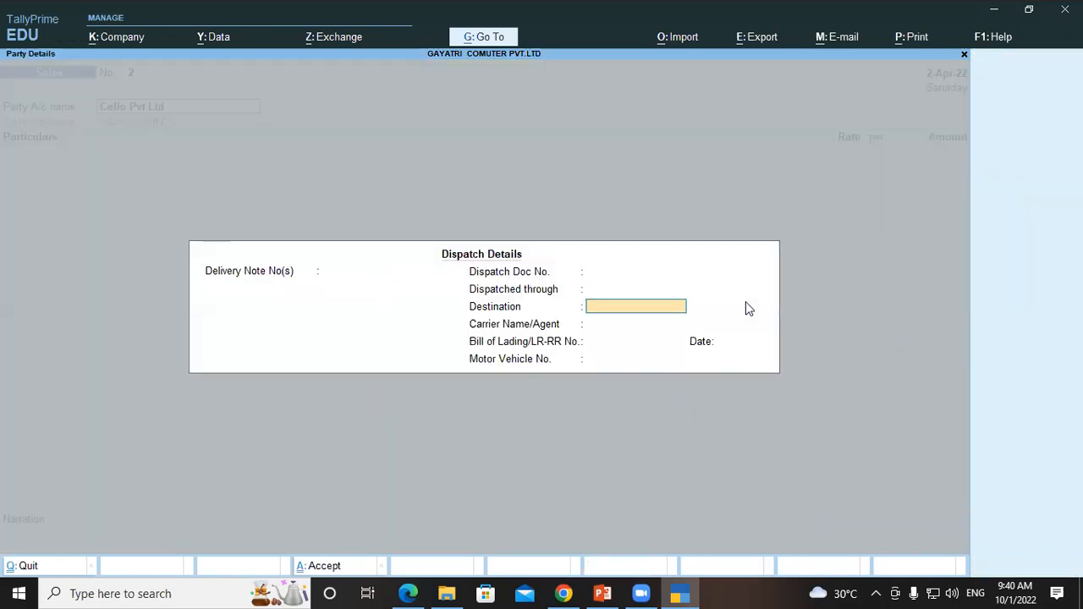
key("Return")
key("Return")
key("Return")
key("Return")
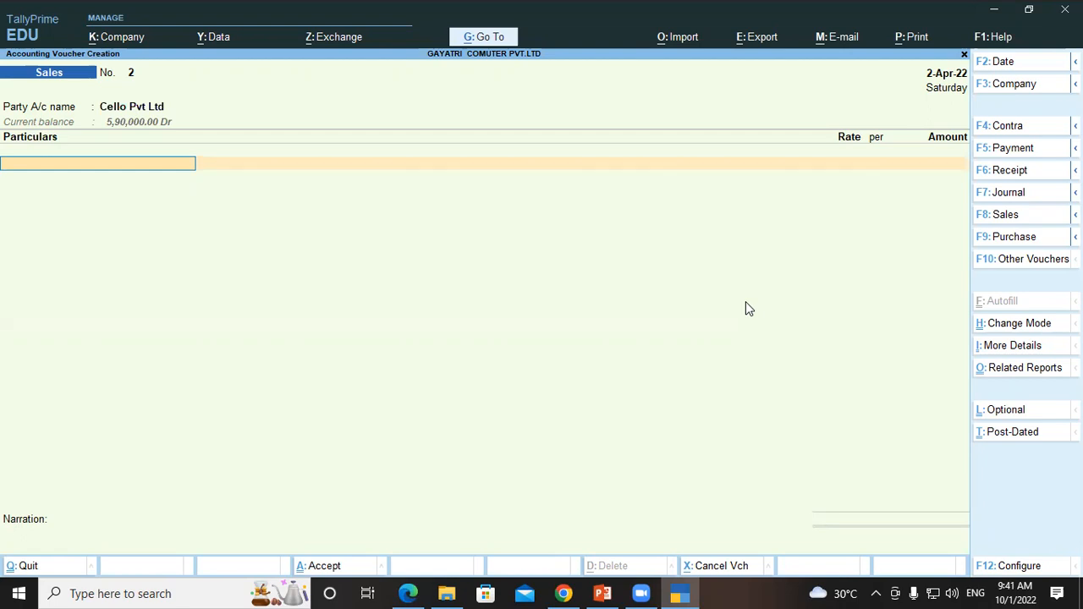
Add Advertising Services to the particulars with a GST-inclusive amount of 100000, leaving its description blank and accepting the computed amount
type("Ad")
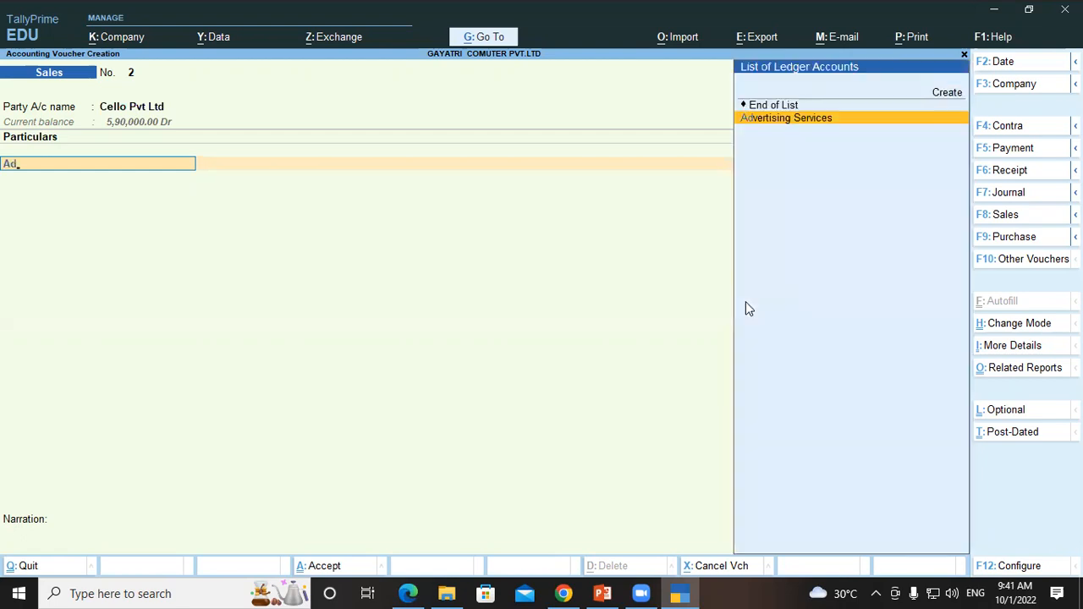
key("Return")
key("Return")
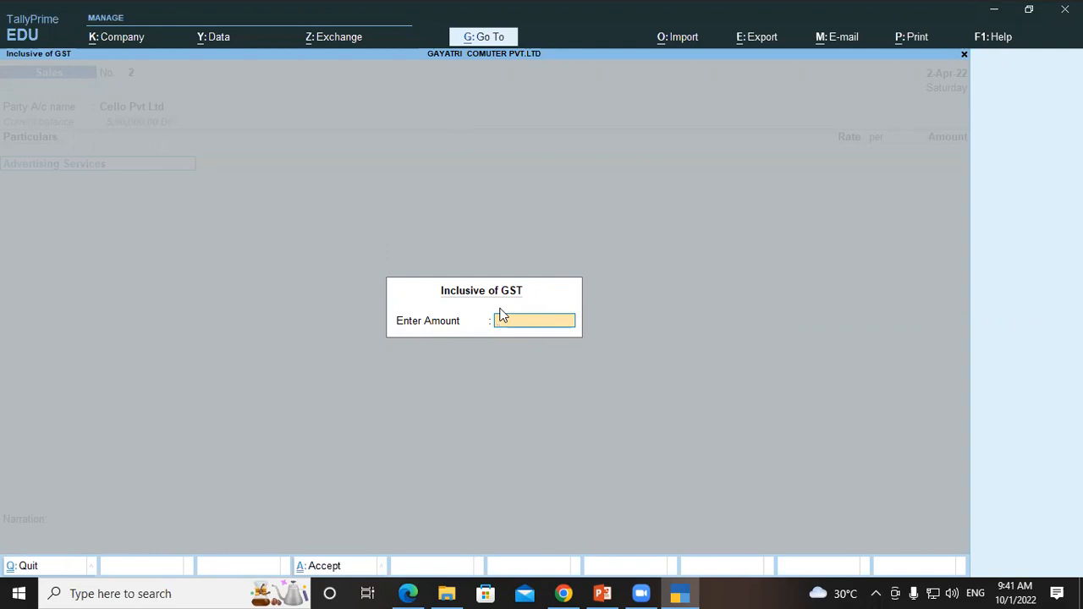
type("100000")
key("Return")
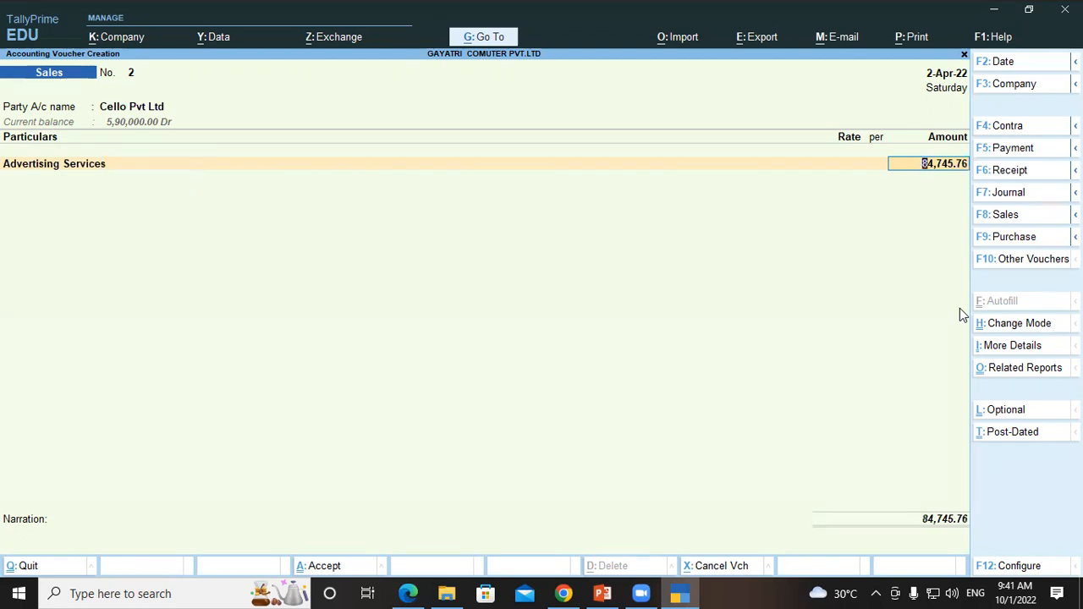
key("Return")
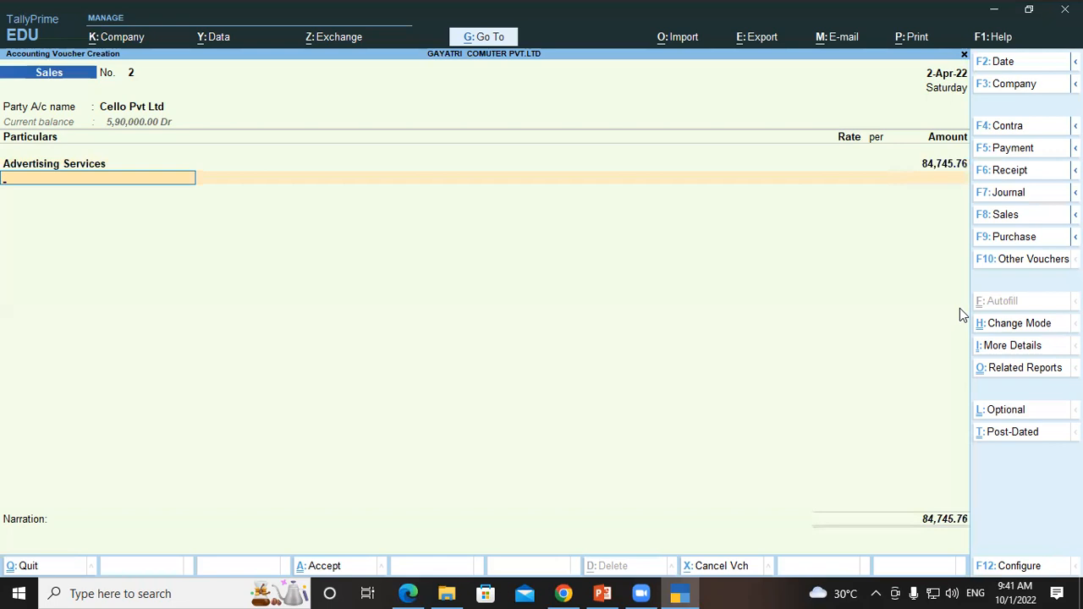
Add CGST below Advertising Services in the particulars, leaving its ledger description blank
type("cg")
key("Return")
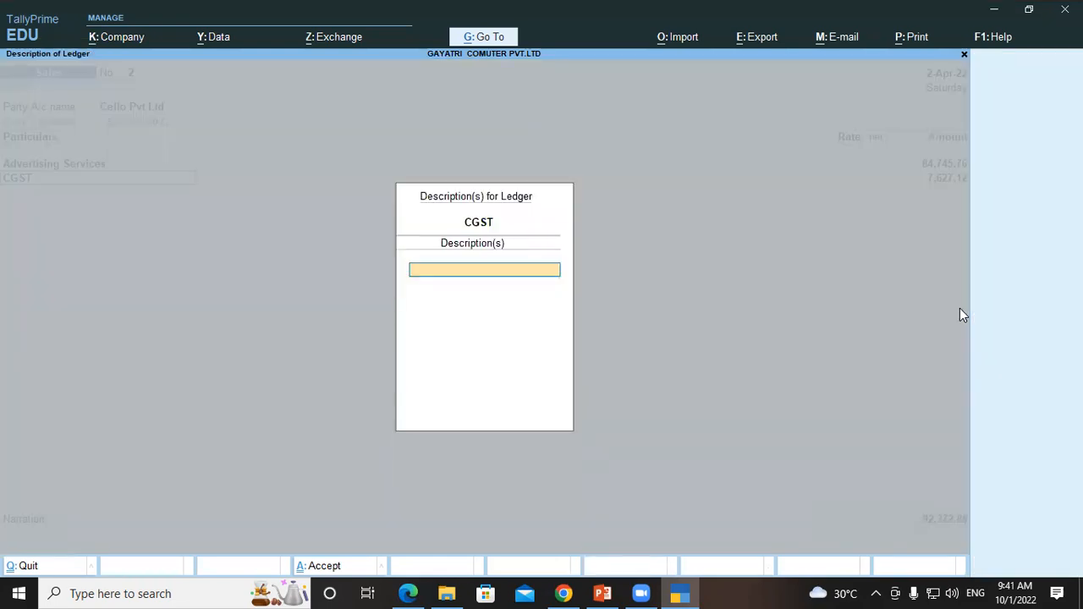
key("Return")
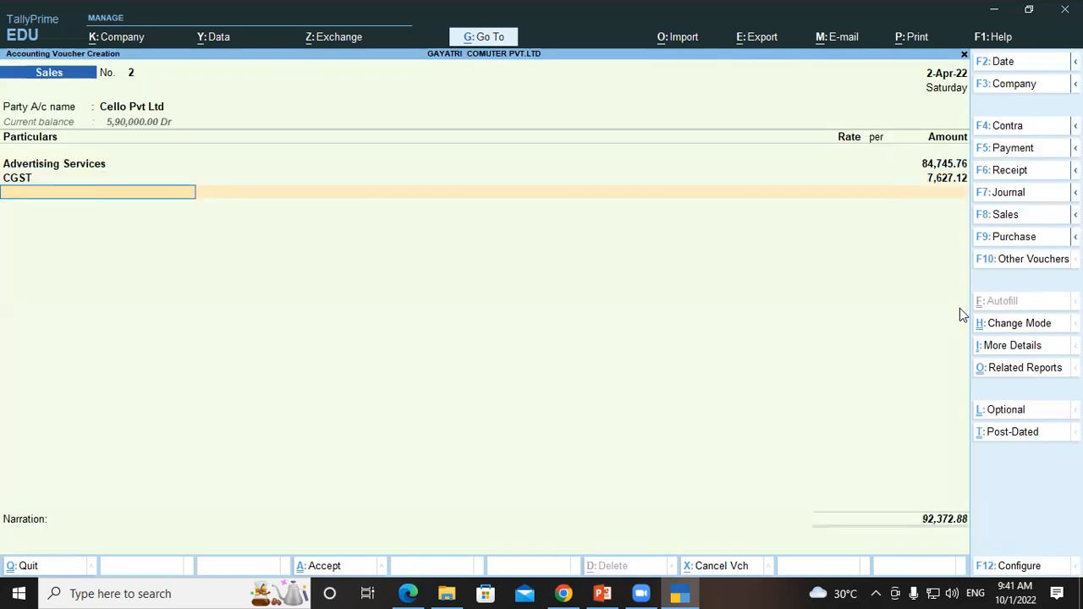
Add a second CGST line to the particulars with a blank description
type("Cgst")
key("Return")
key("Return")
key("Return")
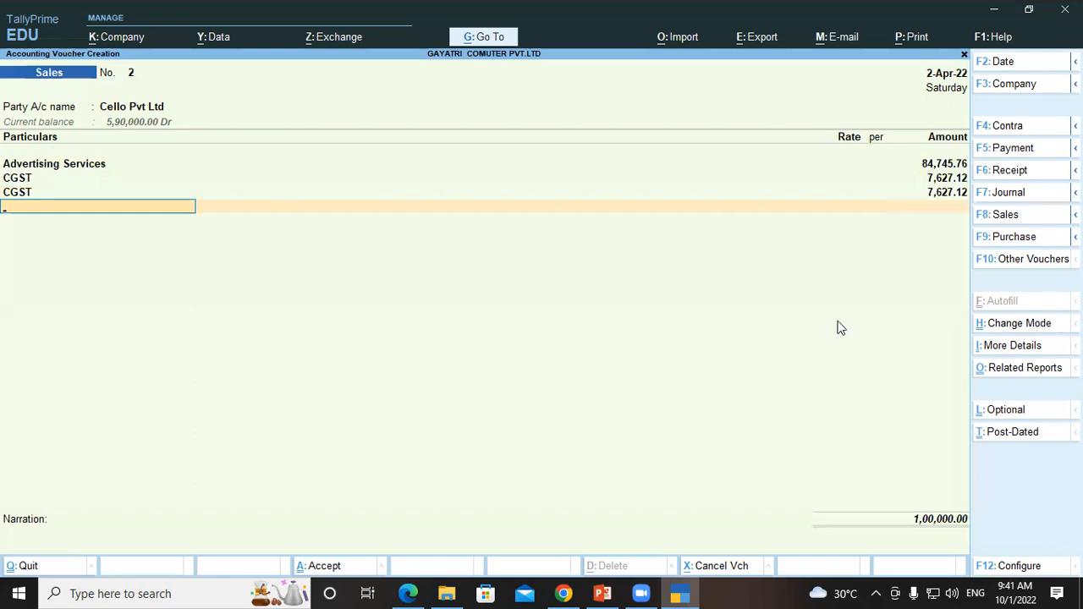
Replace the ledger of the second CGST line with SGST, leaving its description blank and accepting the computed amount
left_click(28, 195)
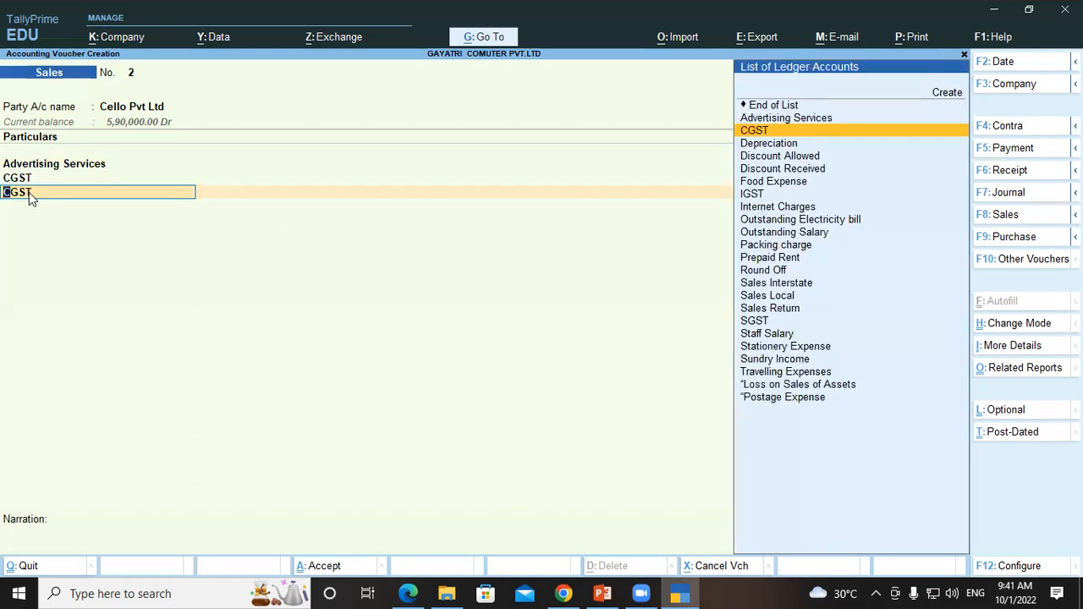
type("sg")
key("Return")
key("Return")
key("Return")
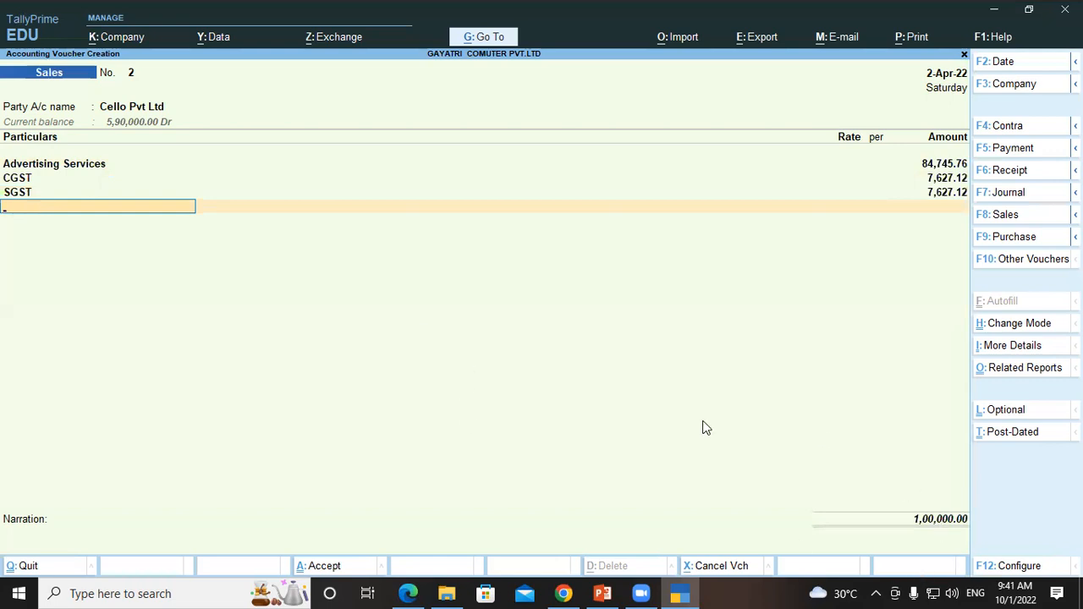
End the particulars and allocate the full 1,00,000.00 Dr bill of Cello Pvt Ltd to the New Ref 8/GCPL
key("Return")
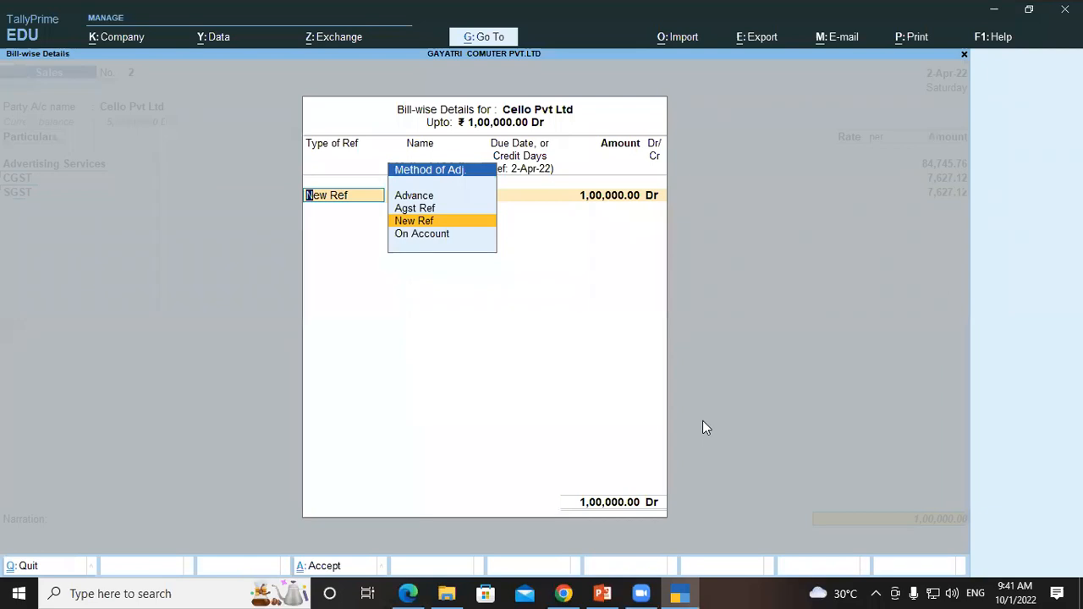
key("Return")
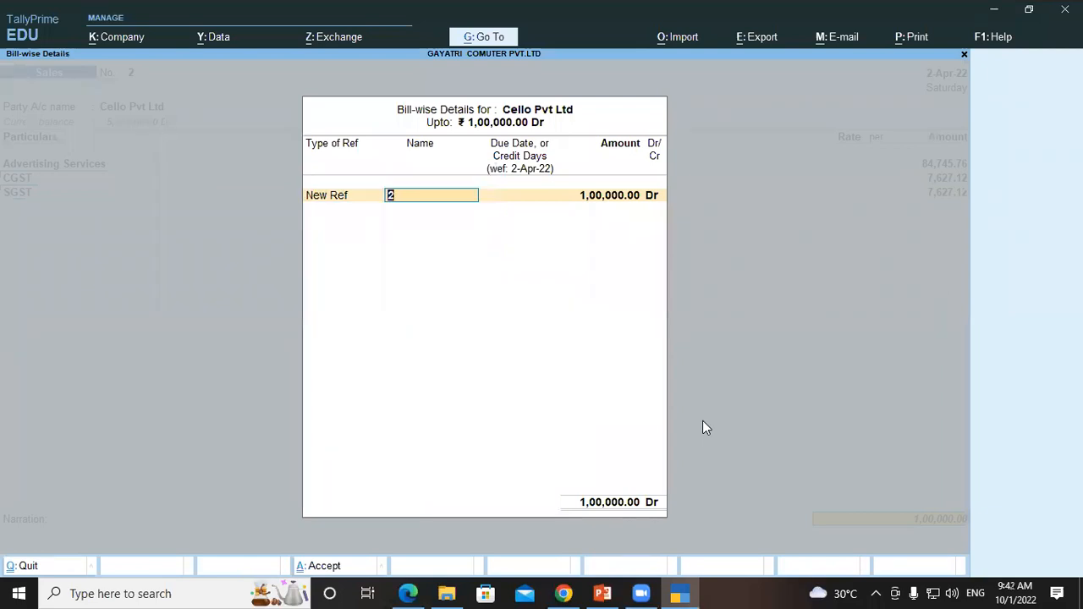
key("Return")
key("alt+Tab")
type("8/GCPL")
key("Return")
key("Return")
key("Return")
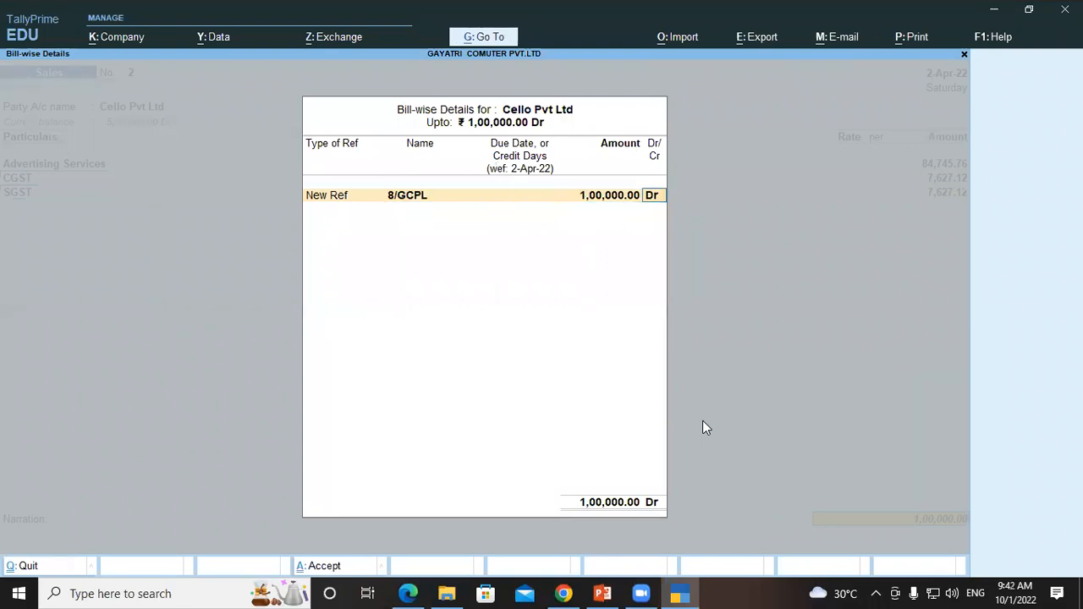
key("Return")
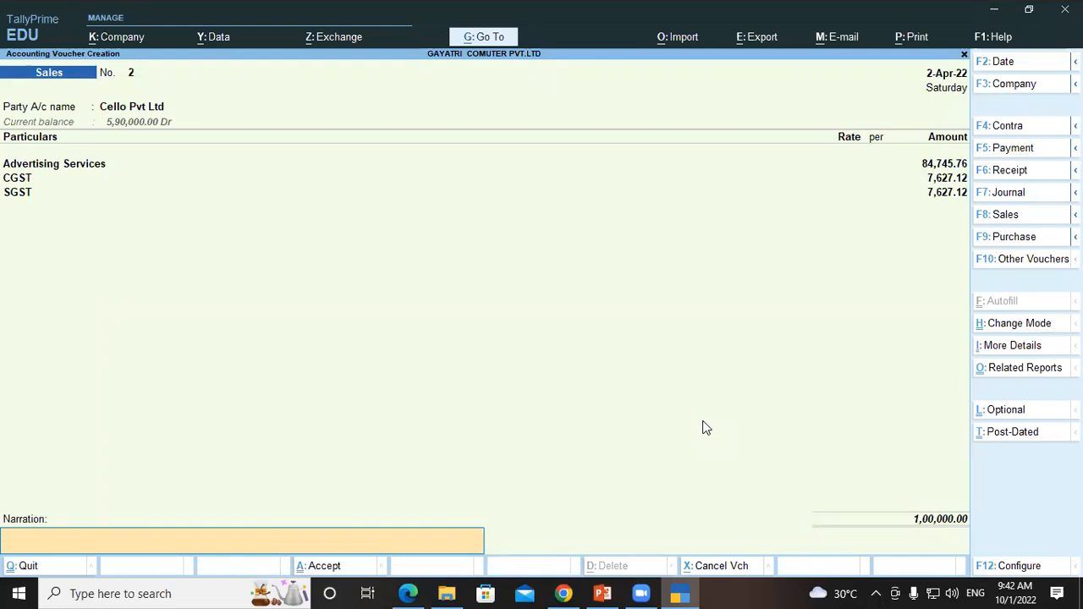
Leave the narration blank and save the tax-inclusive Sales voucher
key("Return")
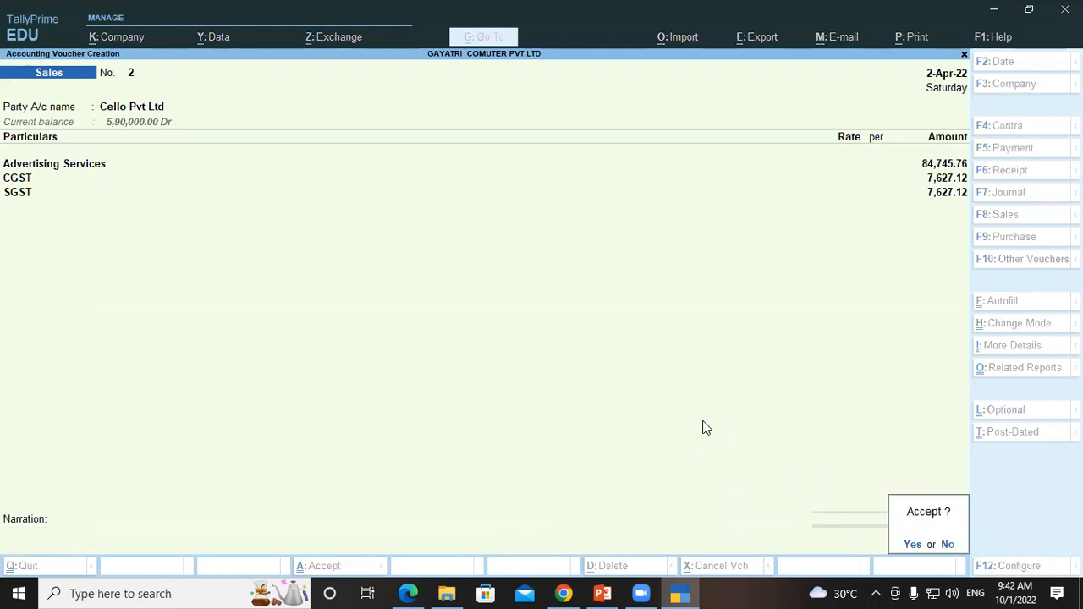
key("Return")
key("Return")
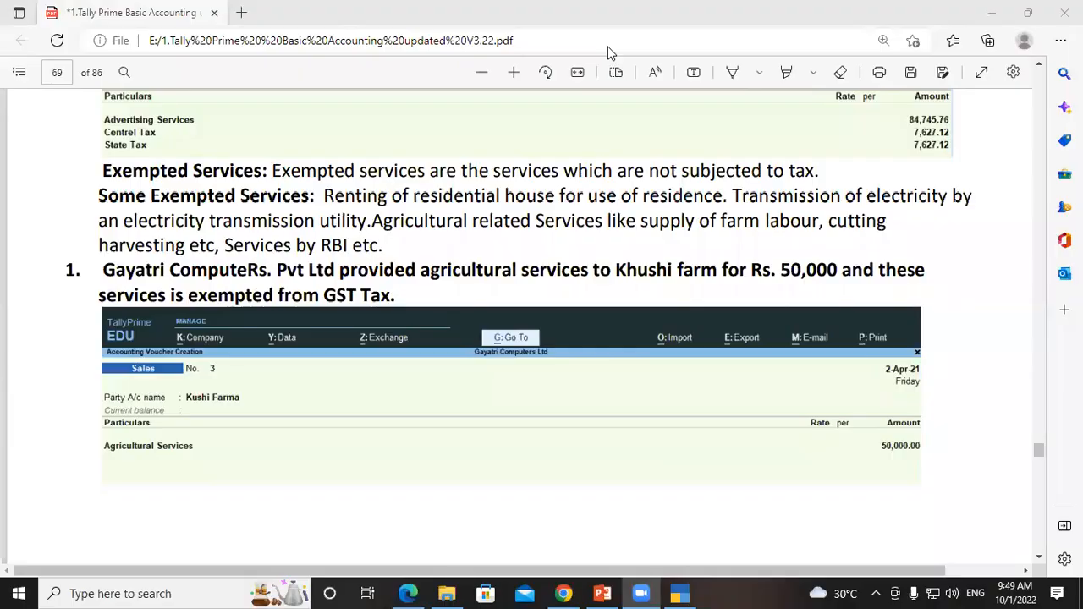
Select the party name Khushi farm in the exempted-services exercise of the PDF notes
left_click(329, 283)
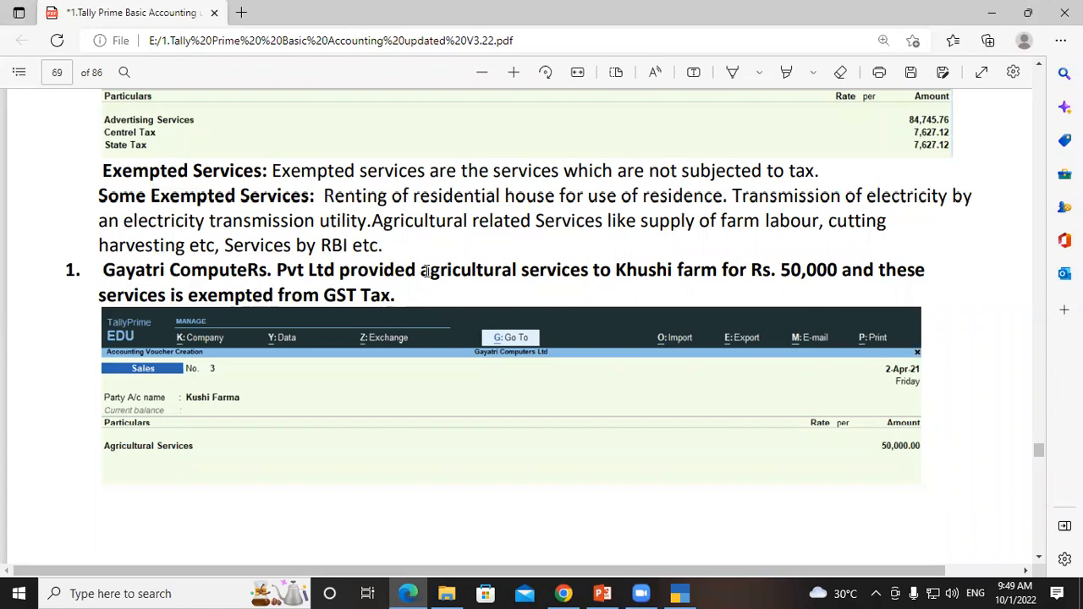
left_click_drag(601, 273, 717, 271)
left_click(633, 271)
left_click_drag(615, 271, 716, 271)
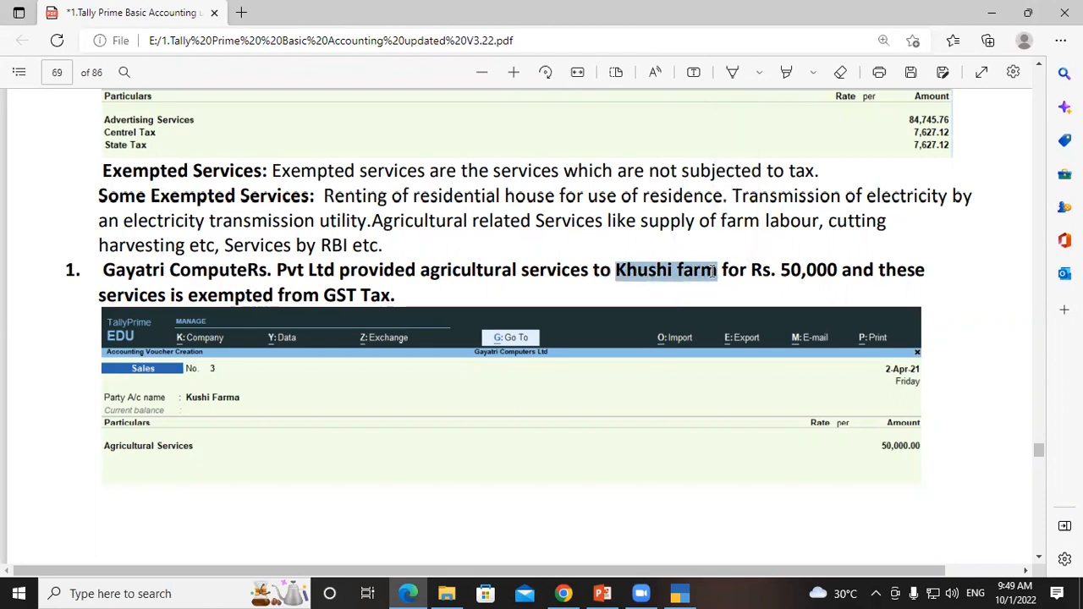
Switch to TallyPrime and create a party ledger Khushi farm under Sundry Debtors from the new Sales voucher
left_click(679, 593)
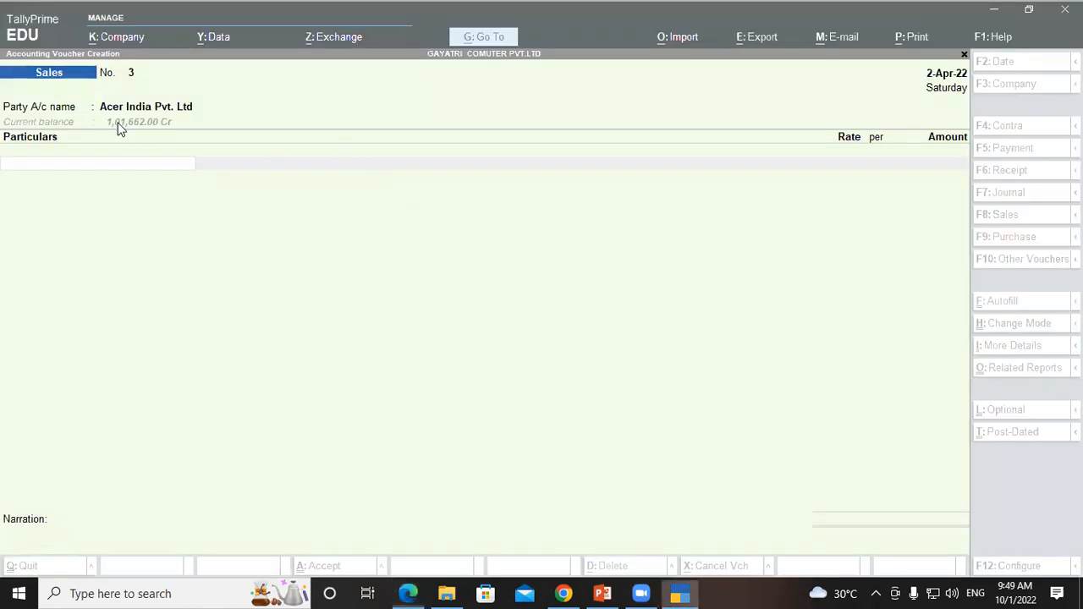
left_click(163, 106)
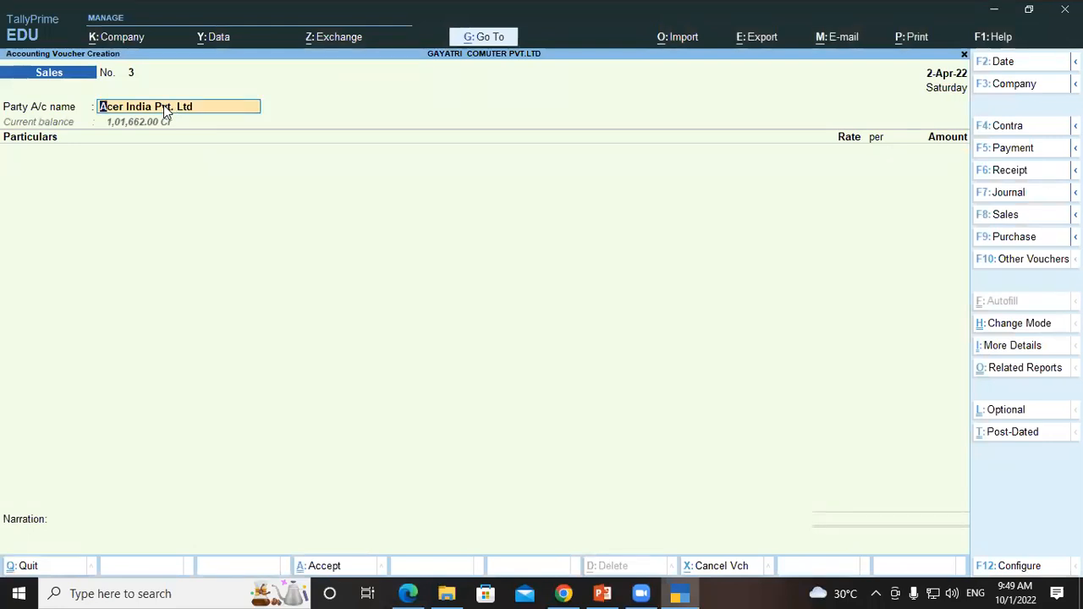
key("alt")
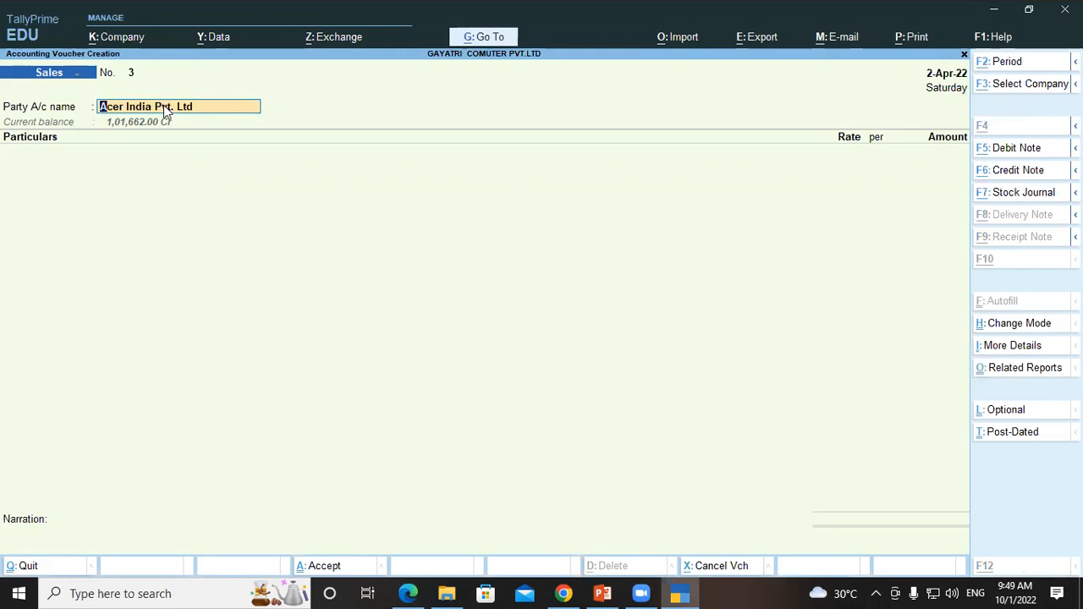
key("alt+c")
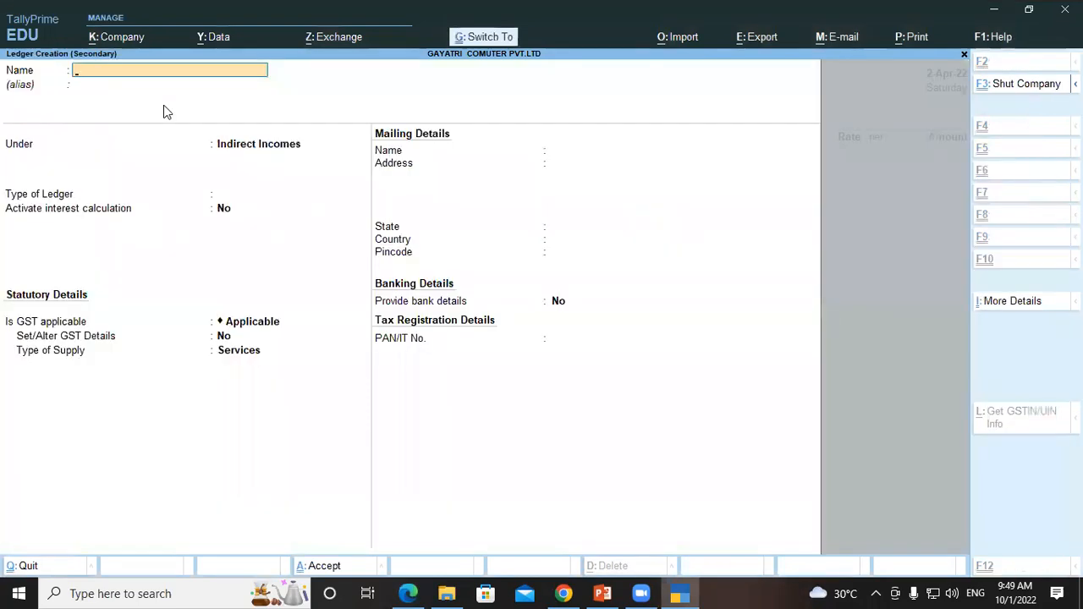
type("Khushi farm")
key("Return")
key("Return")
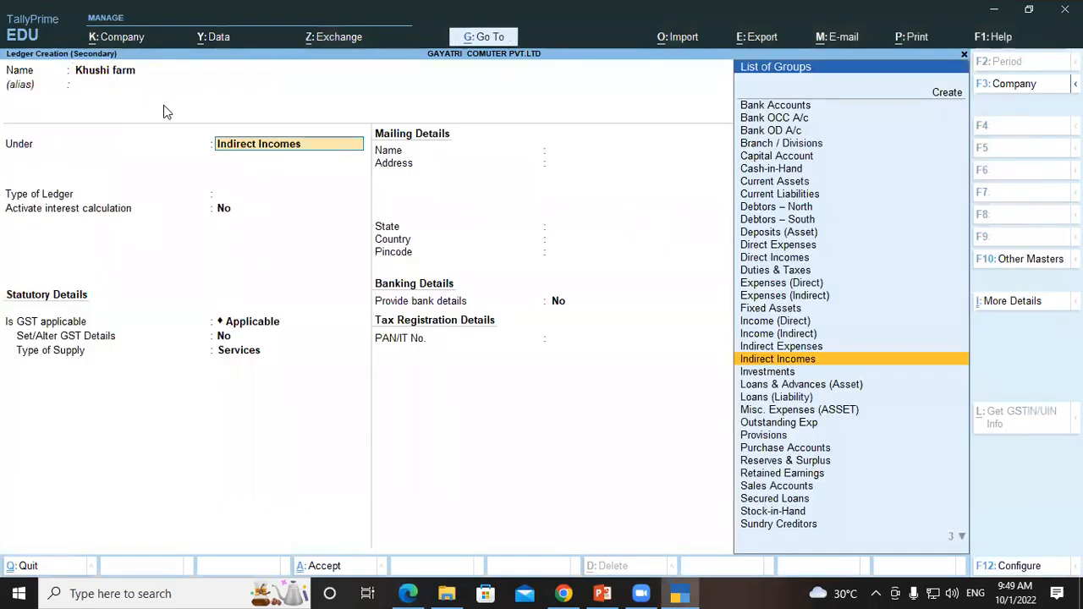
type("Sun")
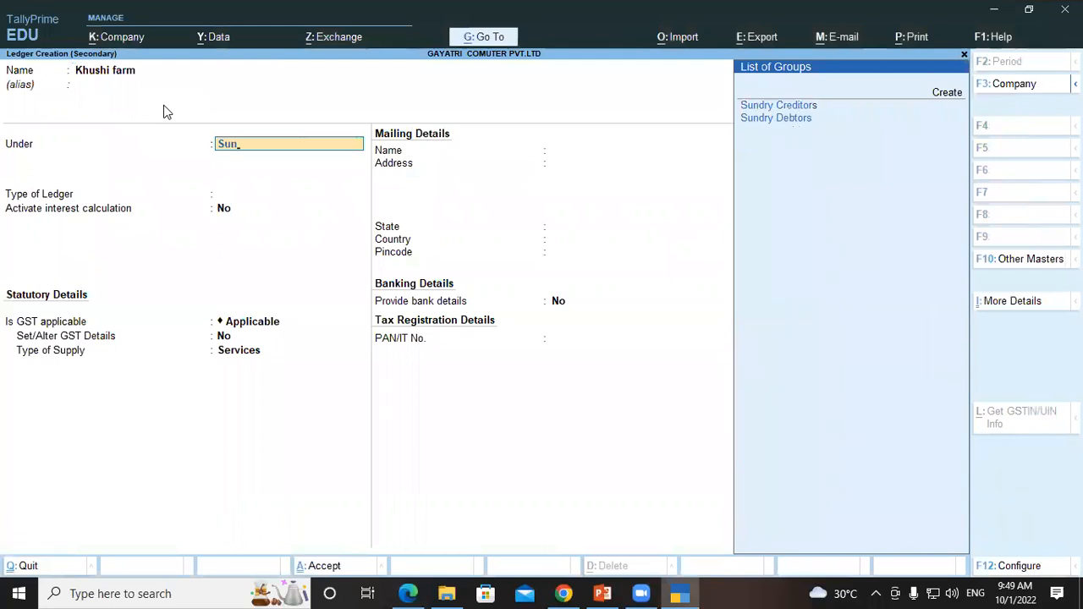
key("Down")
key("Return")
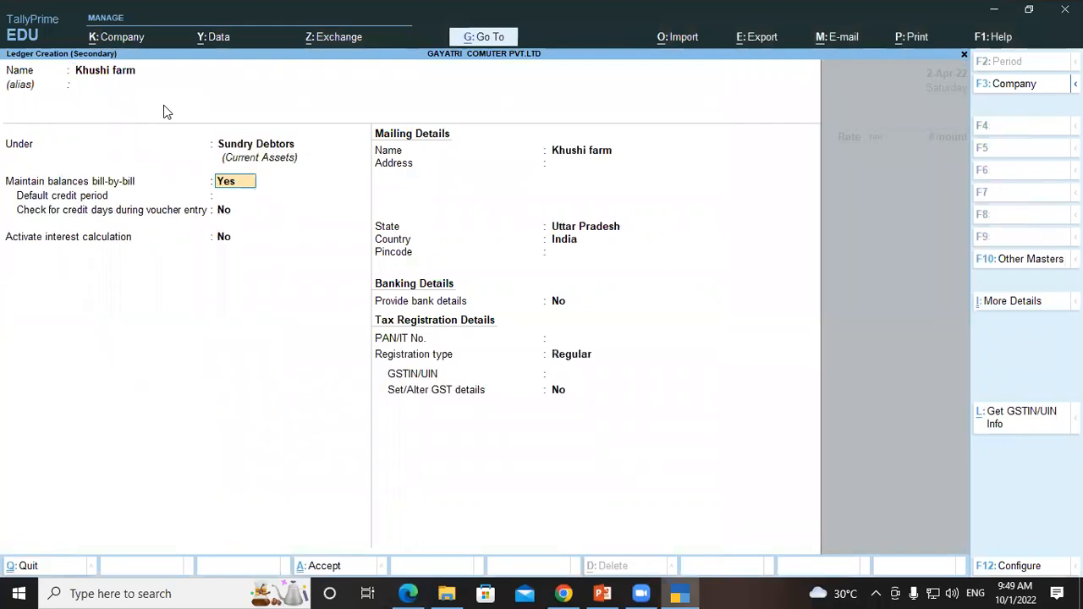
Keep the default bill-by-bill, mailing, banking and tax registration details for Khushi farm and save the ledger
key("Return")
key("Return")
key("Return")
key("Return")
key("Return")
key("Return")
key("Return")
key("Return")
key("Return")
key("Return")
key("Return")
key("Return")
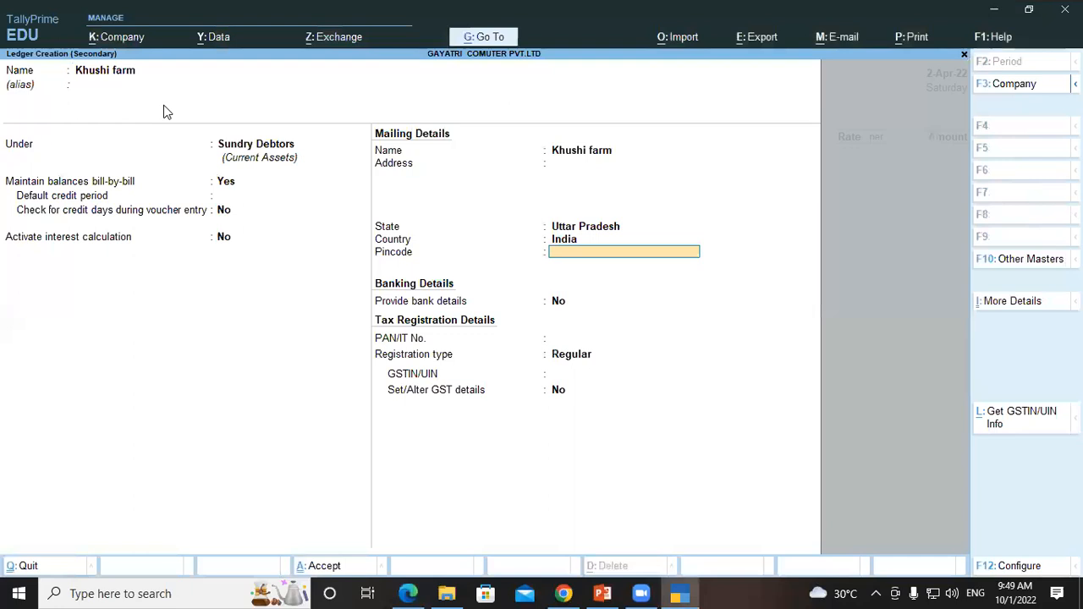
key("Return")
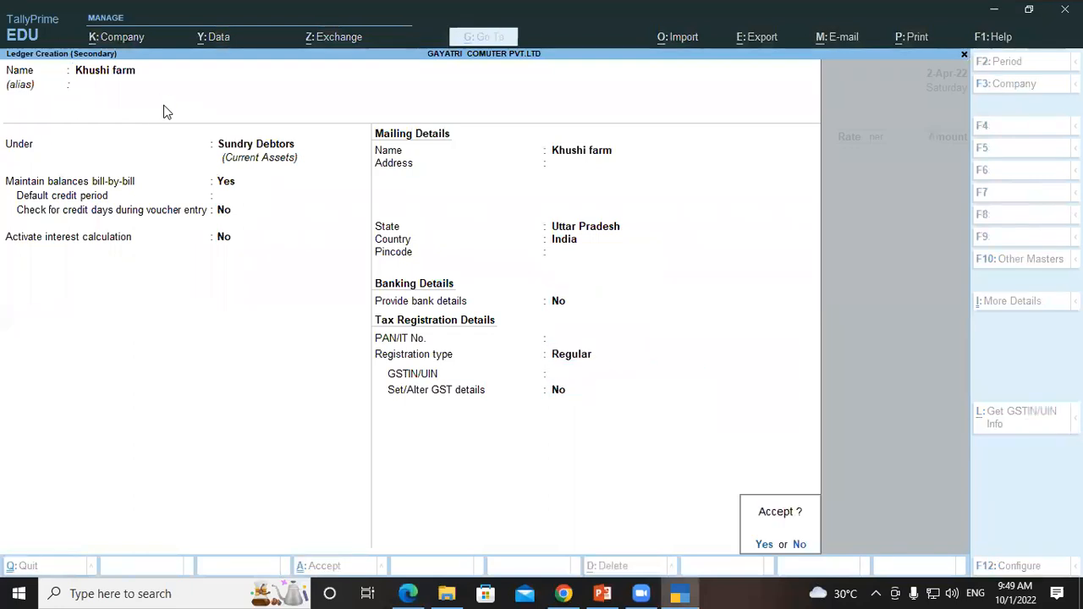
key("Return")
Use Khushi farm as the voucher's party, with blank dispatch details and default party details, up to the first particulars line
key("Return")
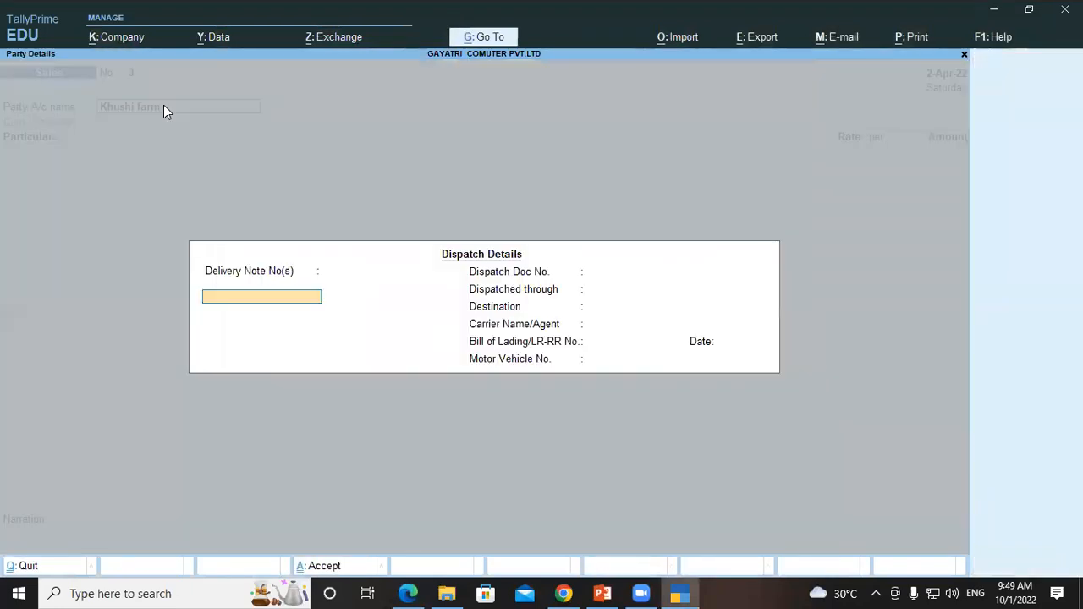
key("Return")
key("Return")
key("Return")
key("Return")
key("Return")
key("Return")
key("Return")
key("Return")
key("Return")
key("Return")
key("Return")
key("Return")
key("Return")
key("Return")
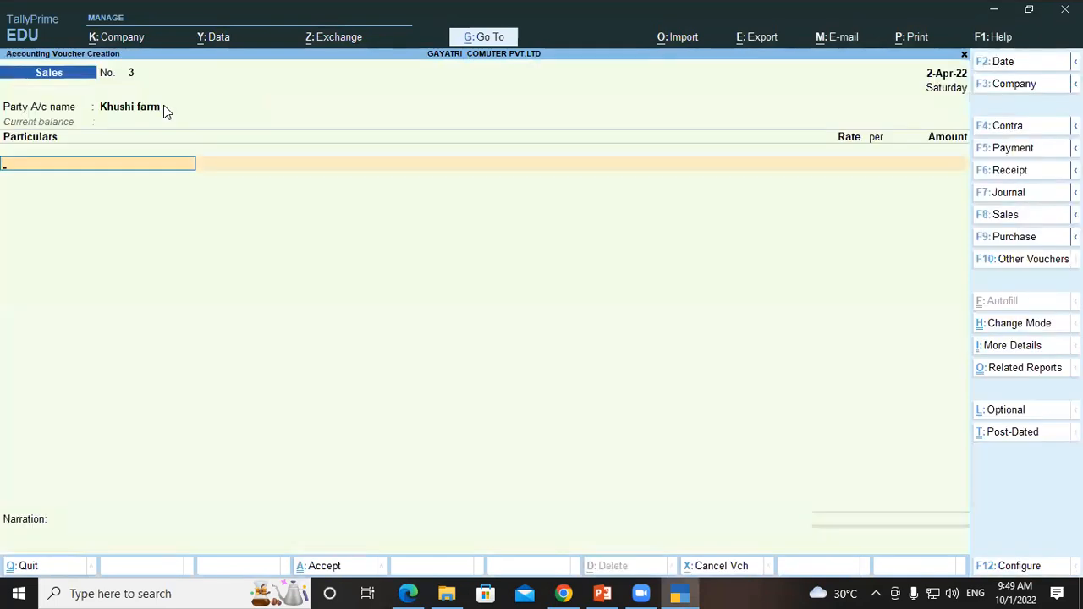
Start a new ledger from the particulars line and name it agricultural services, copying the name from the PDF exercise
key("alt+c")
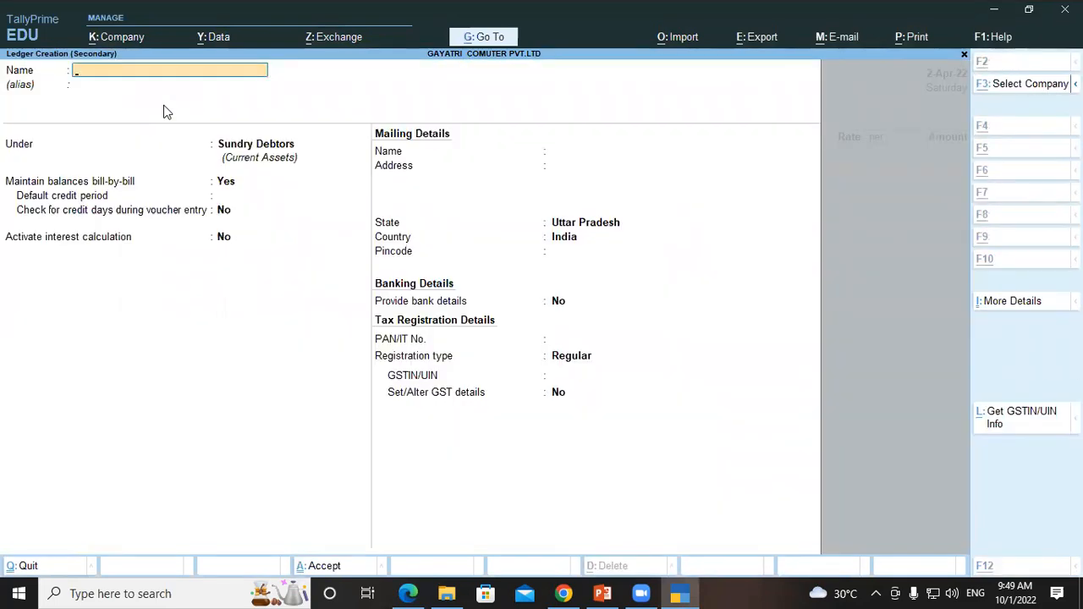
key("alt+Tab")
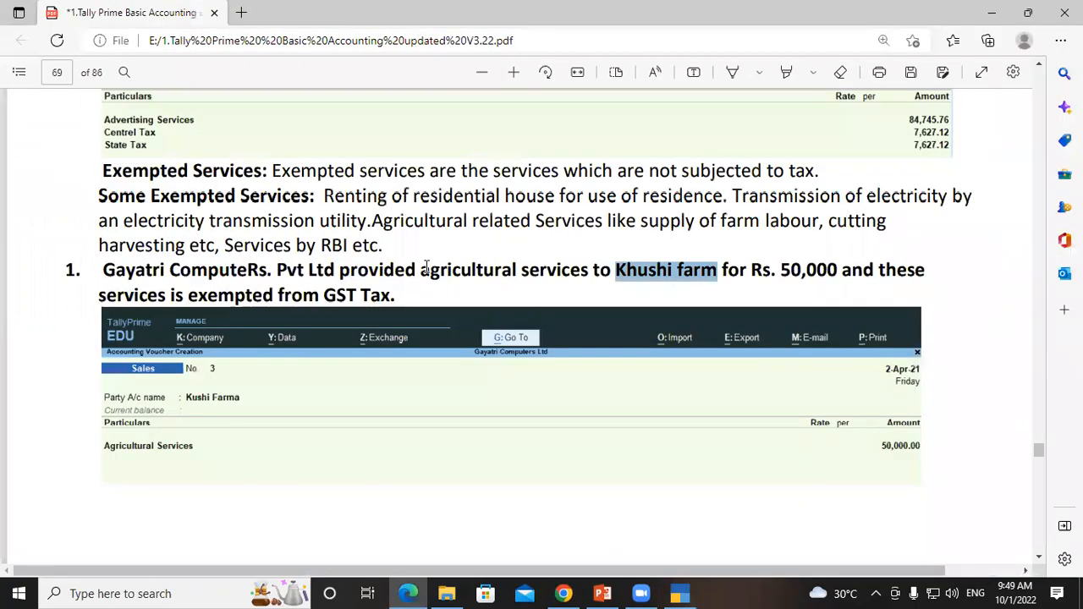
left_click_drag(422, 270, 589, 271)
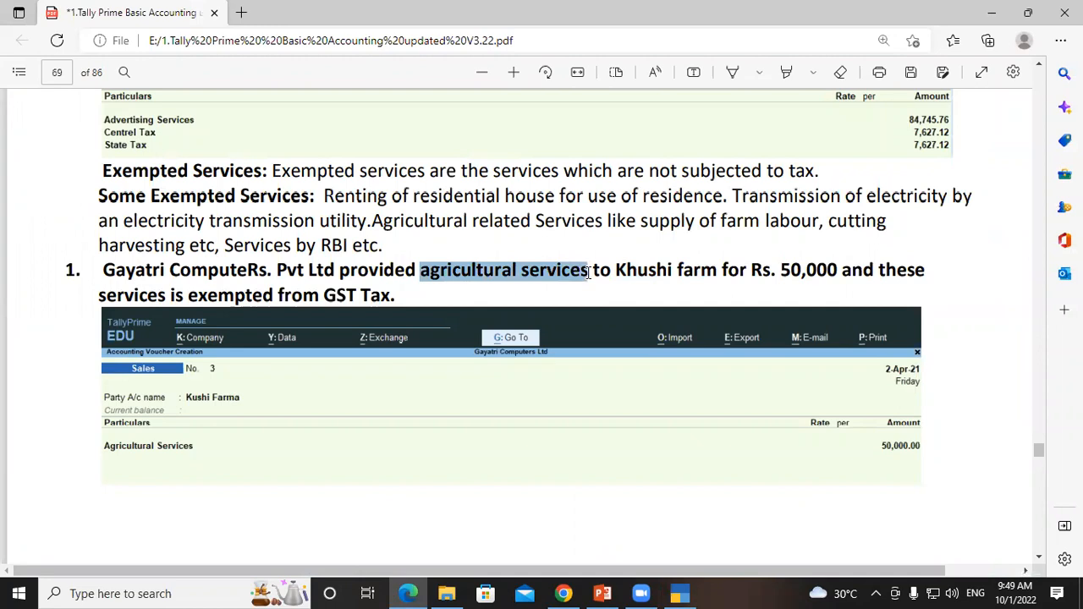
key("ctrl+c")
key("alt+Tab")
key("ctrl+alt+v")
key("Return")
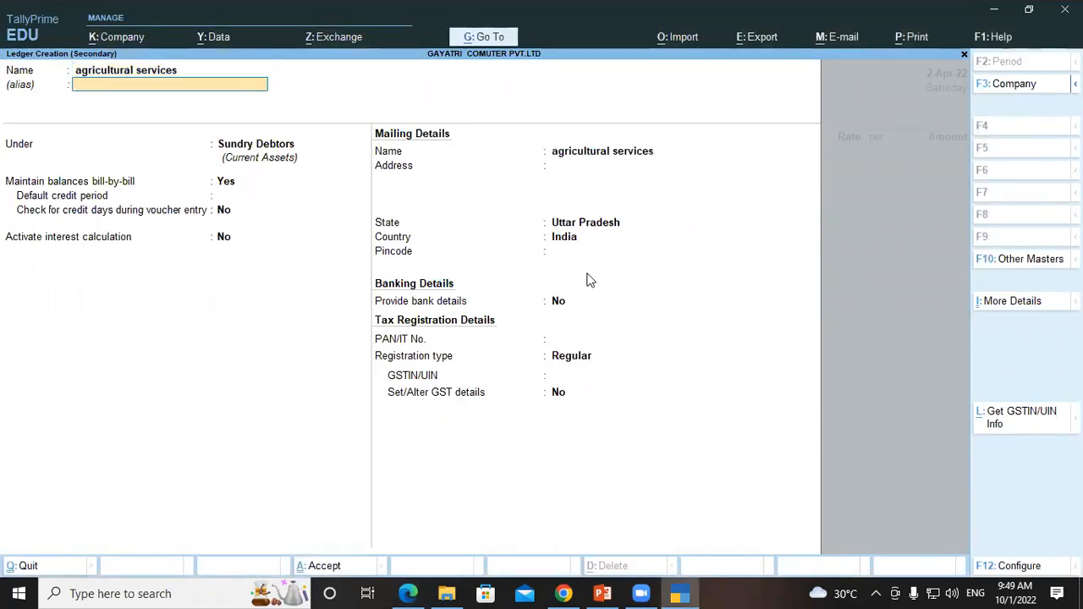
Place the agricultural services ledger under Indirect Incomes, with ledger type Not Applicable, no interest calculation and GST Applicable
key("Return")
type("Ind")
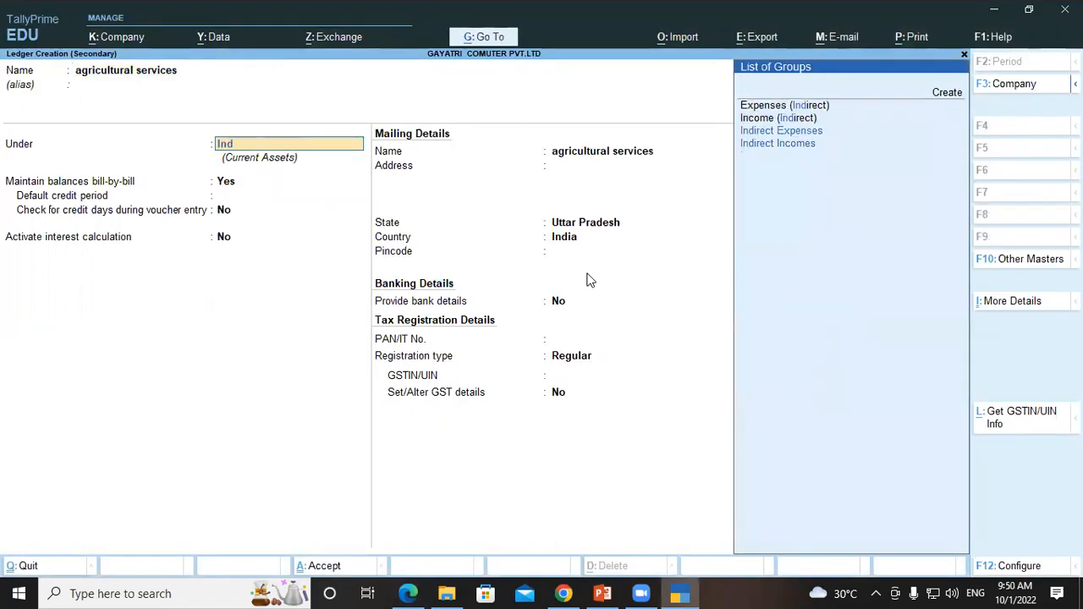
key("Down")
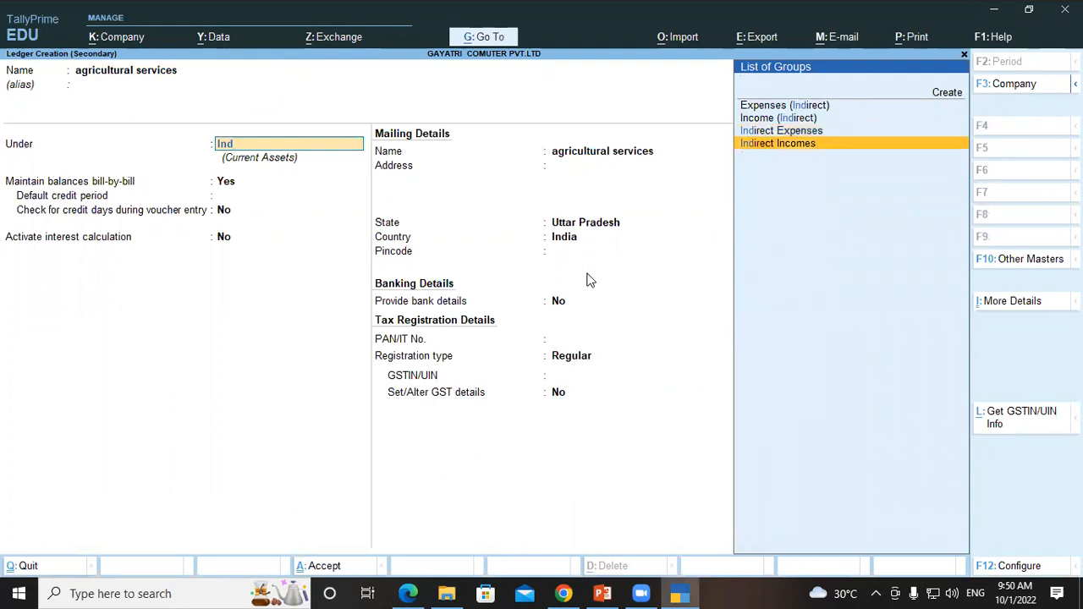
key("Return")
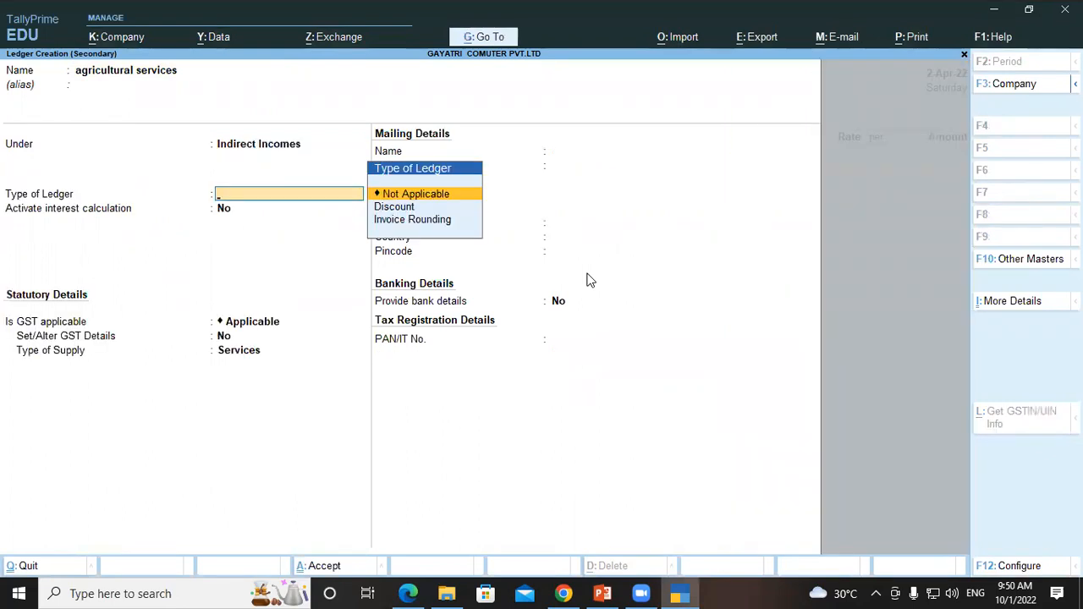
key("Return")
key("Return")
key("Return")
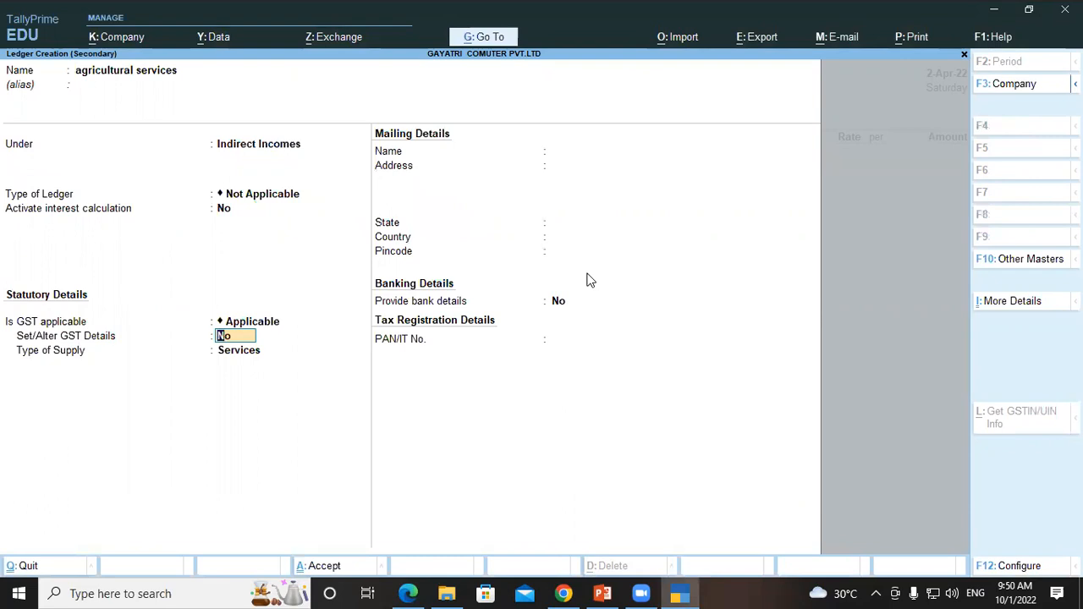
Set the ledger's GST details with description agricultural services, blank HSN/SAC and Sales Exempt as the nature of transaction
type("y")
key("Return")
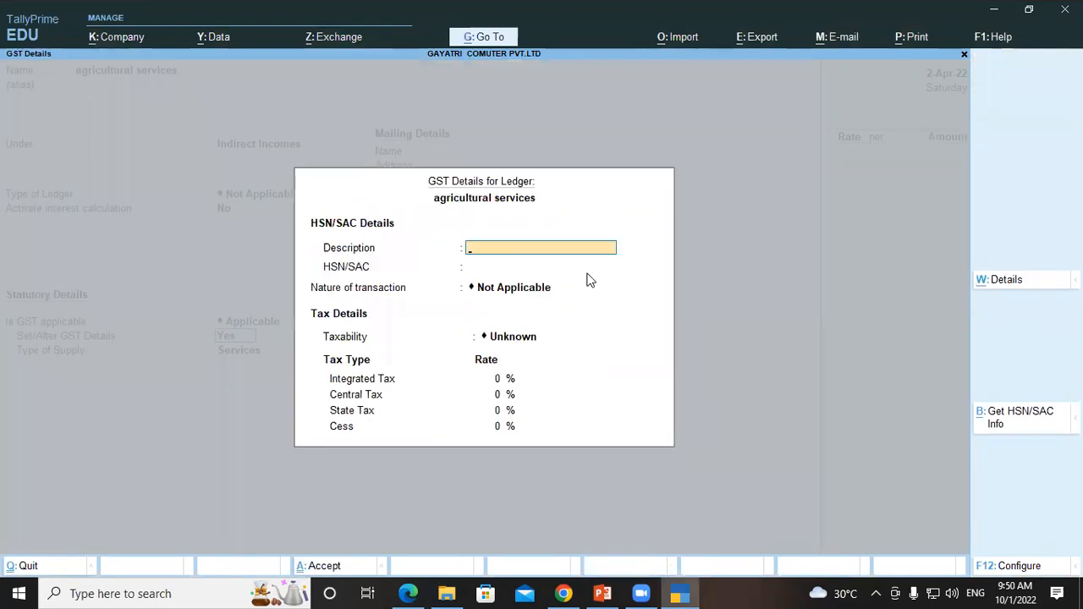
key("ctrl+alt+v")
key("Return")
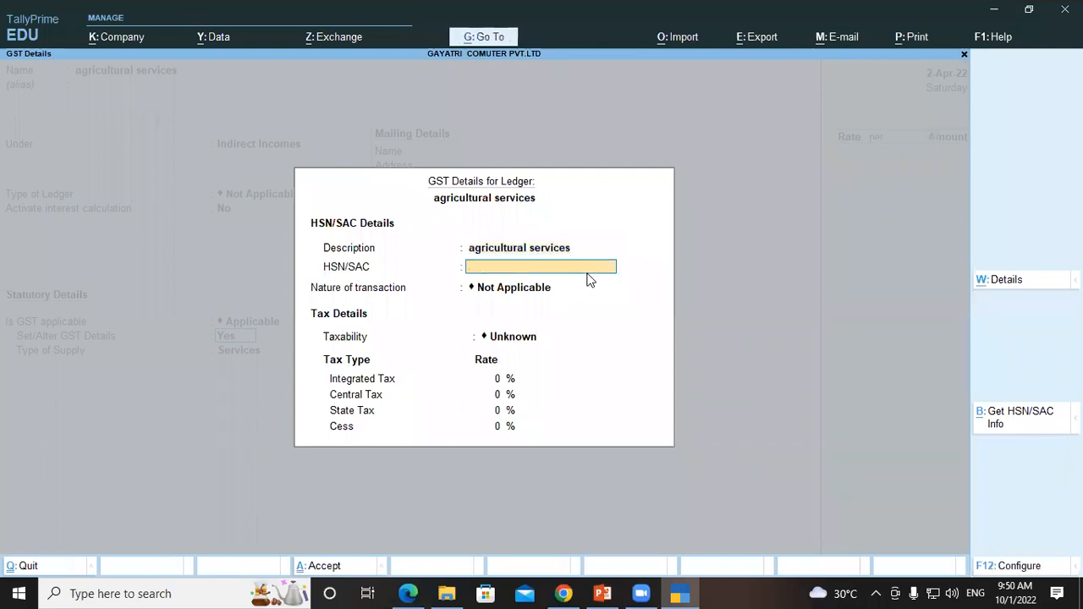
key("Return")
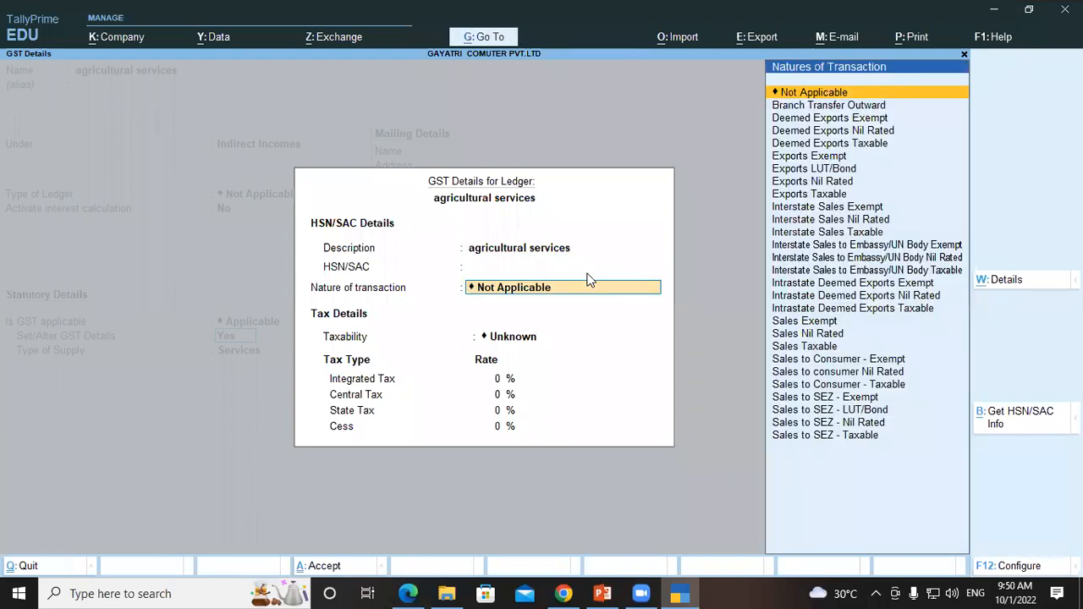
type("Sal")
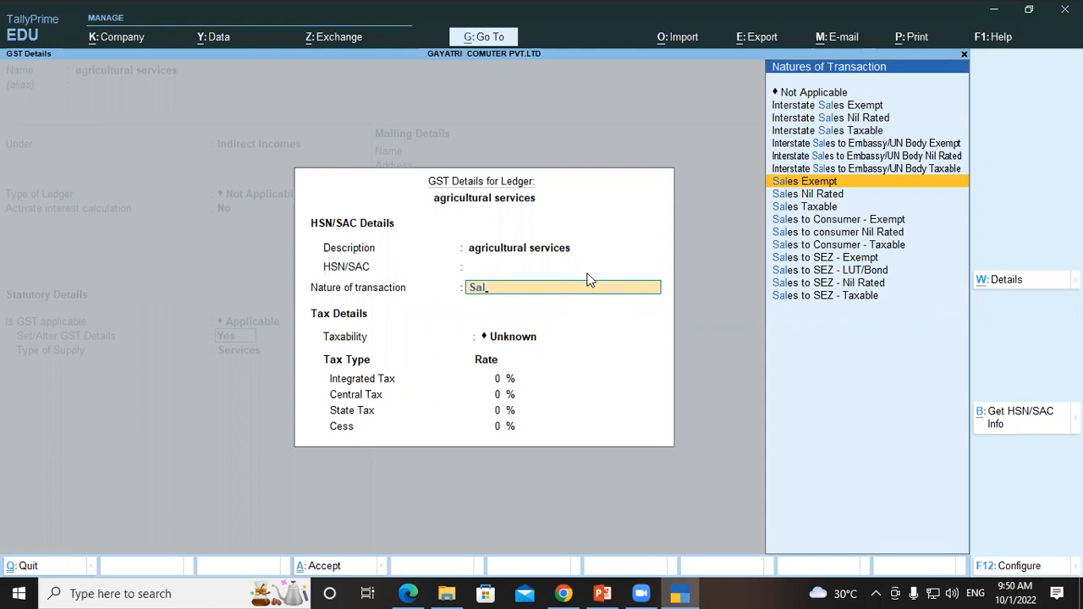
key("Return")
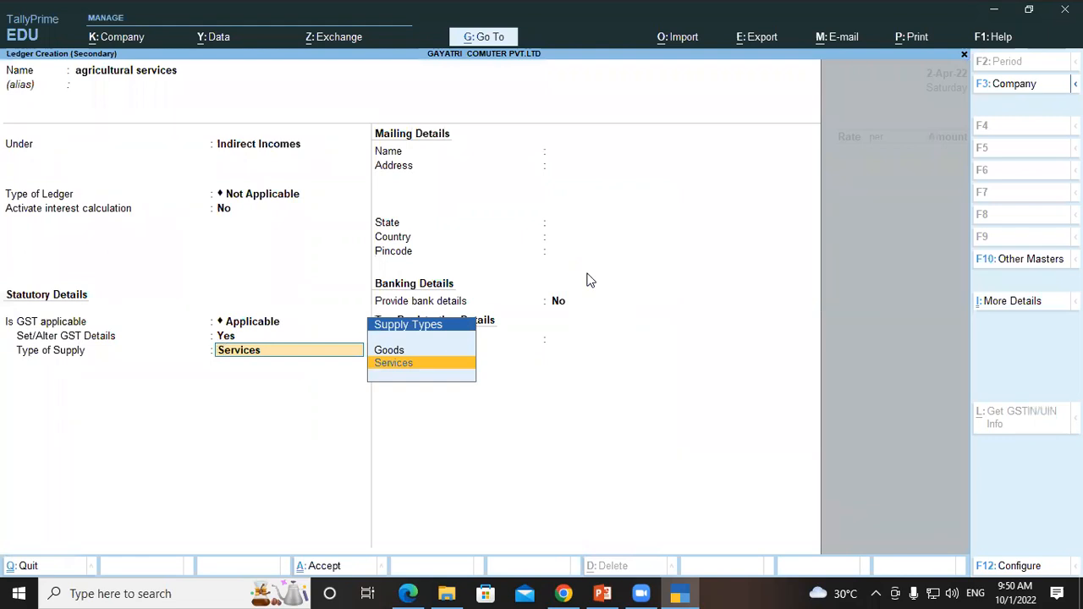
Keep Services as the type of supply with no bank details, and save the agricultural services ledger
key("Return")
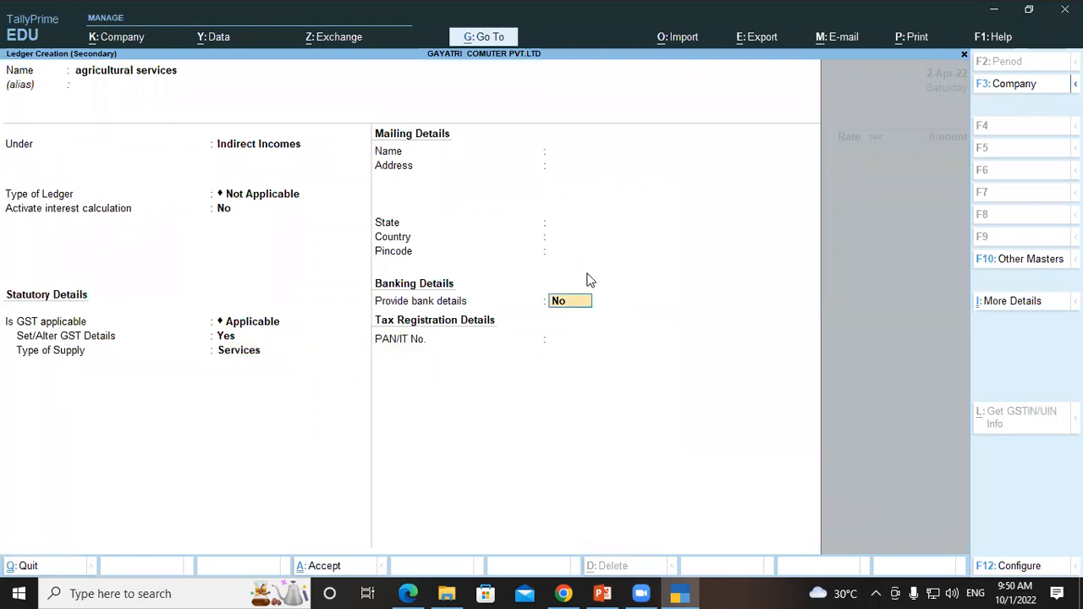
key("Return")
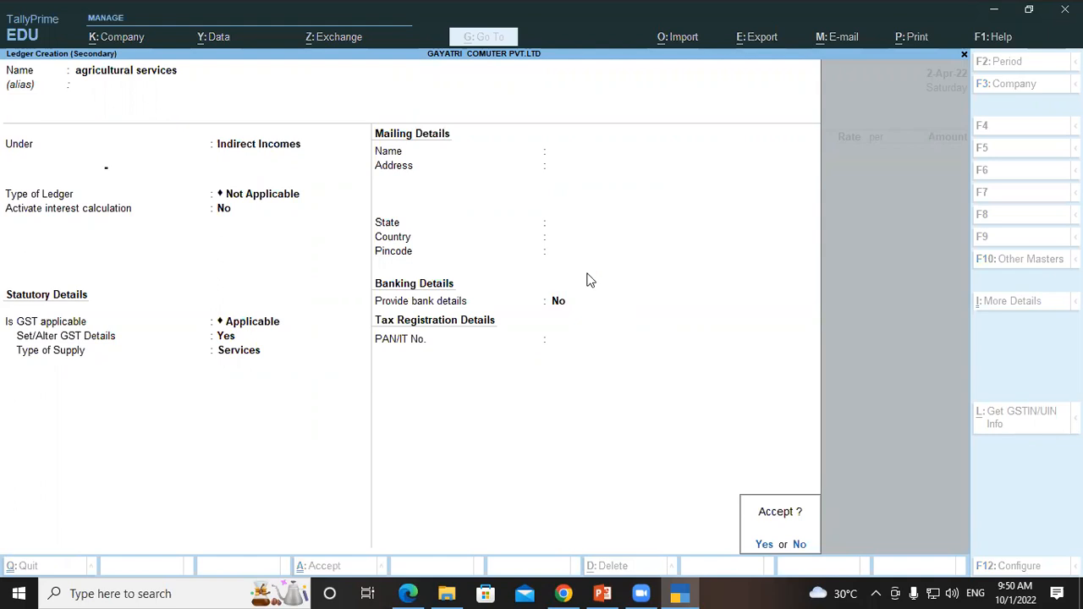
key("Return")
Leave the GST-inclusive amount blank and enter 50,000 as the amount for agricultural services in the sales voucher
key("Return")
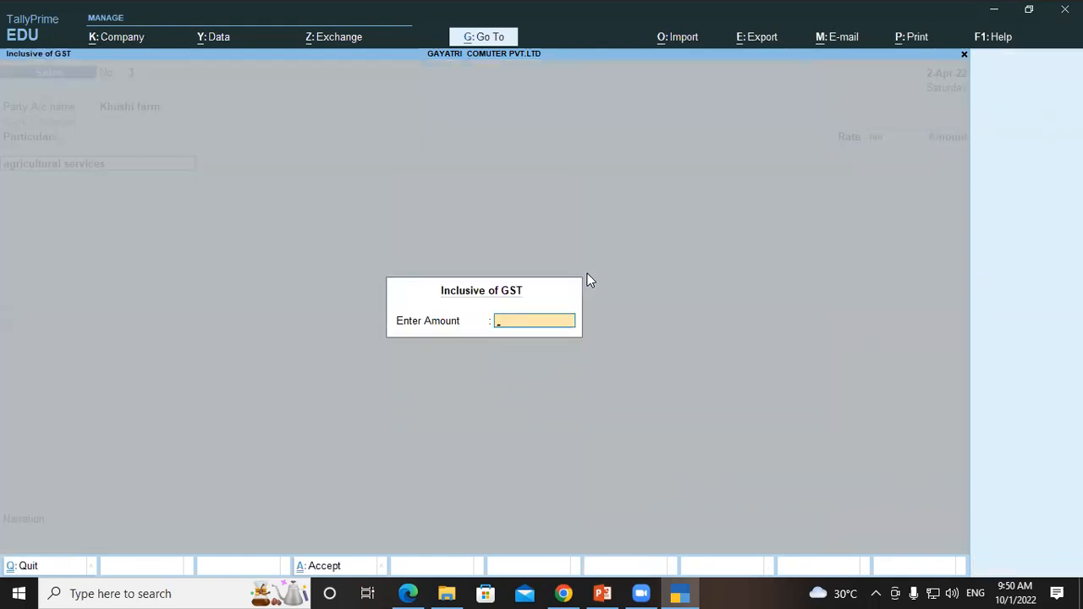
key("Return")
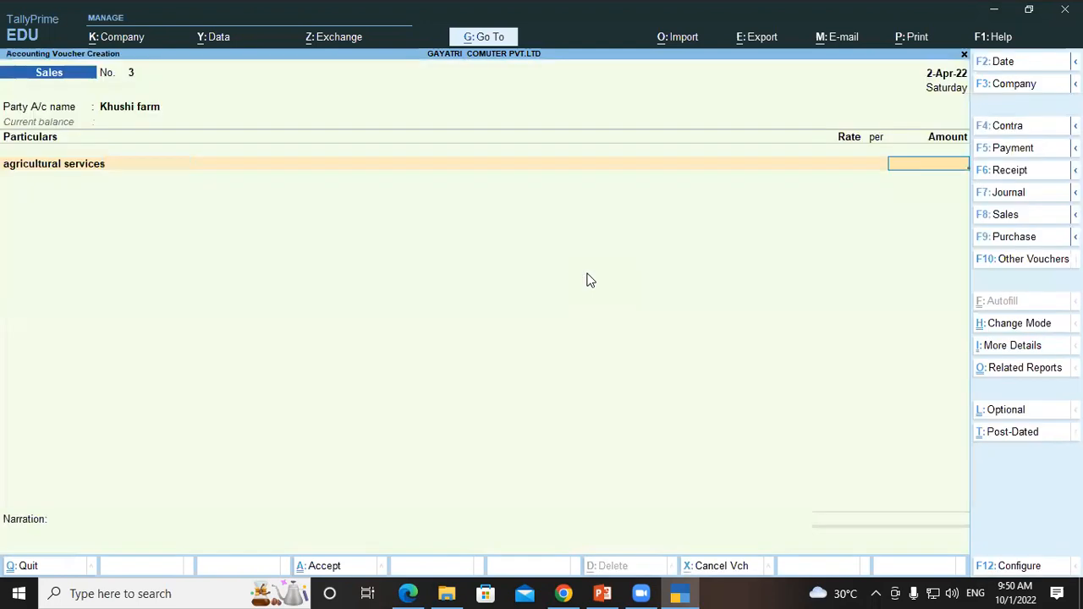
type("50,000")
key("Return")
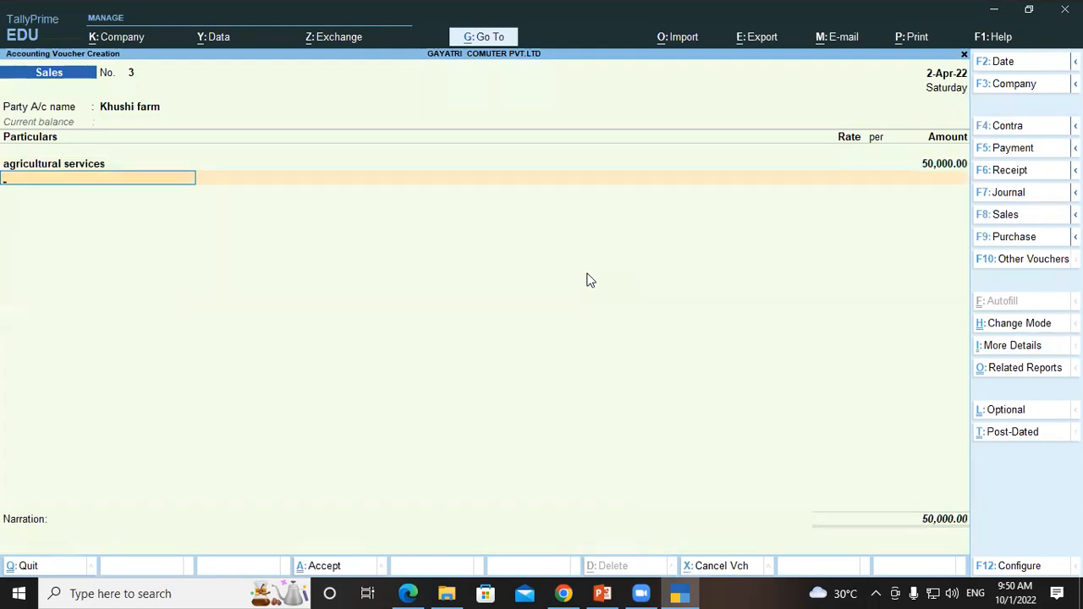
Allocate the full 50,000 to bill reference 3 as a New Ref for Khushi farm and save the voucher without narration
key("Return")
key("Return")
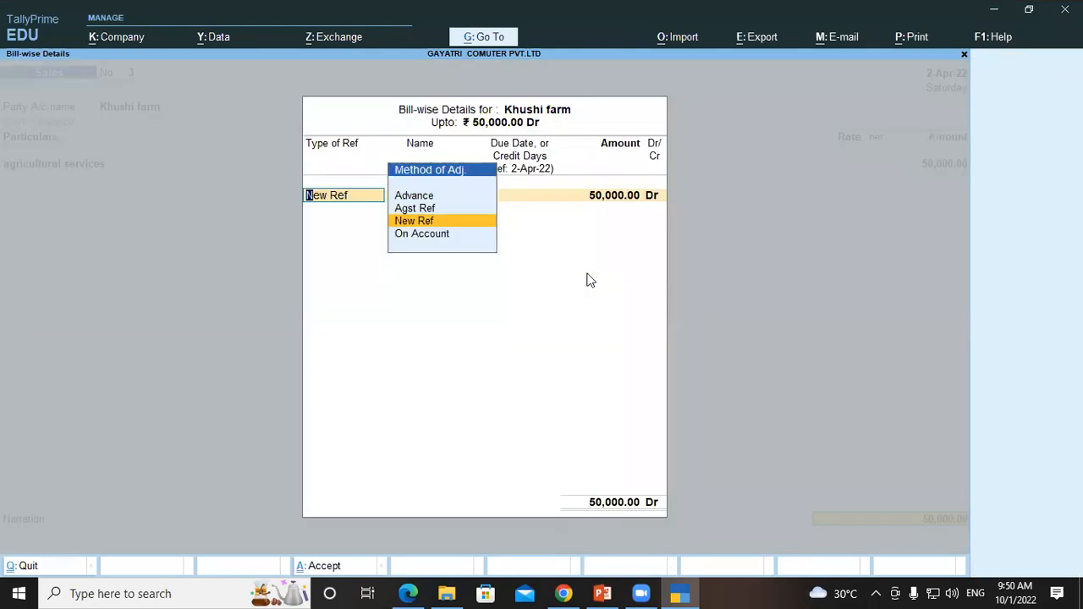
key("Return")
key("alt+Tab")
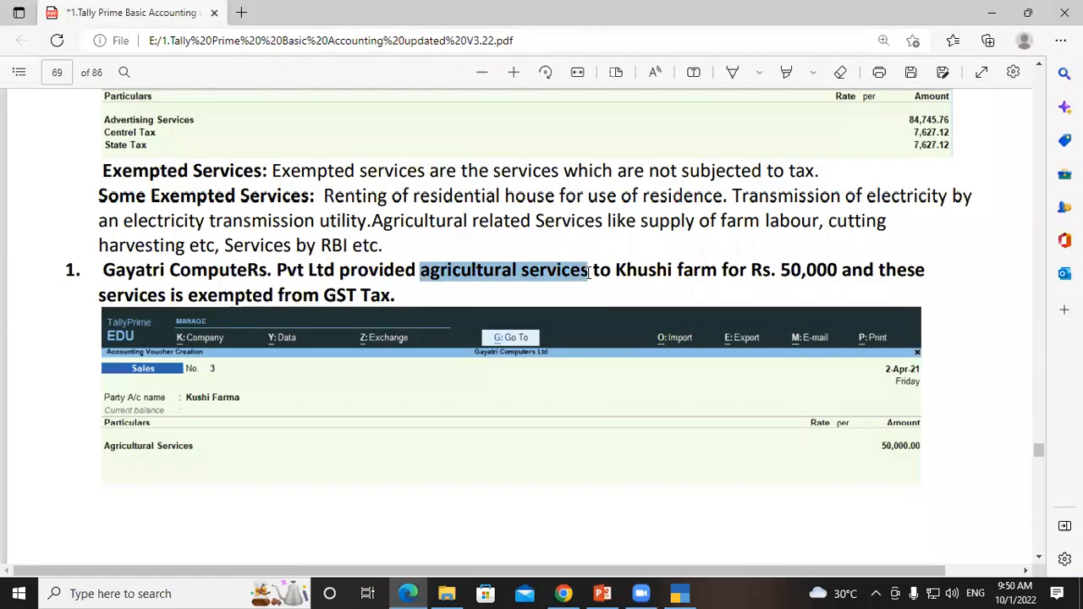
key("alt+Tab")
key("Return")
key("Return")
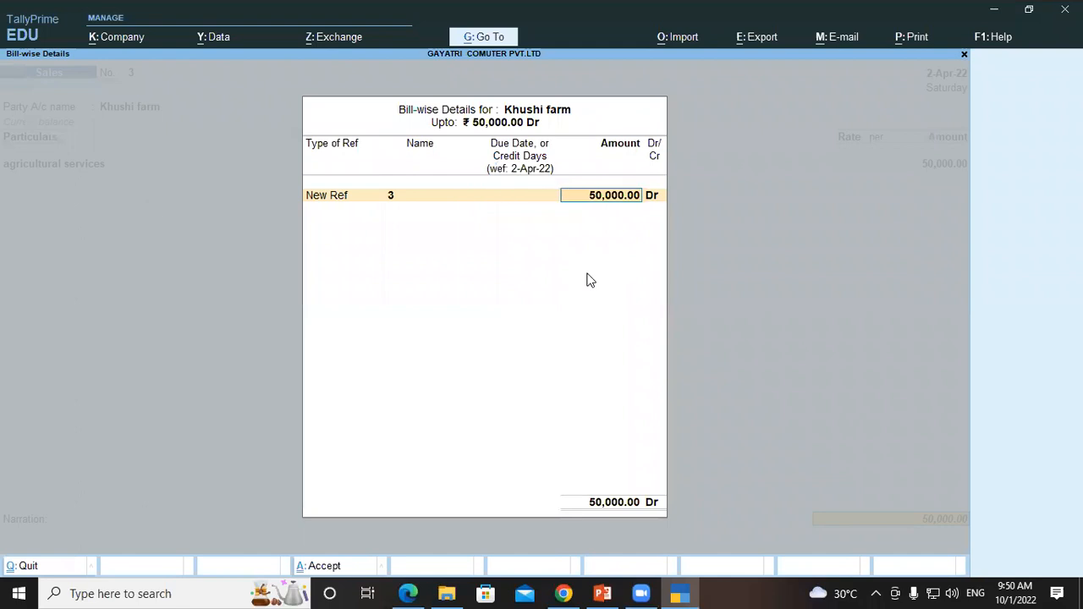
key("Return")
key("Return")
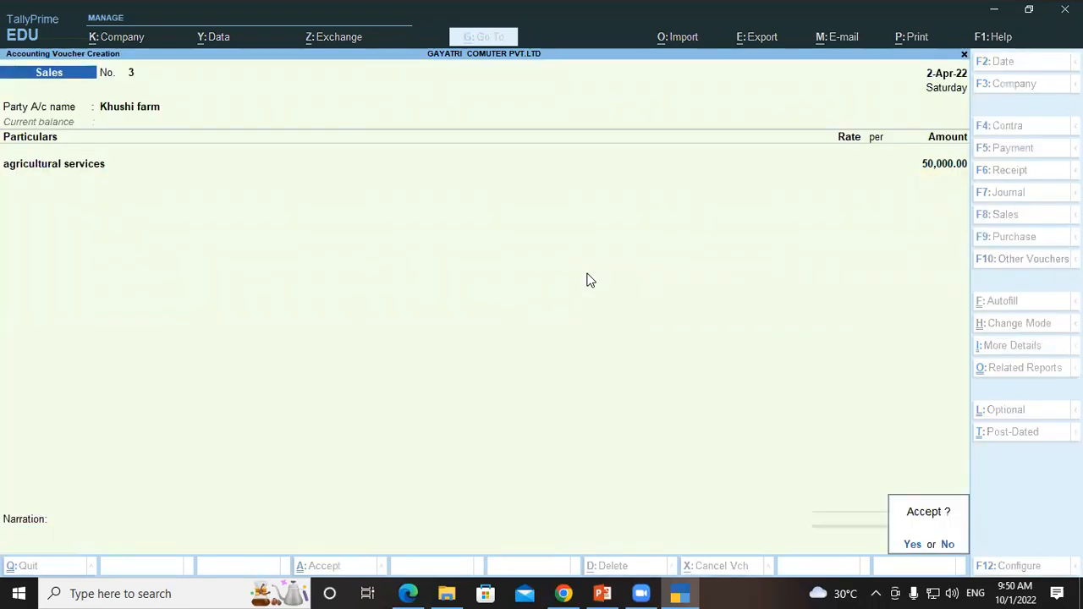
key("Return")
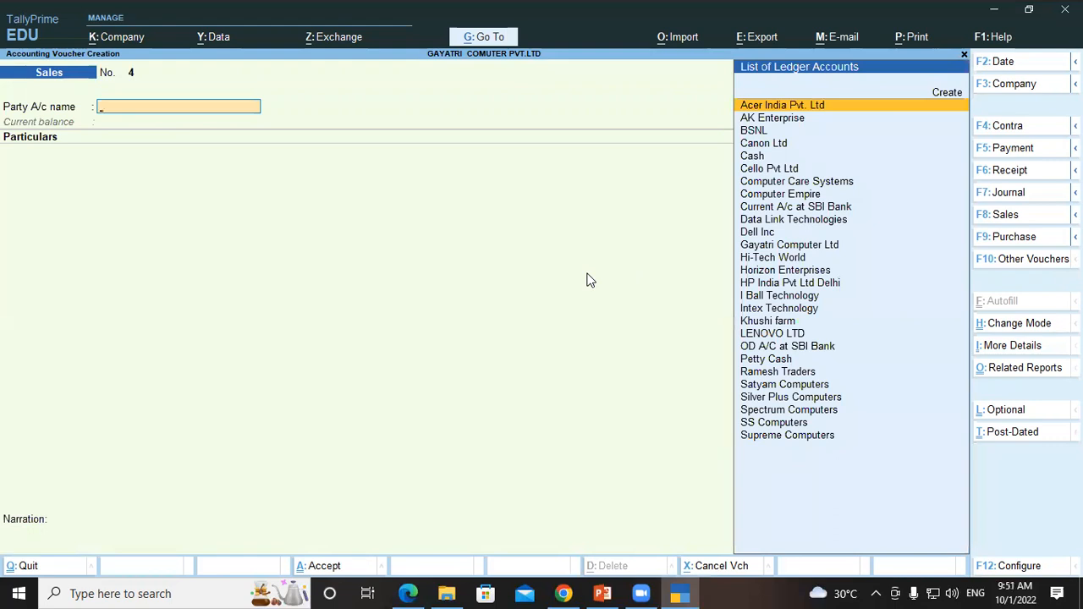